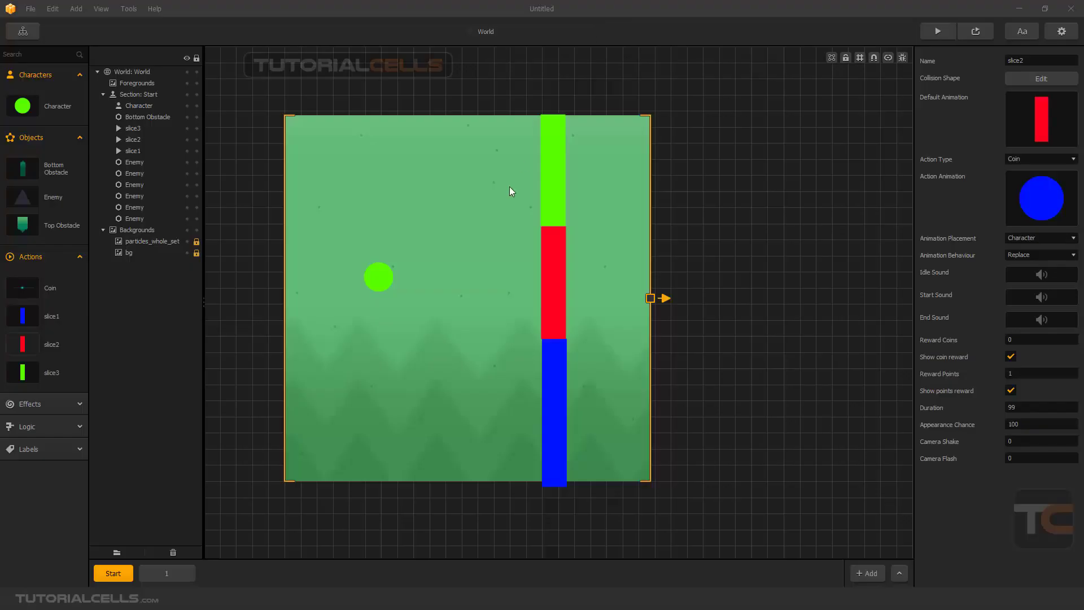
- Start a new project and discard the changes in the current one
right_click_drag(493, 219, 511, 218)
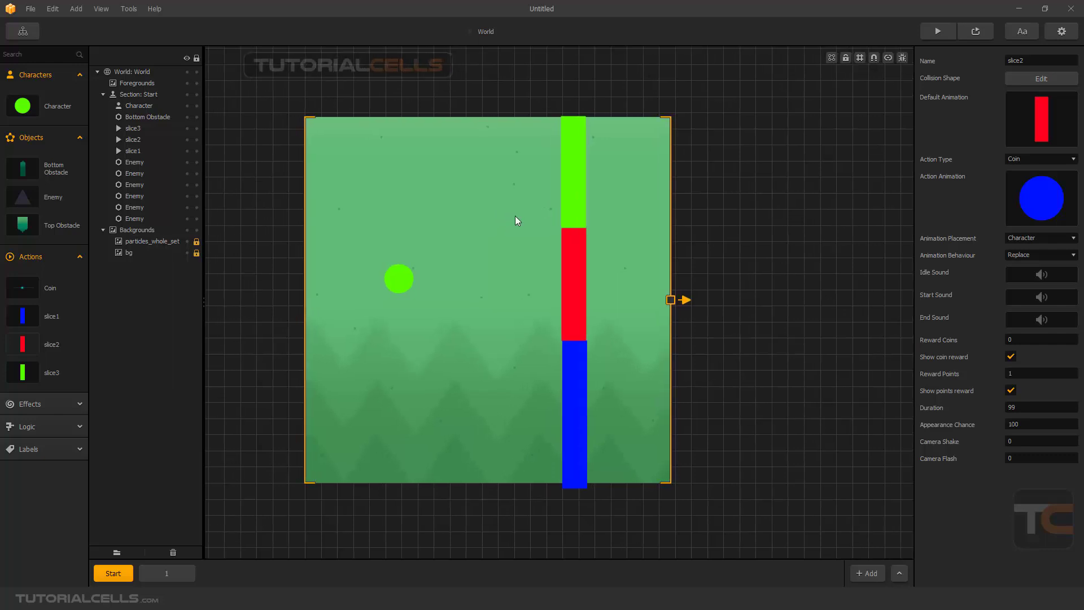
left_click(36, 9)
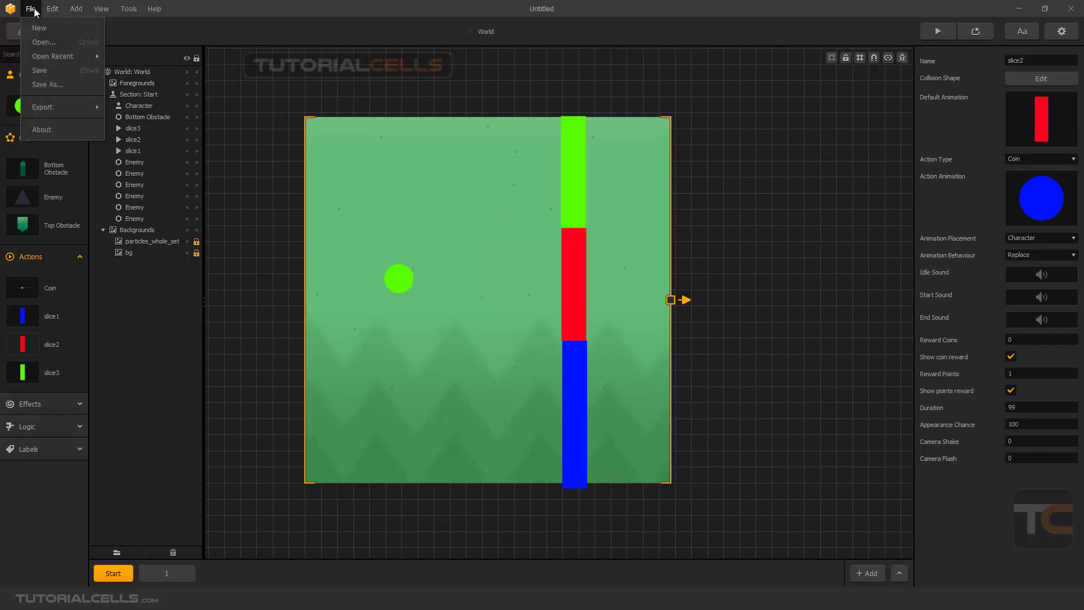
left_click(42, 26)
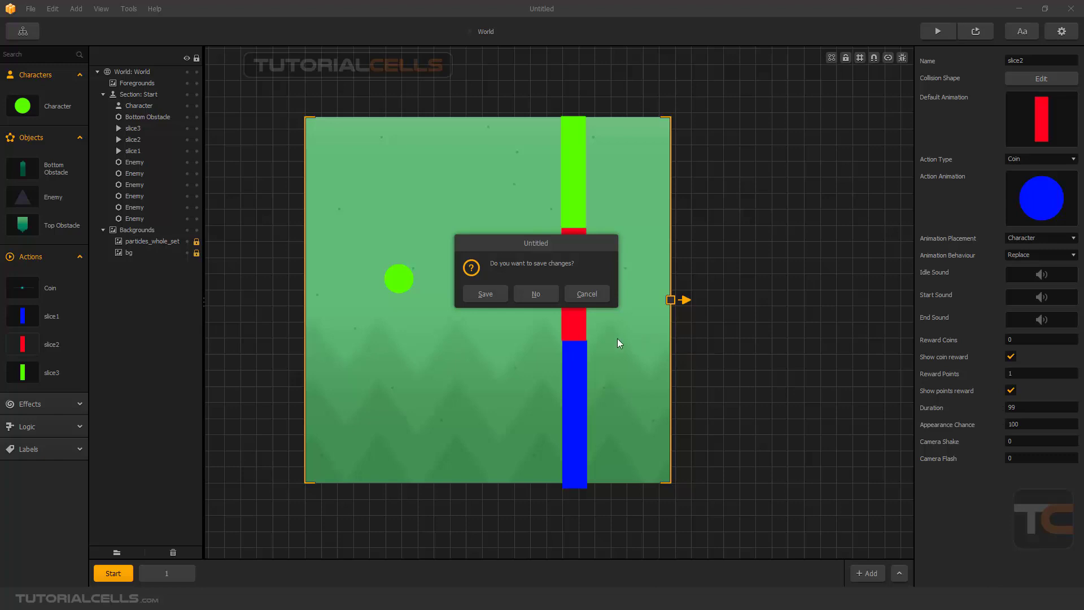
left_click(522, 292)
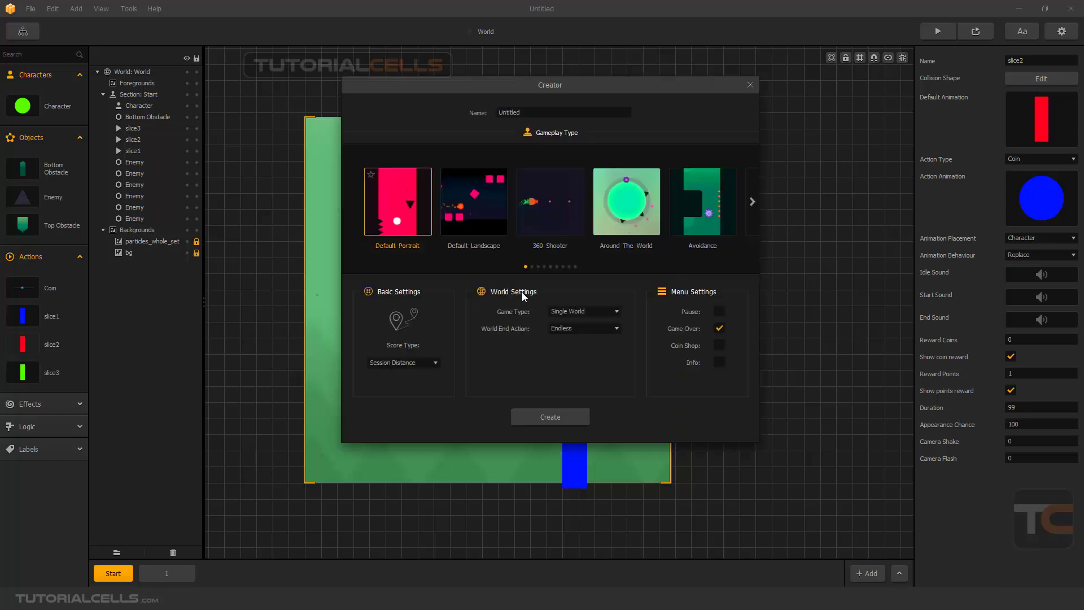
- Choose the Iso Jump gameplay type and create the project
scroll(545, 226, "down", 2)
scroll(548, 221, "down", 2)
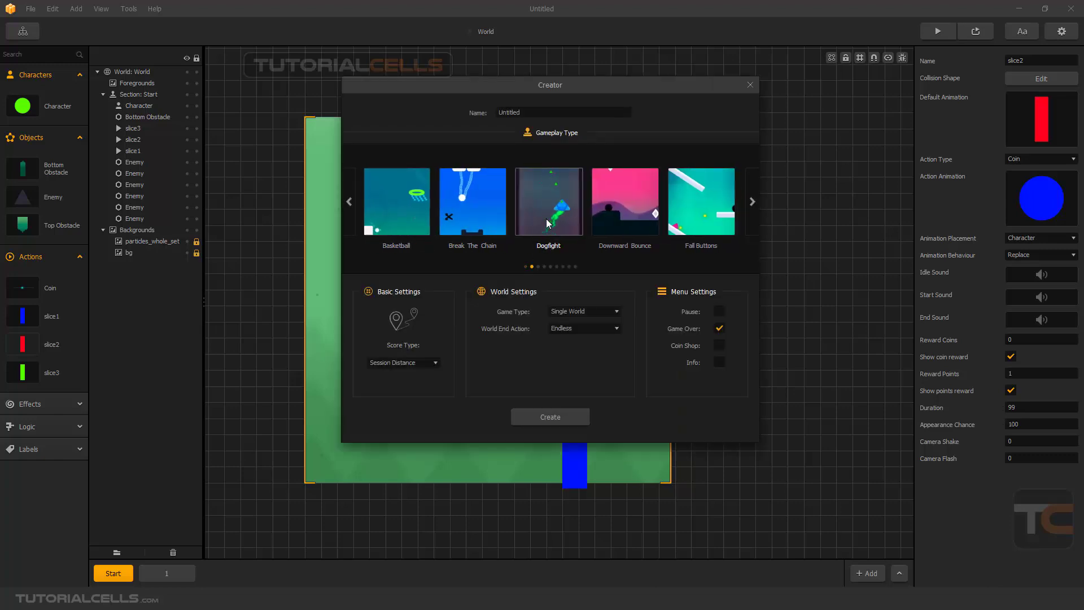
scroll(547, 220, "down", 3)
scroll(546, 219, "down", 5)
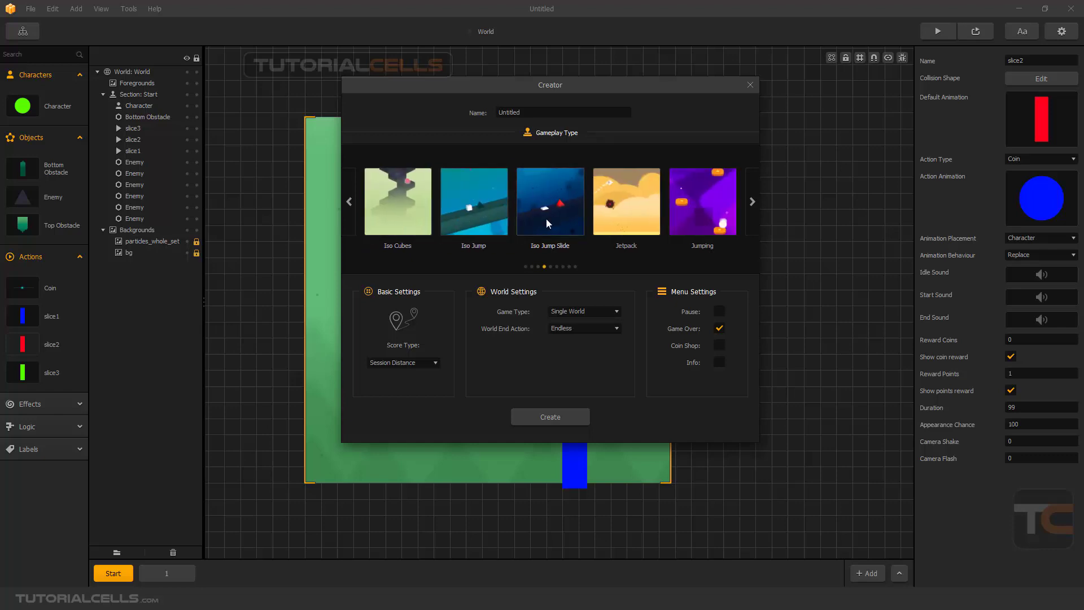
left_click(486, 229)
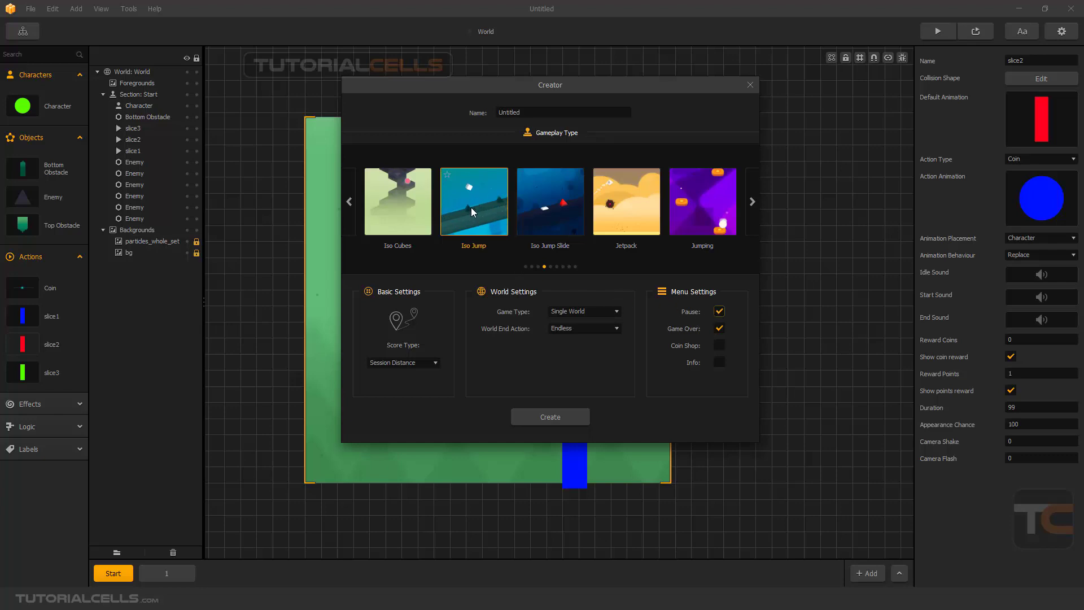
left_click(539, 416)
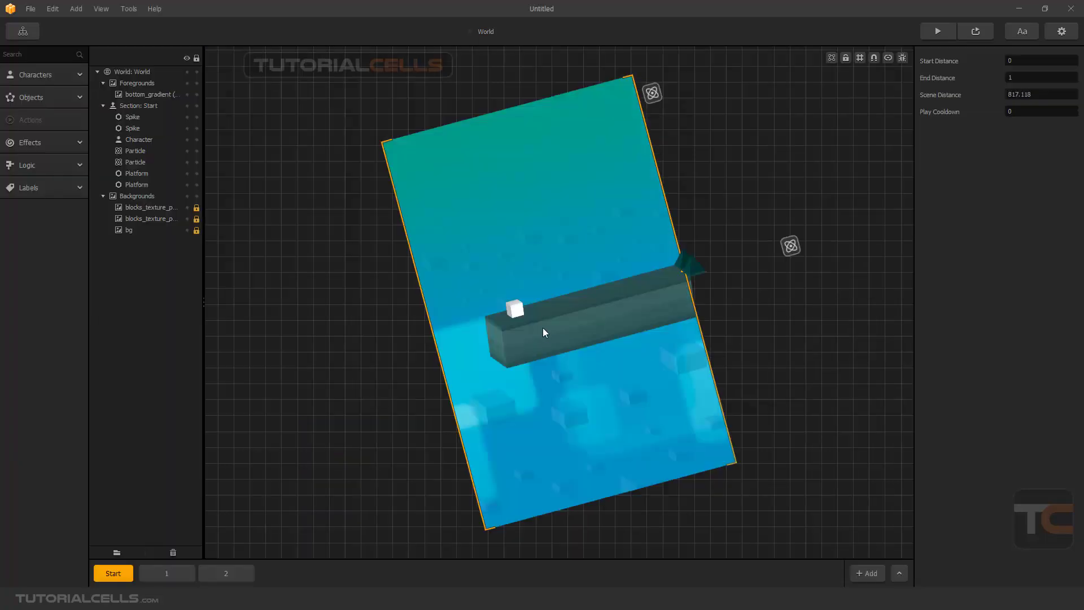
- Preview the new Iso Jump game, start playing it, and close the preview
scroll(547, 323, "down", 2)
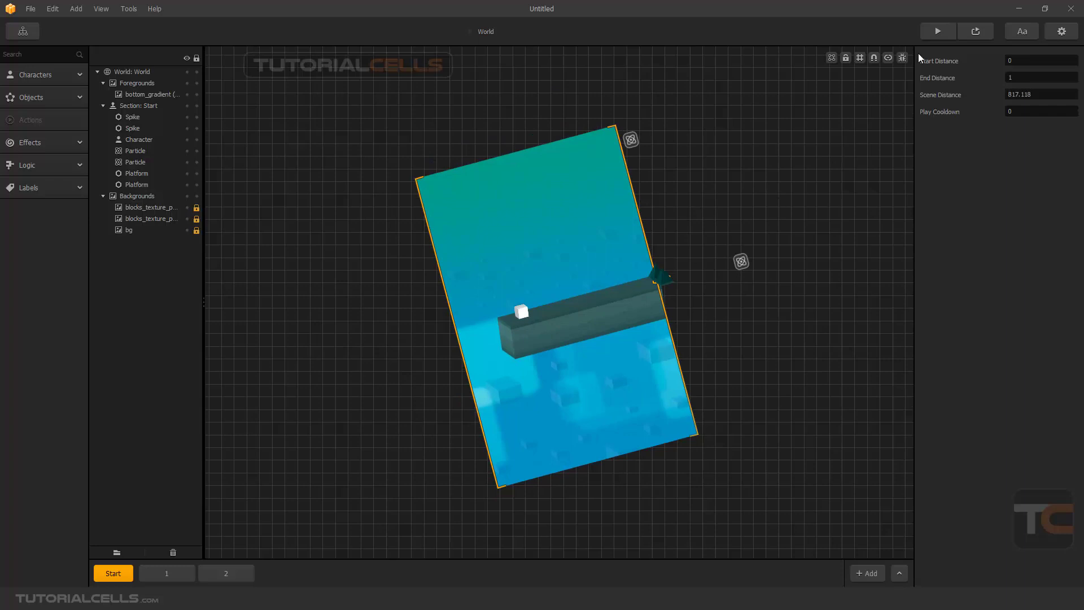
left_click(938, 32)
left_click(437, 415)
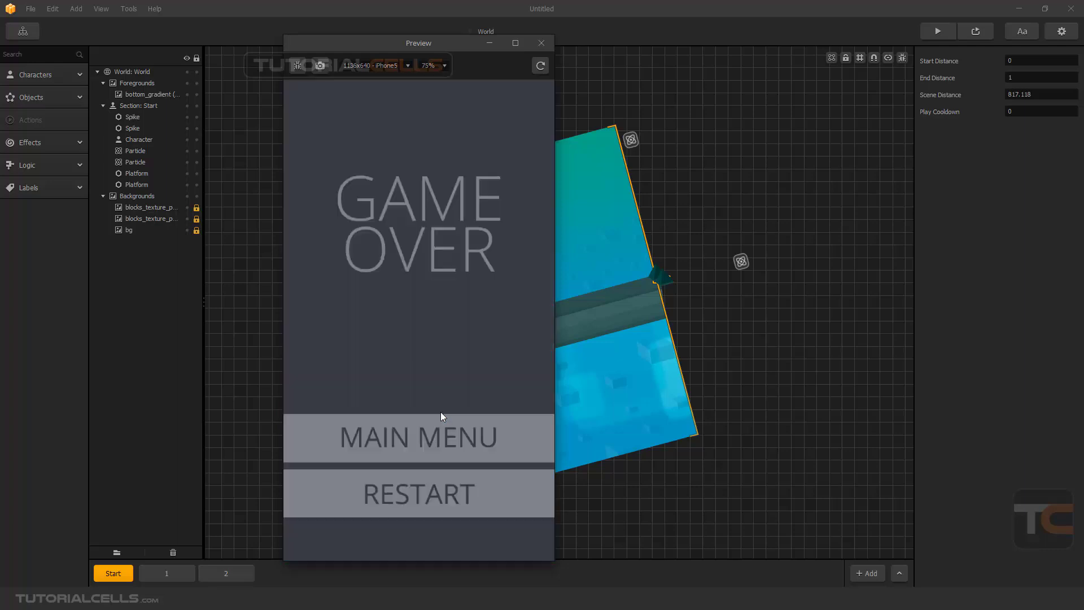
left_click(541, 43)
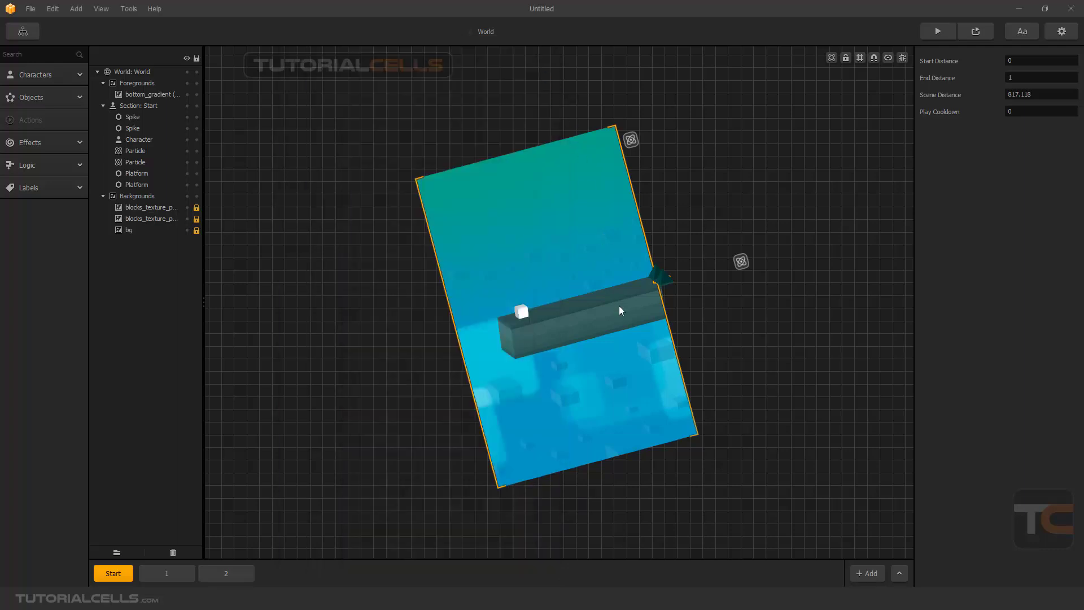
- Shift the character and both particles slightly back and delete the two Particle objects from the Start section
left_click(740, 264)
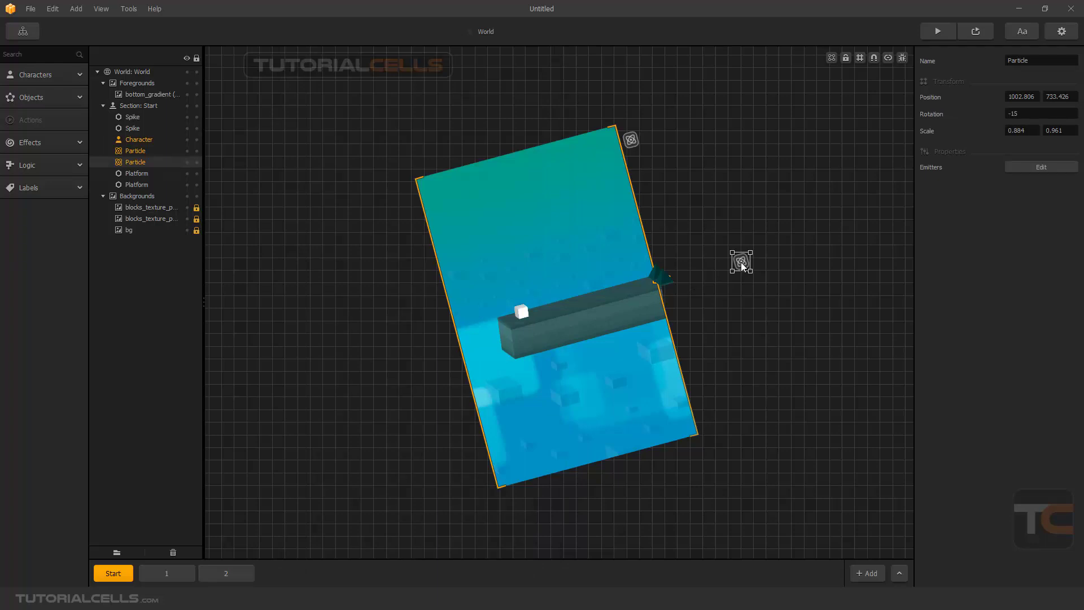
mouse_move(741, 263)
left_mouse_down()
mouse_move(722, 255)
mouse_move(735, 264)
left_mouse_up()
left_click(700, 229)
left_click(622, 141)
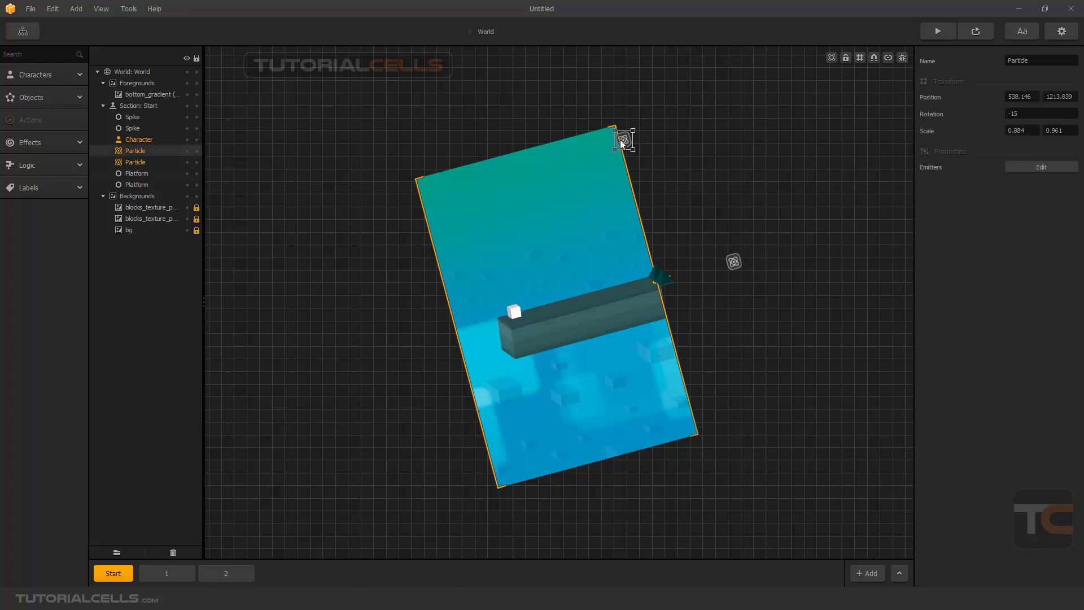
key("Delete")
left_click(733, 261)
key("Delete")
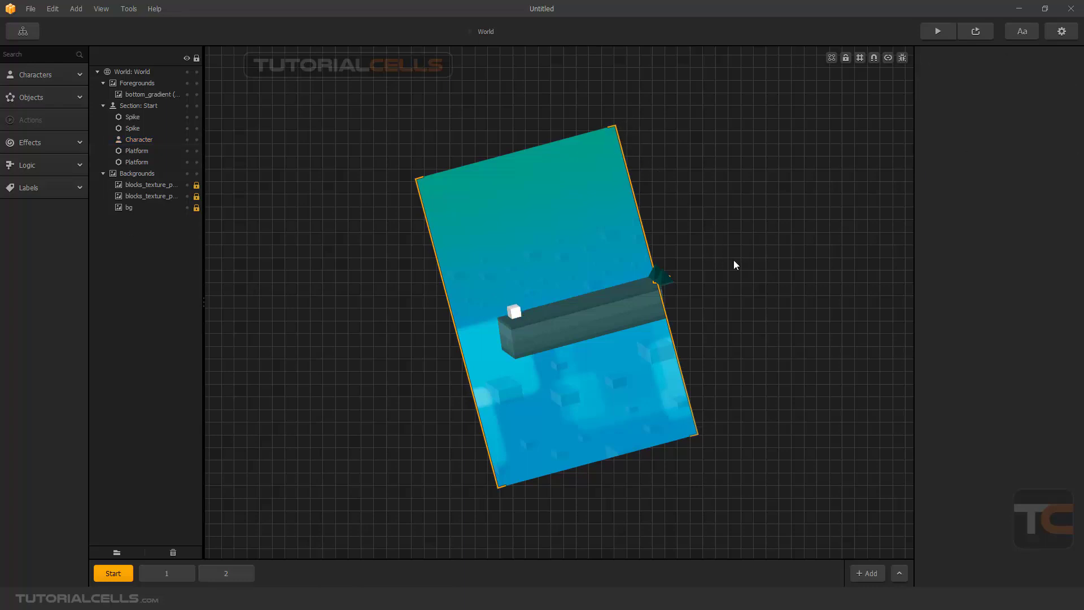
left_click(514, 313)
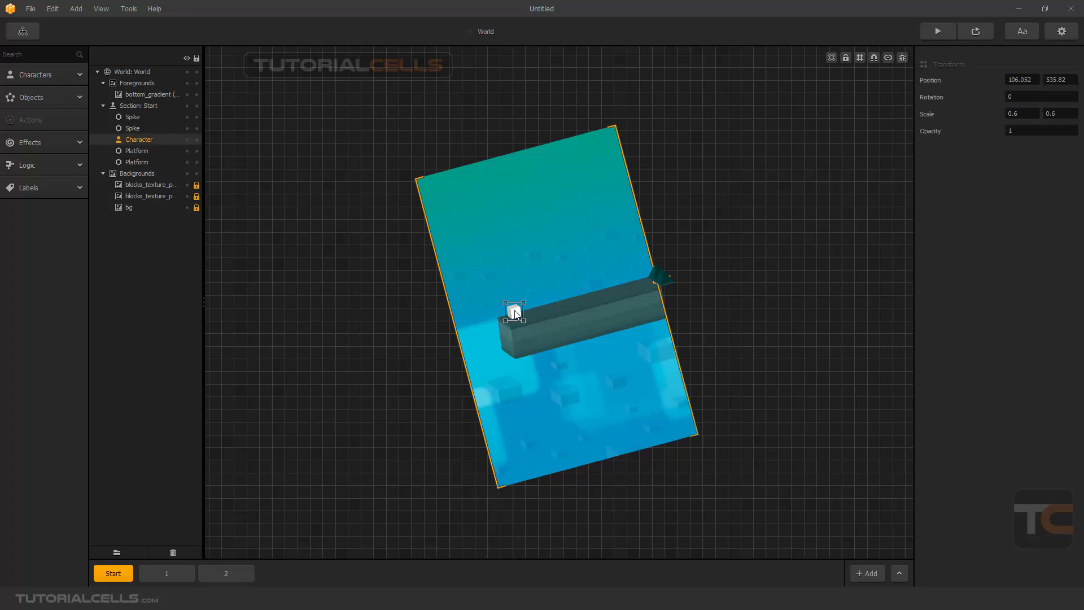
left_click(63, 75)
left_click(273, 162)
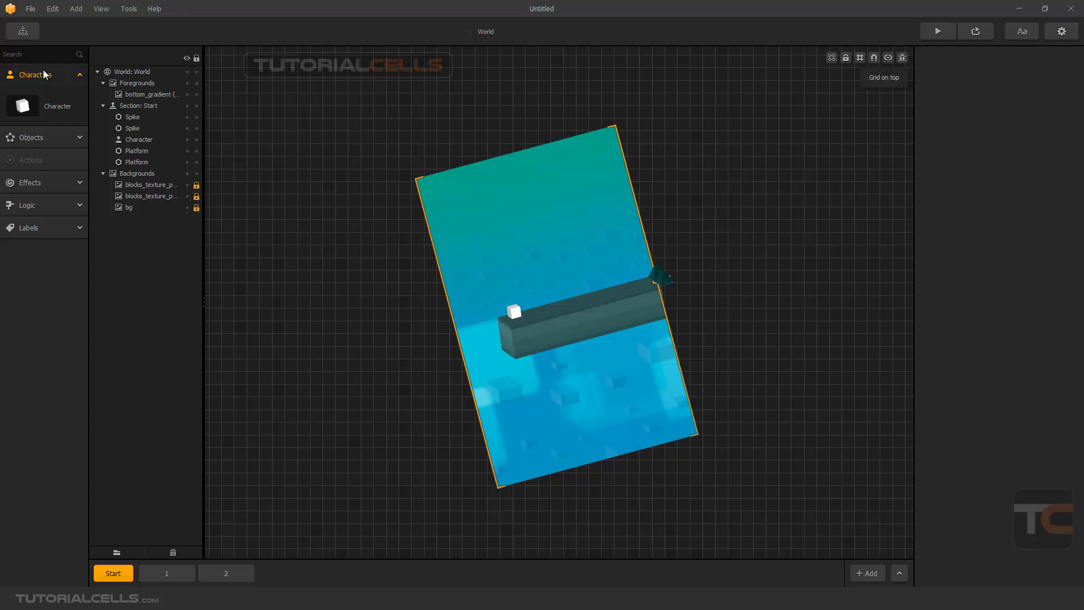
- In the game mind map, move the Pause node below Game Over UI and set the World node's Game Direction to 0
left_click(22, 31)
left_click_drag(810, 273, 830, 423)
left_click(515, 344)
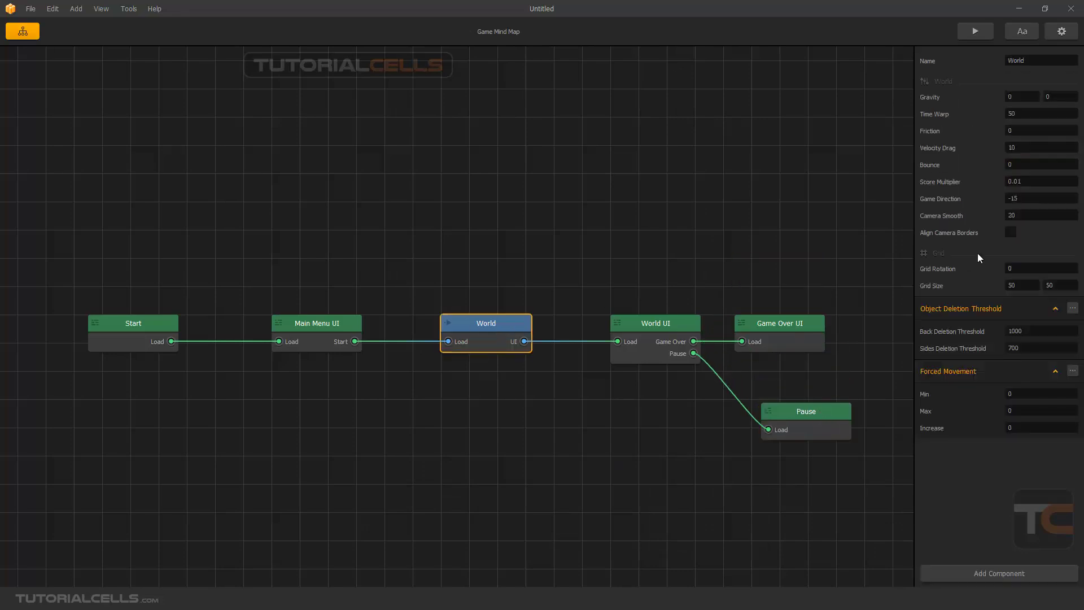
left_click(1021, 199)
type("0")
key("Return")
- Remove the Forced Movement and Object Deletion Threshold components from the World node
left_click(1073, 371)
left_click(1064, 394)
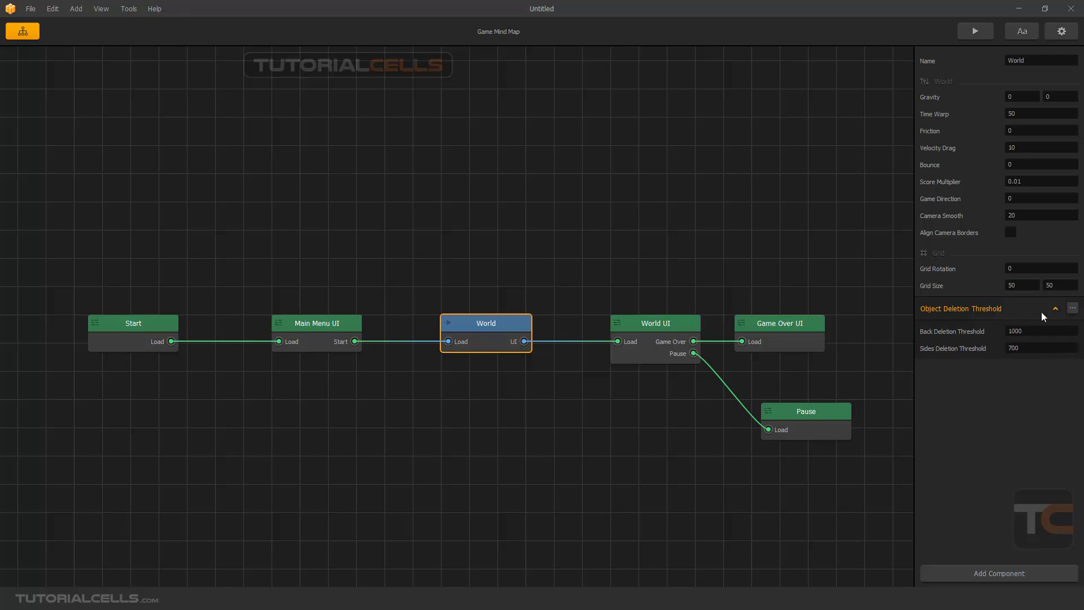
left_click(1072, 308)
left_click(1067, 331)
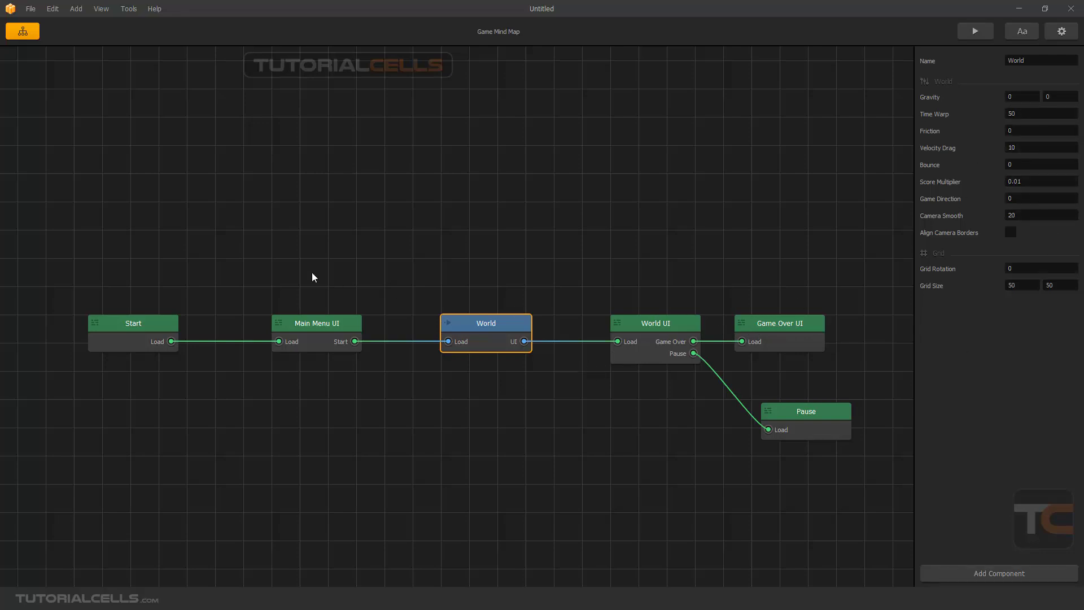
- Open the World scene and extend the Start section's end well beyond the platform
double_click(514, 325)
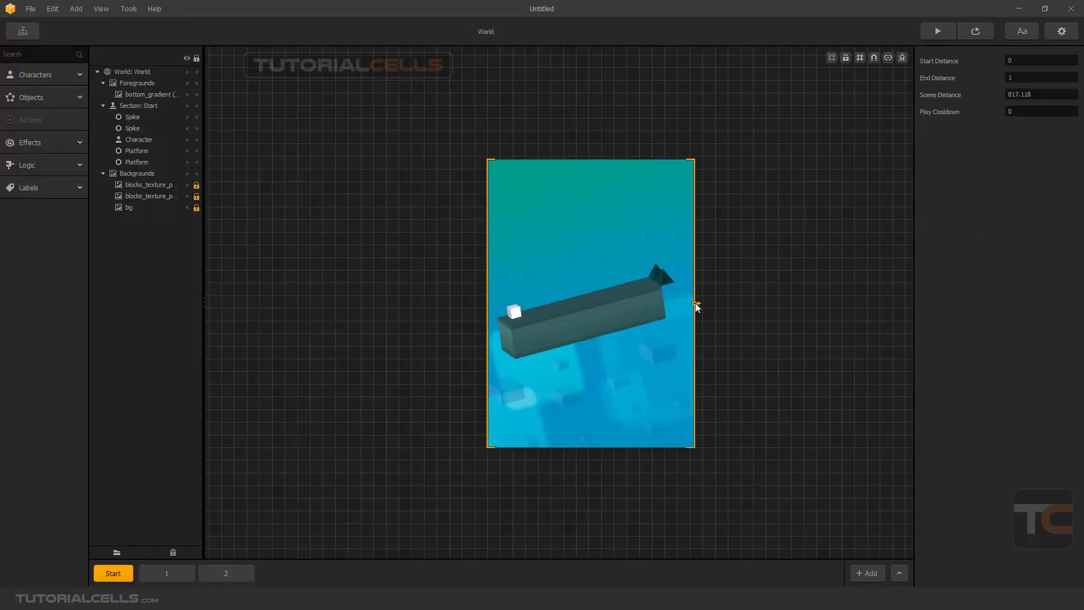
left_click_drag(700, 302, 854, 305)
scroll(802, 302, "down", 3)
right_click_drag(776, 302, 617, 300)
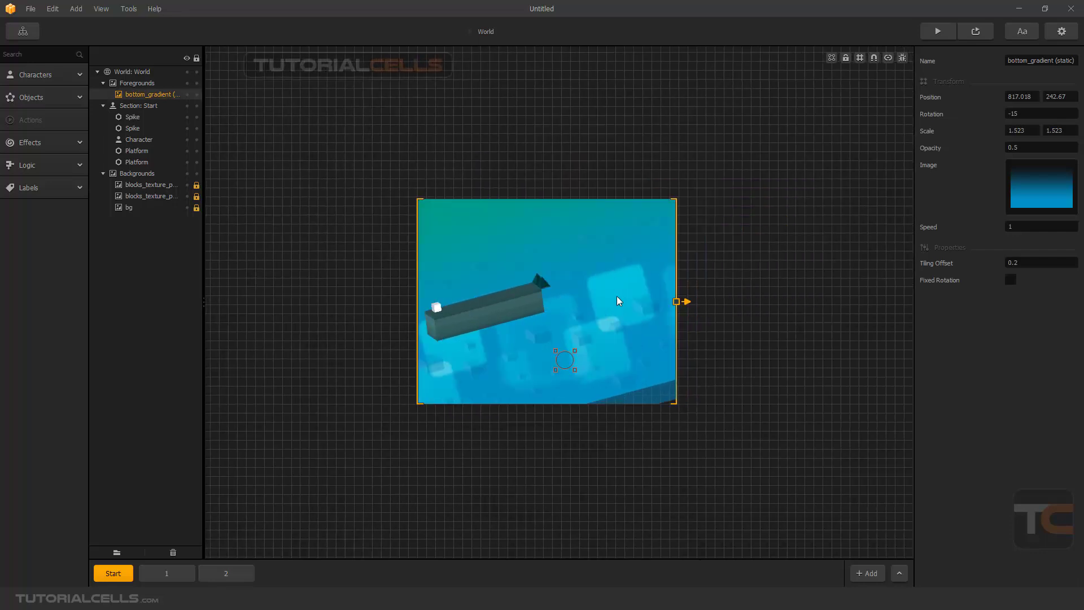
scroll(621, 302, "up", 2)
left_click_drag(690, 303, 777, 300)
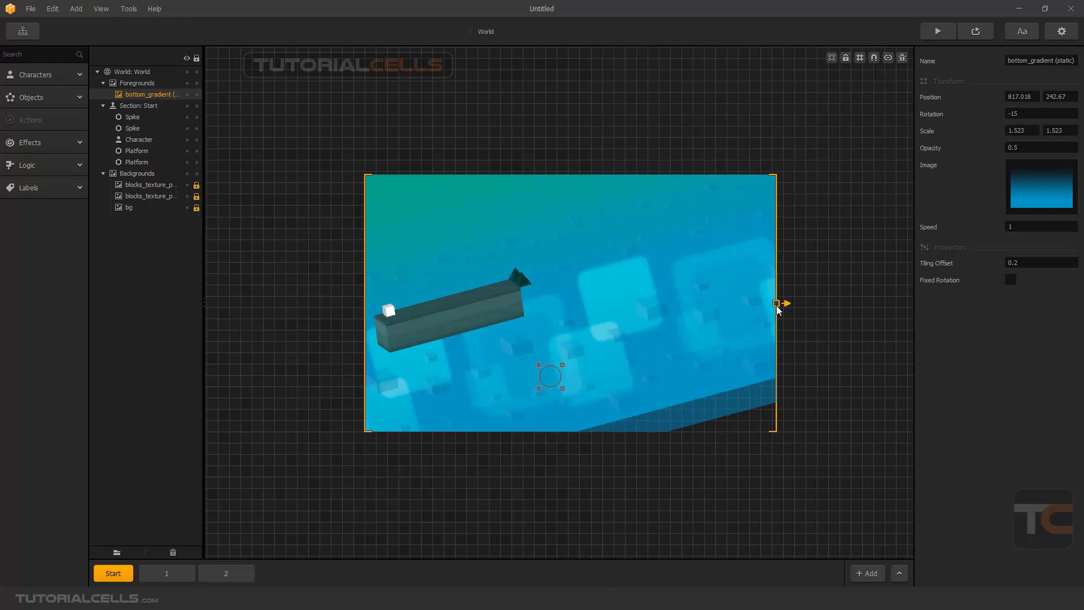
- Preview the game from its start screen to check the world, and close the preview
left_click(938, 34)
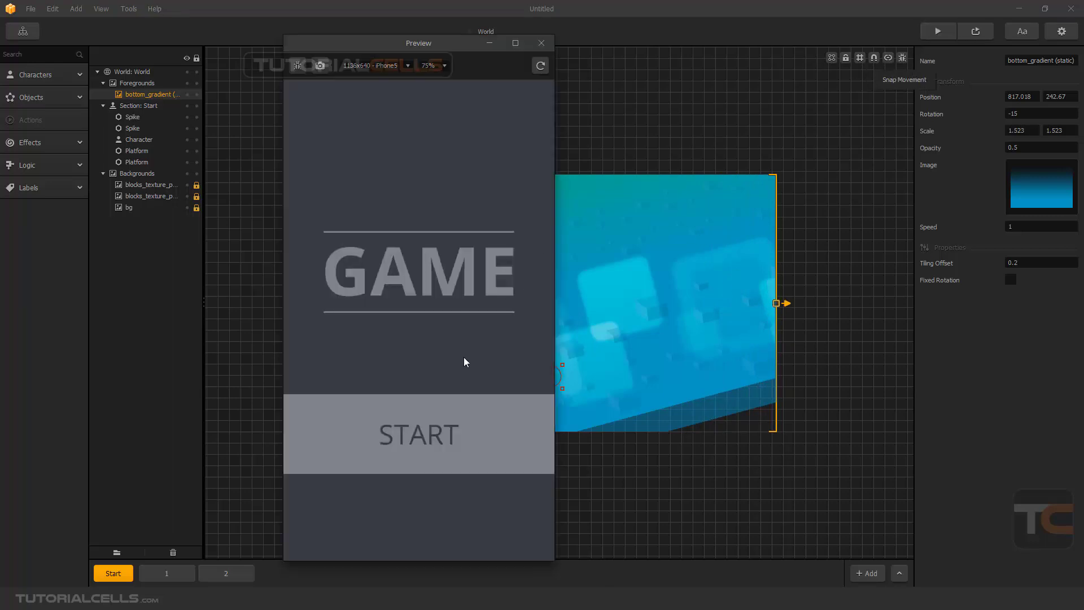
left_click(430, 431)
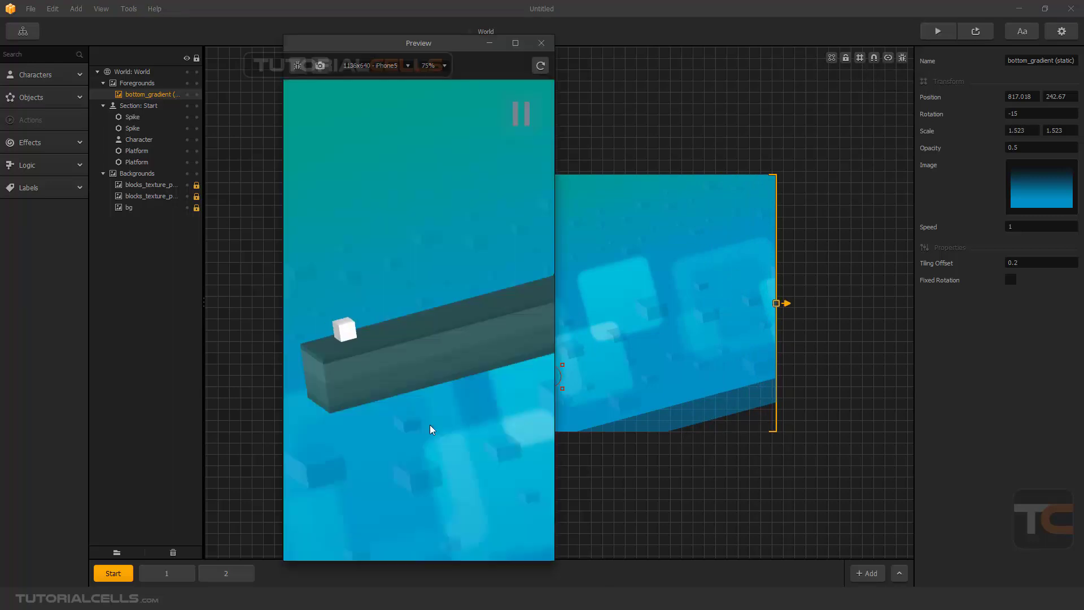
left_click(541, 50)
- Shorten the Start section to end just past the spikes and set the project orientation to landscape
left_click_drag(778, 303, 553, 303)
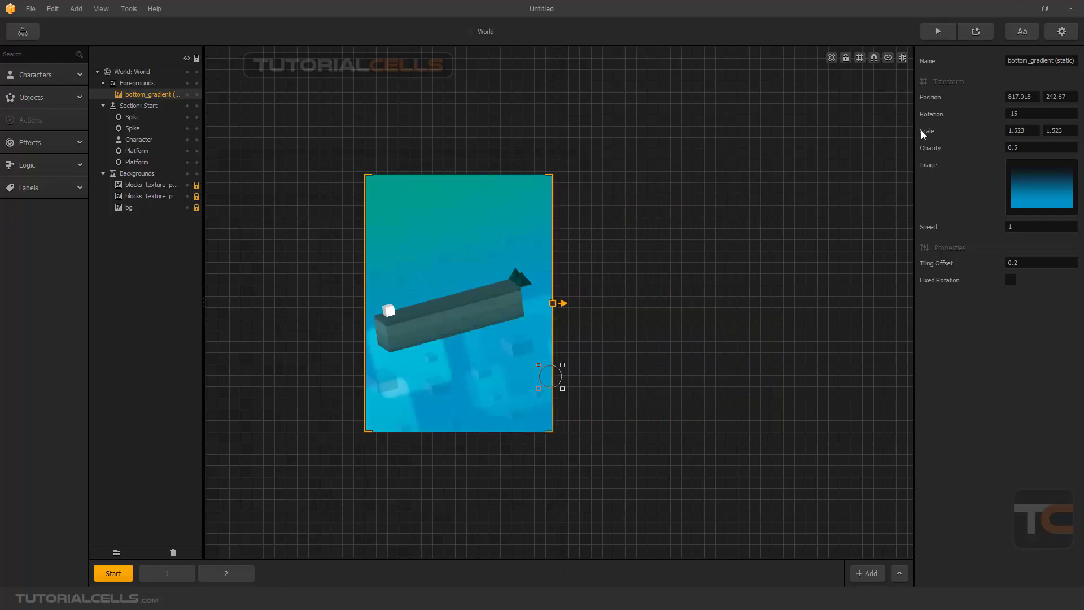
left_click(1061, 31)
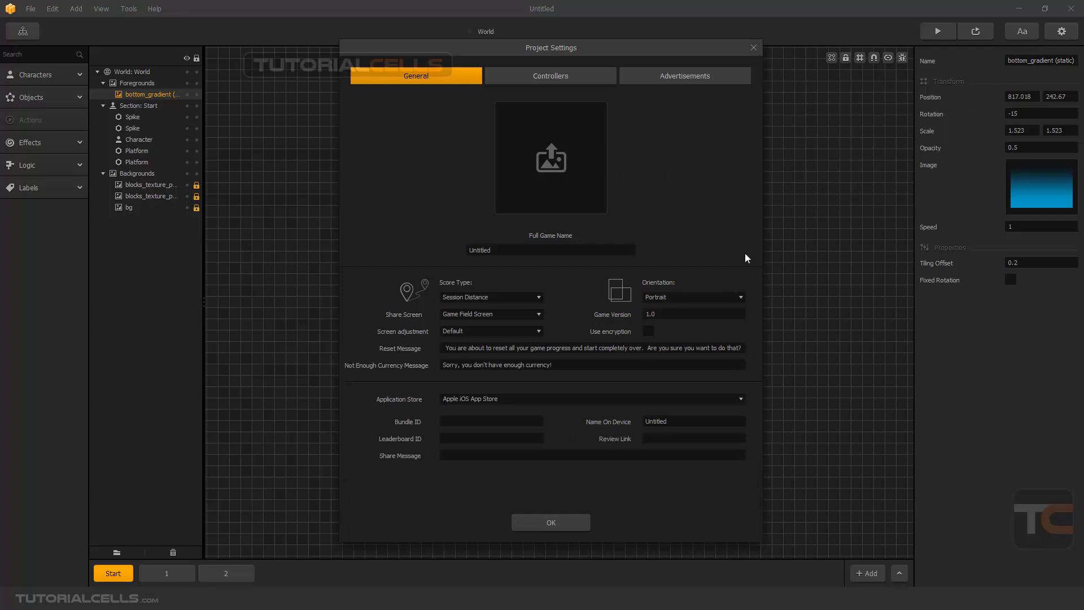
left_click(656, 300)
left_click(659, 309)
left_click(538, 520)
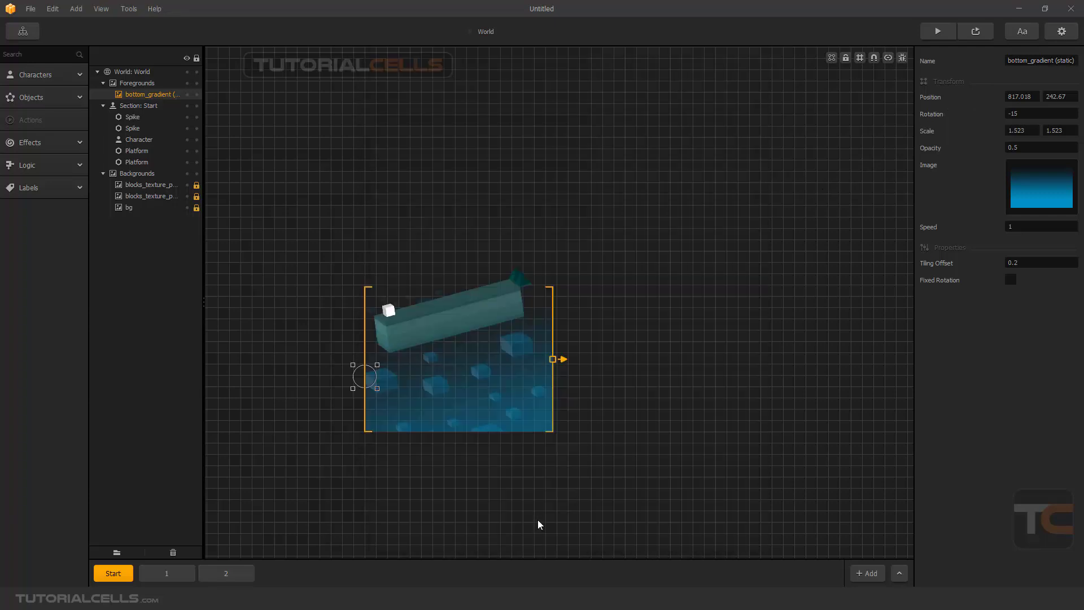
scroll(484, 358, "up", 4)
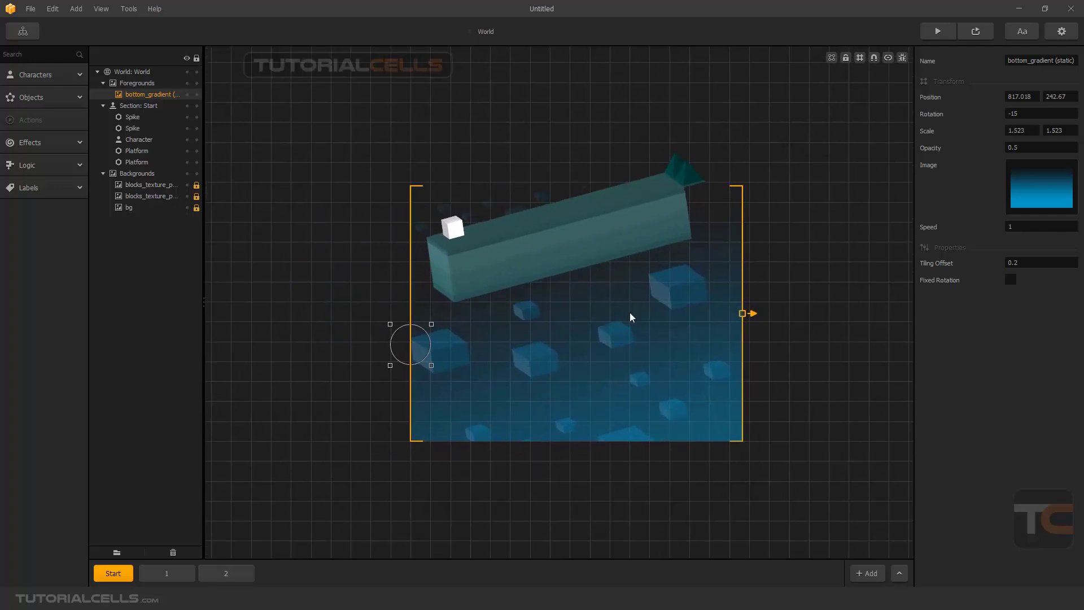
scroll(631, 317, "down", 1)
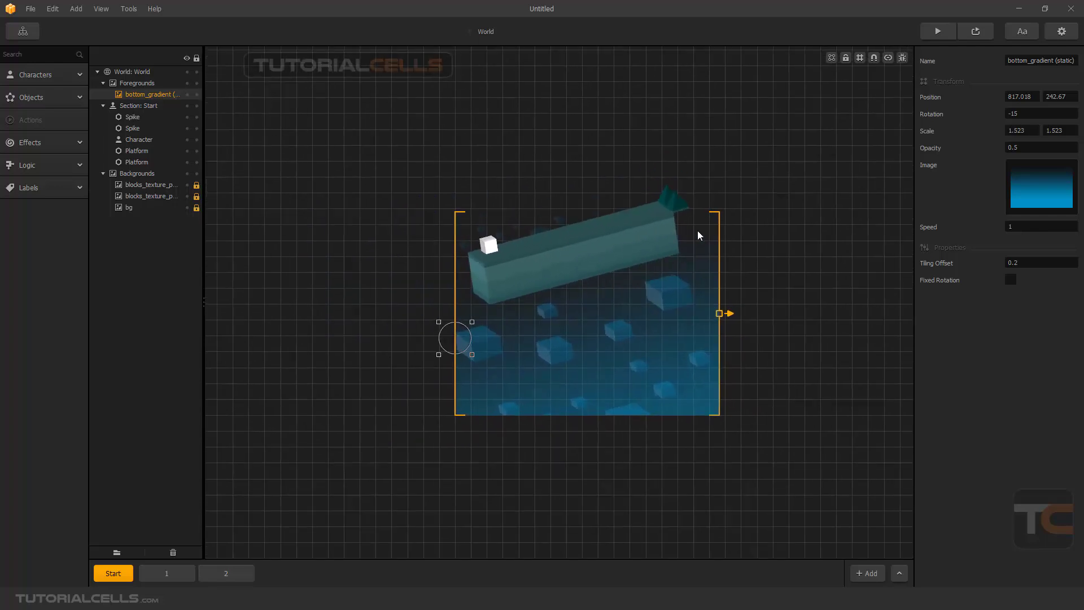
- Open the Main Menu UI screen and stretch its background image to fill the landscape frame
left_click(22, 31)
double_click(299, 270)
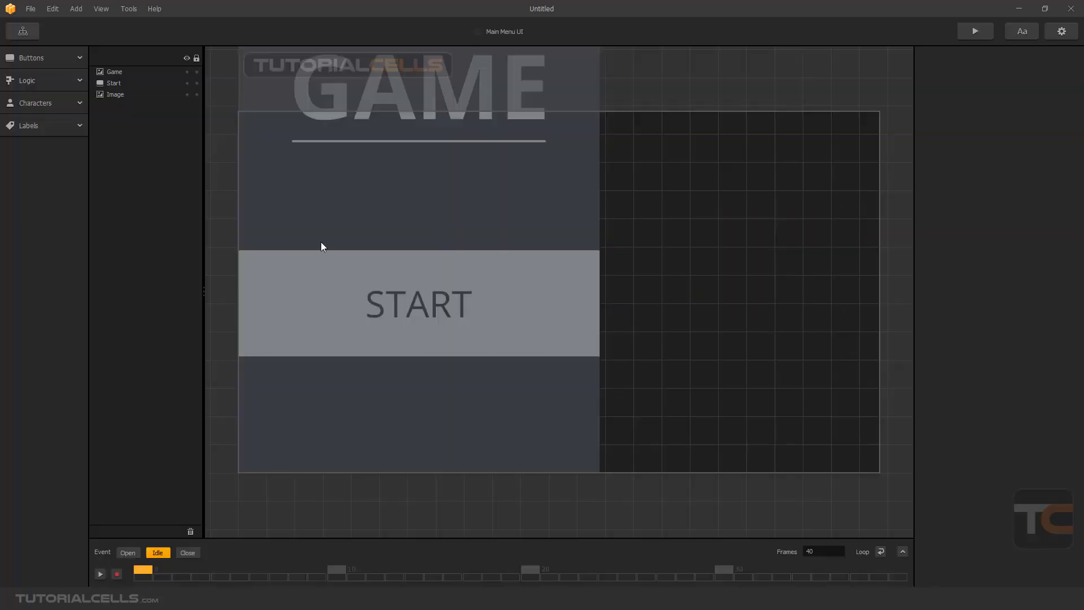
scroll(403, 232, "down", 4)
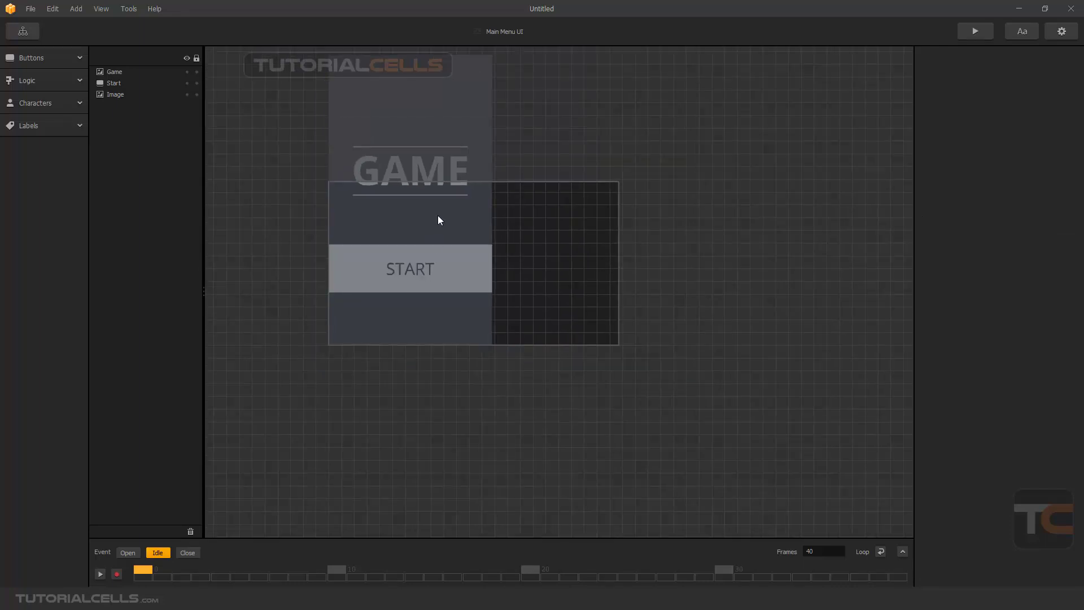
left_click(441, 215)
left_click_drag(493, 55, 620, 179)
- Move the GAME title image inside the landscape frame, directly above the START button
left_click(453, 173)
left_click_drag(454, 173, 437, 216)
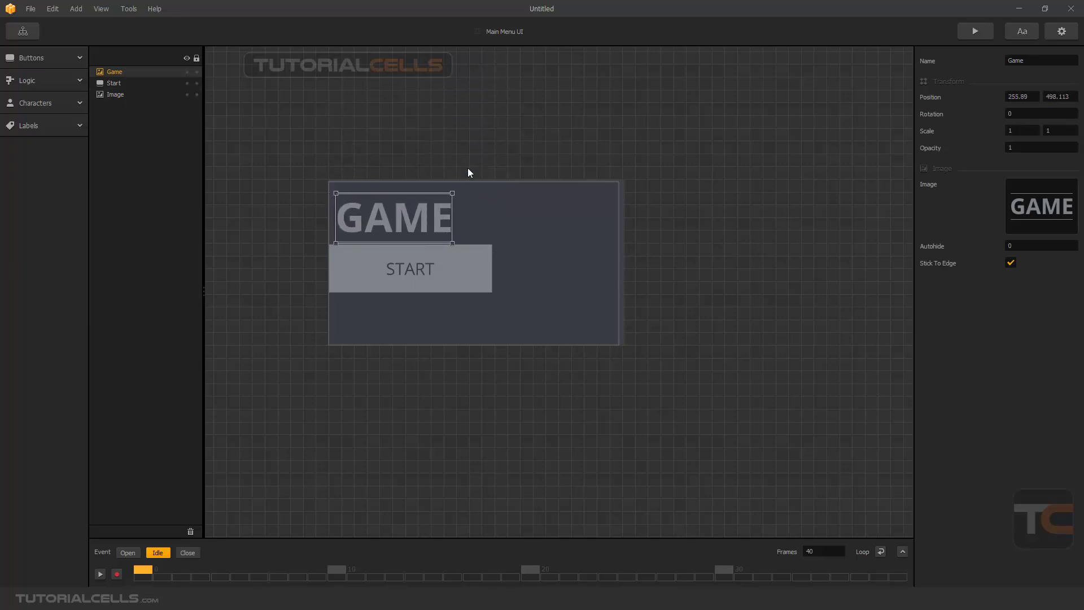
left_click(547, 212)
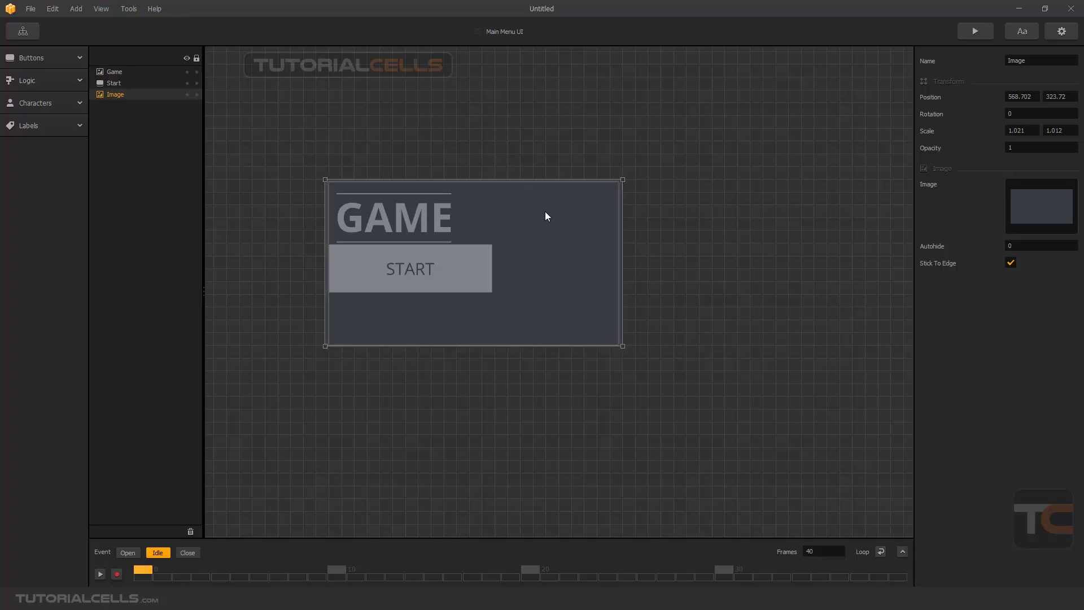
- Open the Start screen and check the placement of its logo images in the landscape frame
left_click(22, 31)
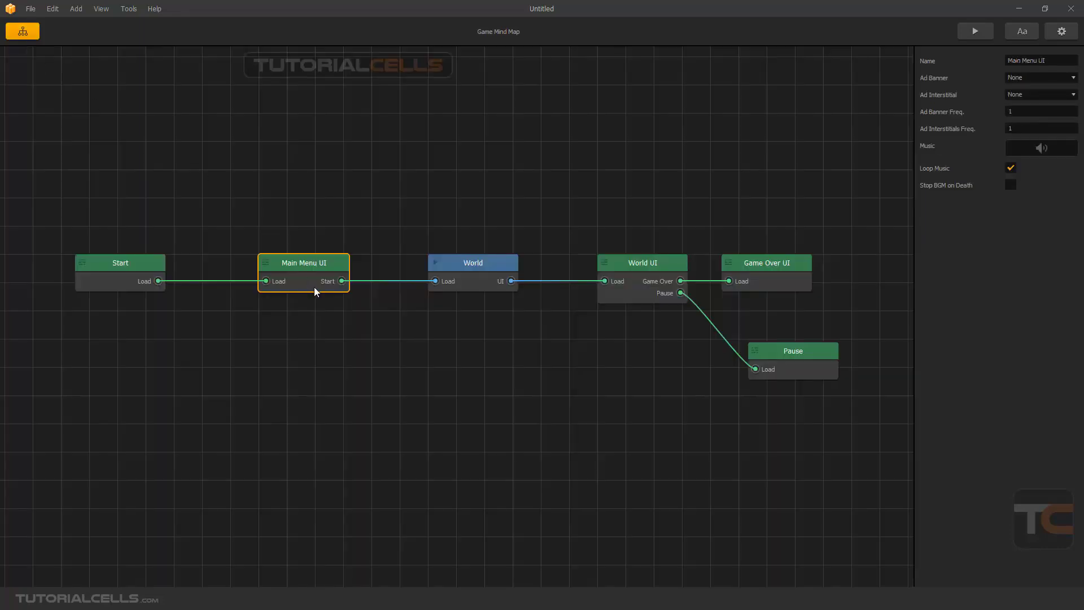
double_click(120, 262)
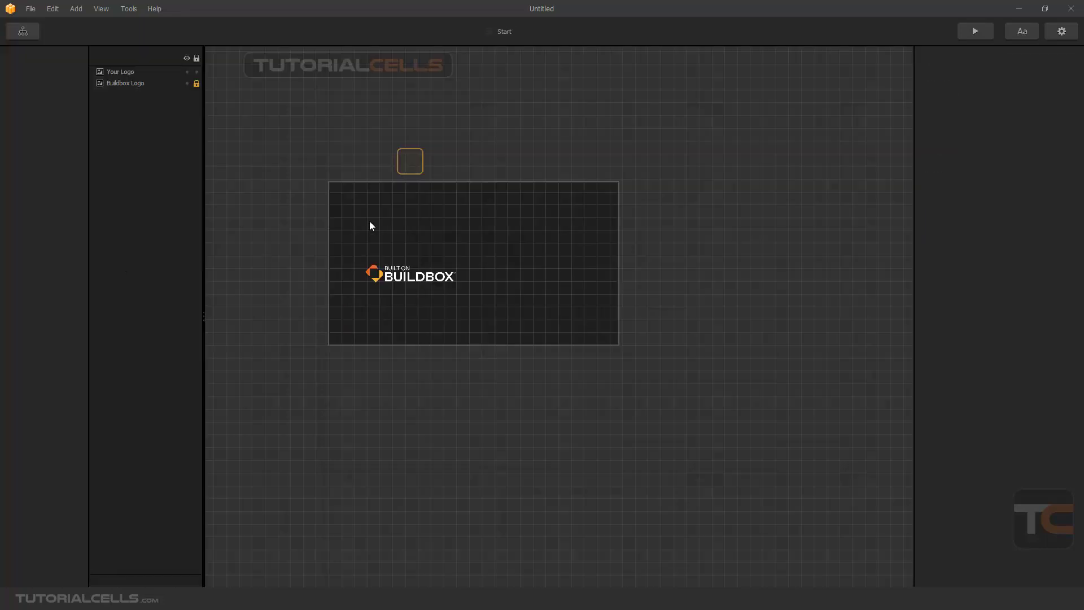
left_click(406, 165)
left_click(389, 265)
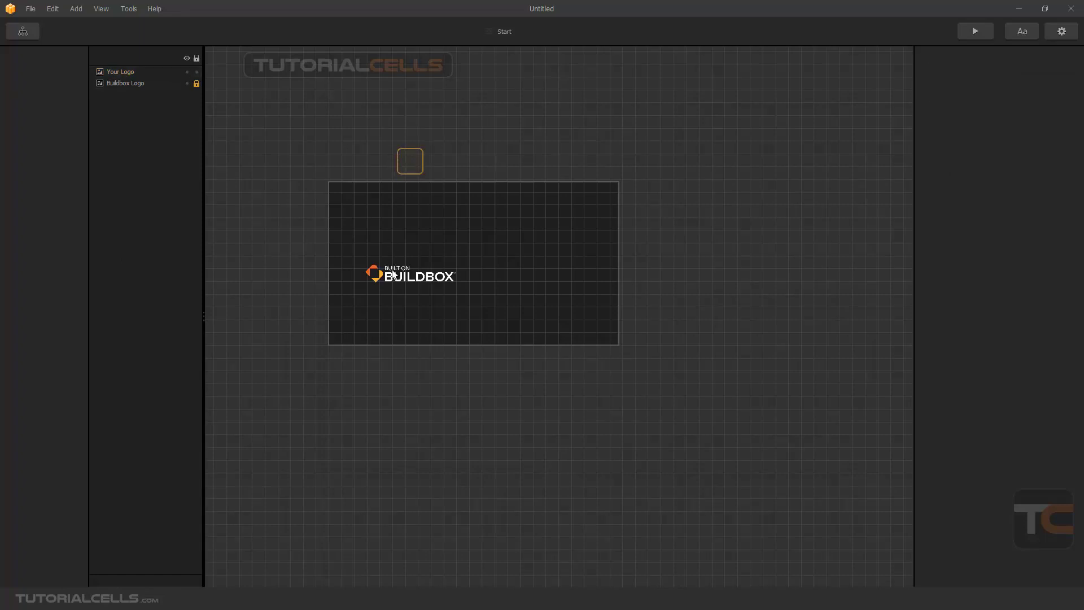
left_click(411, 165)
left_click(23, 32)
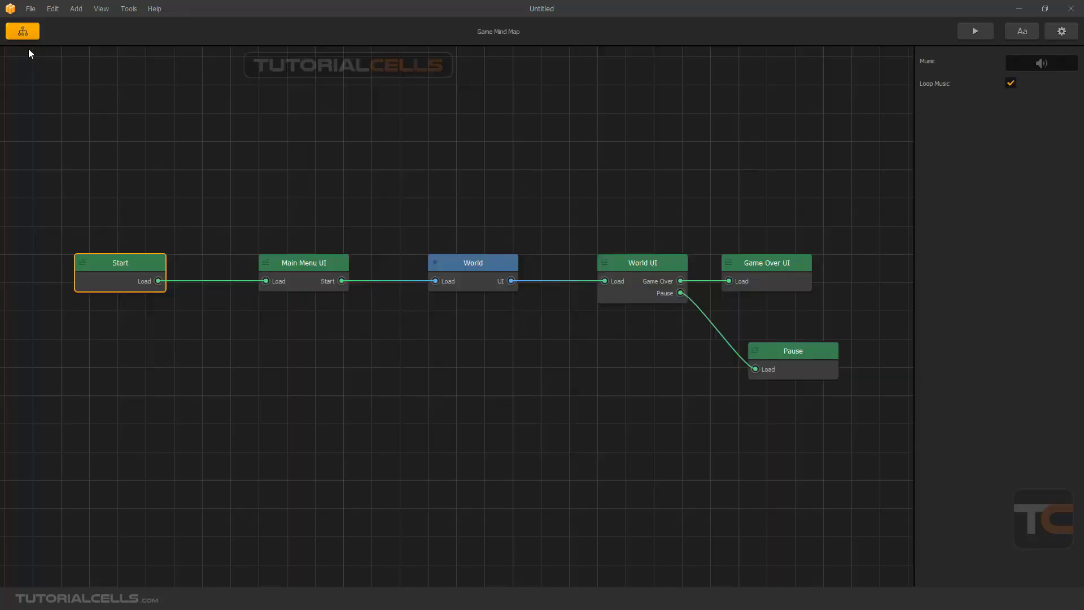
- Open the World UI screen and delete its large Jump button
double_click(641, 268)
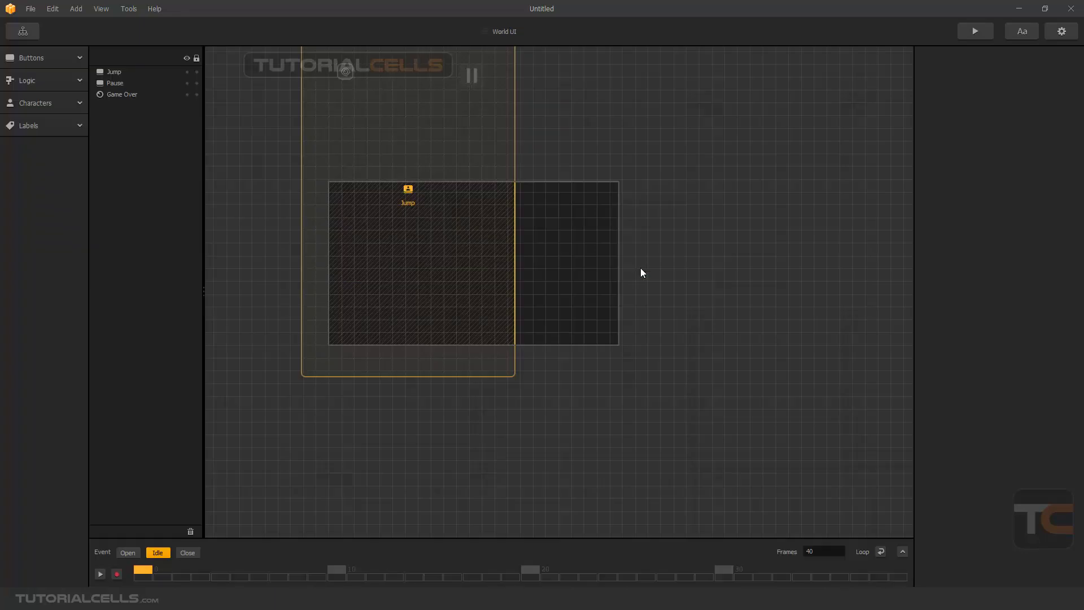
left_click_drag(477, 243, 505, 278)
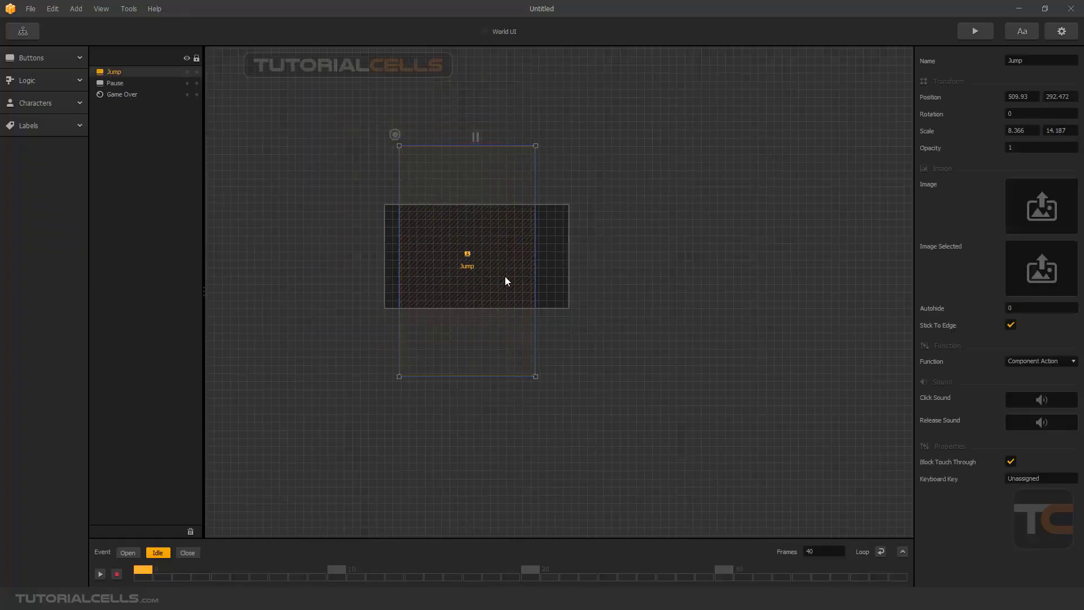
key("Delete")
- Move the Pause button into the frame's upper-right corner and the Game Over event into its upper-left corner
left_click_drag(477, 138, 551, 220)
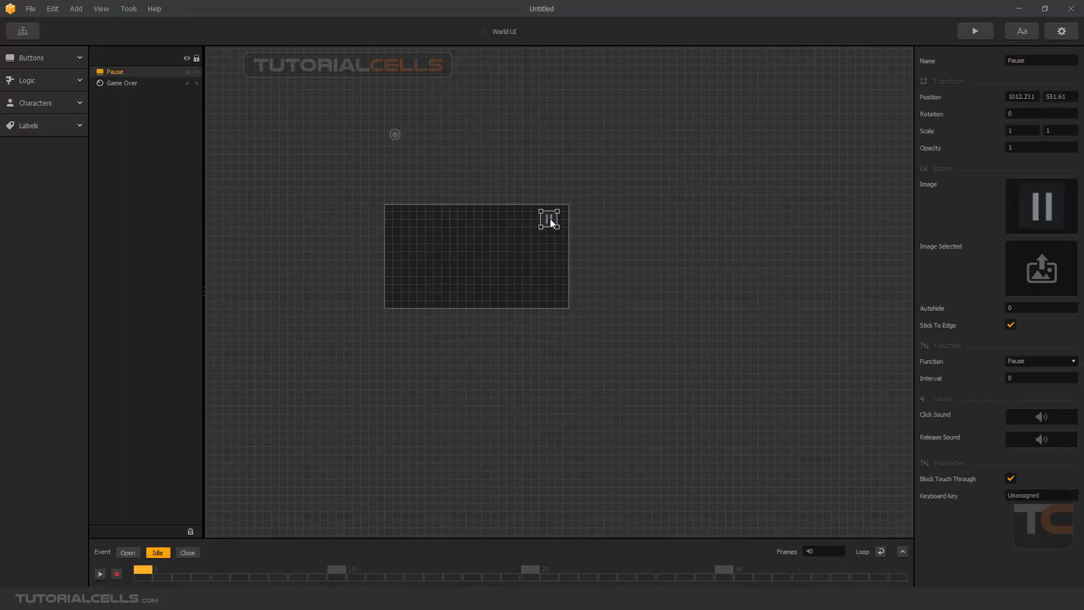
left_click_drag(397, 136, 402, 223)
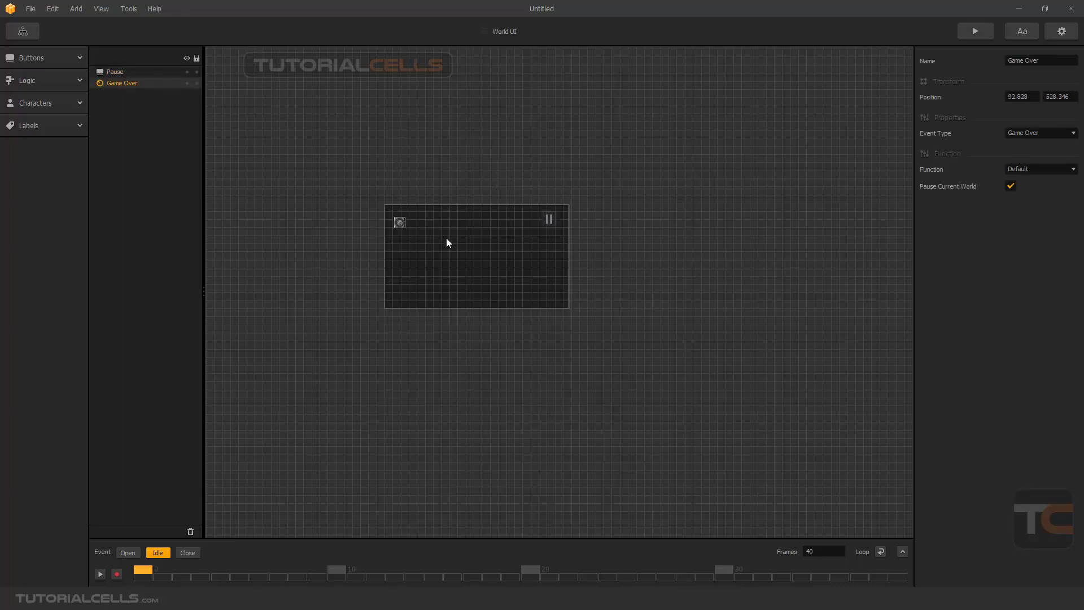
left_click(23, 31)
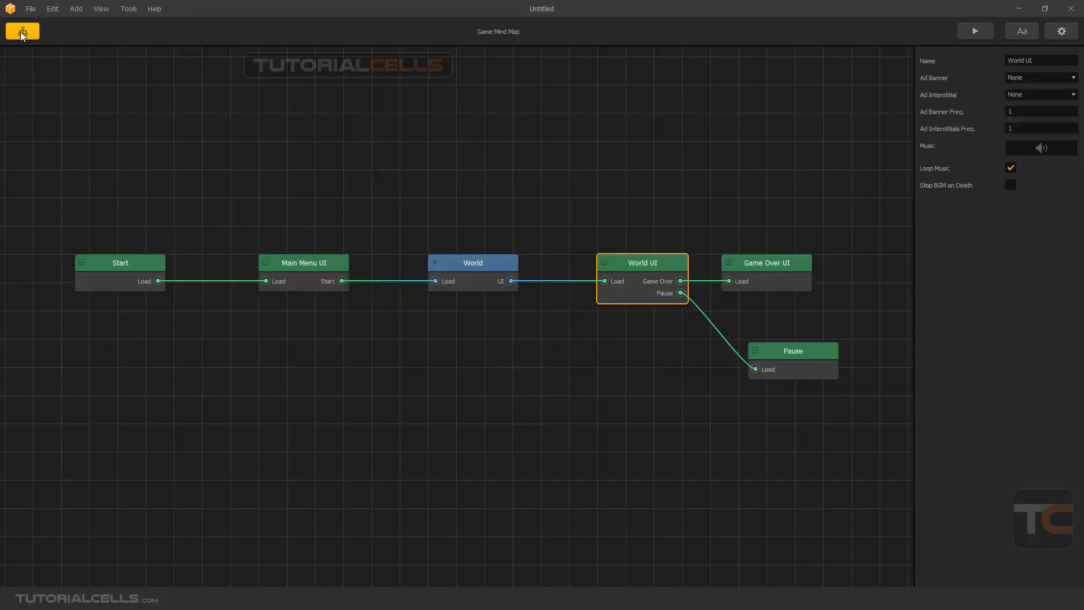
- Open the Game Over UI screen and stretch its background image to cover the landscape frame
double_click(771, 265)
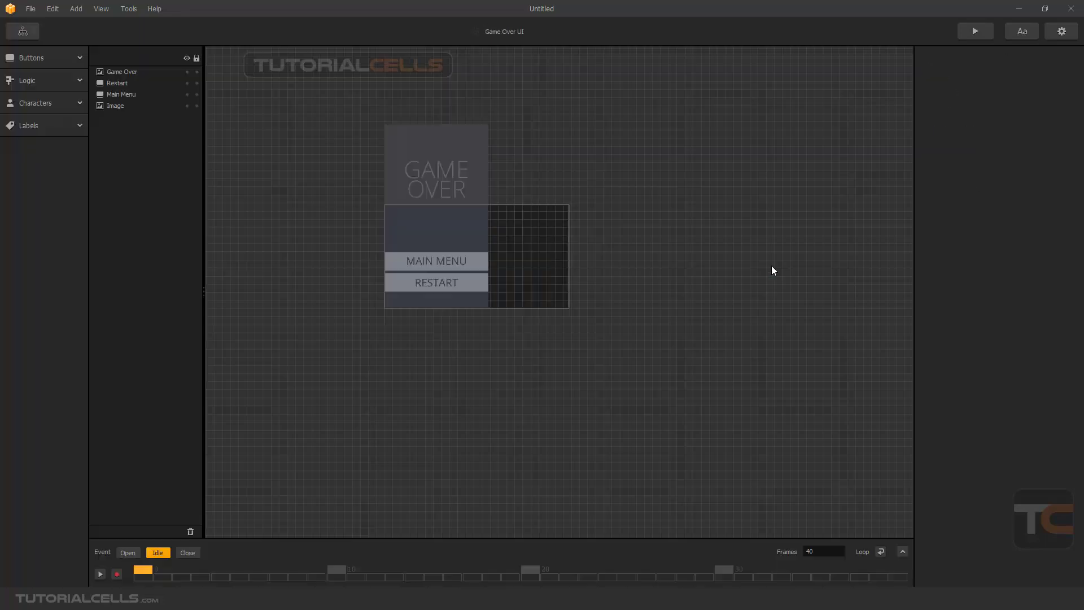
left_click(476, 158)
left_click_drag(487, 123, 572, 202)
- Move the GAME OVER title image inside the landscape frame, directly above the MAIN MENU button
left_click(451, 166)
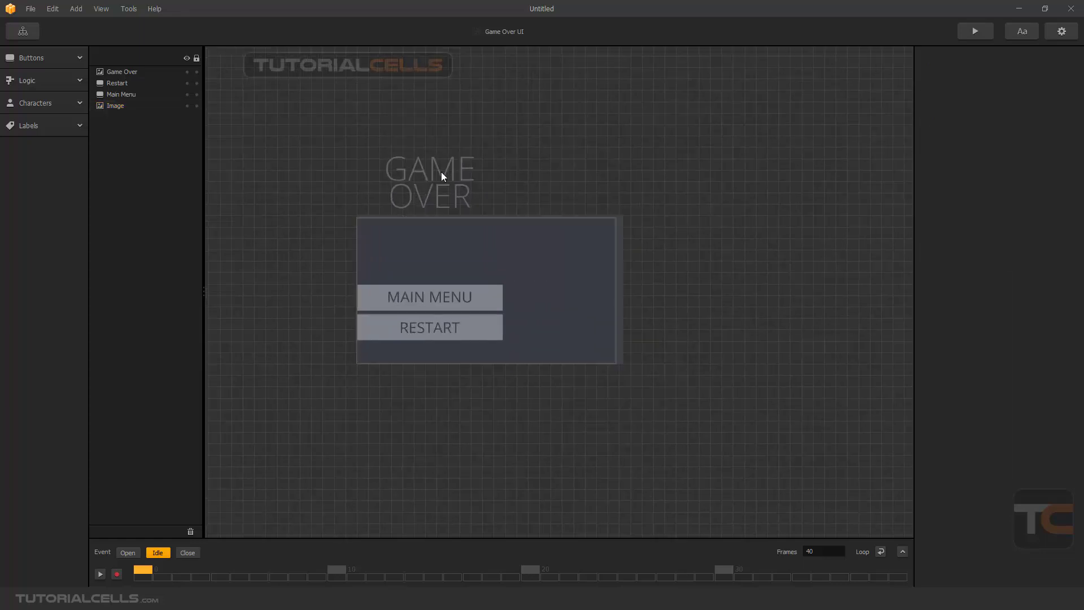
left_click(444, 180)
left_click_drag(436, 208, 425, 275)
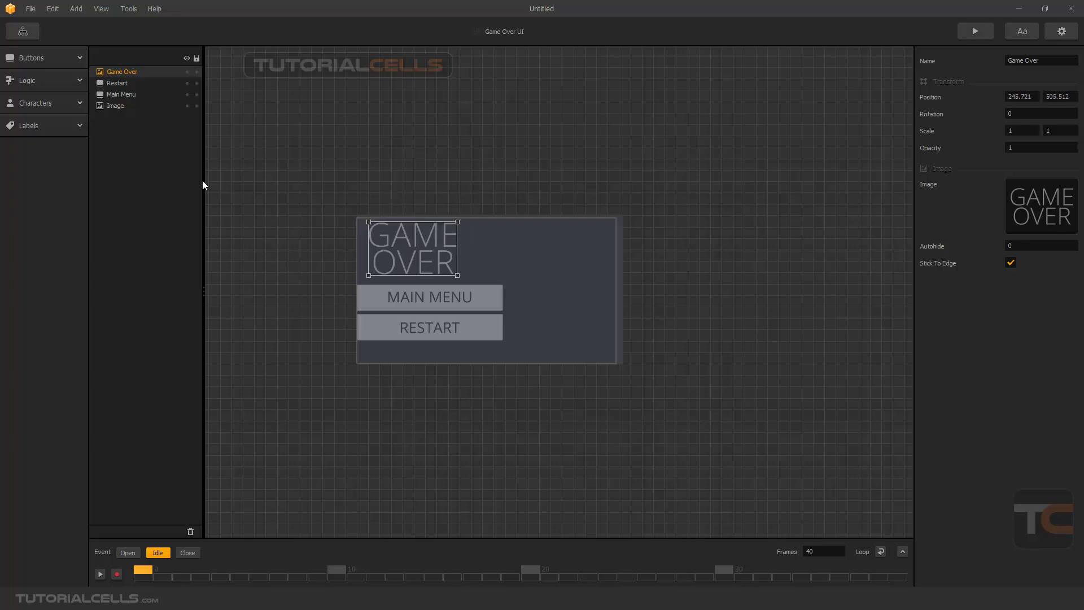
left_click(24, 33)
- Open the Pause screen and move its PAUSE title inside the landscape frame, above the MAIN MENU button
double_click(759, 354)
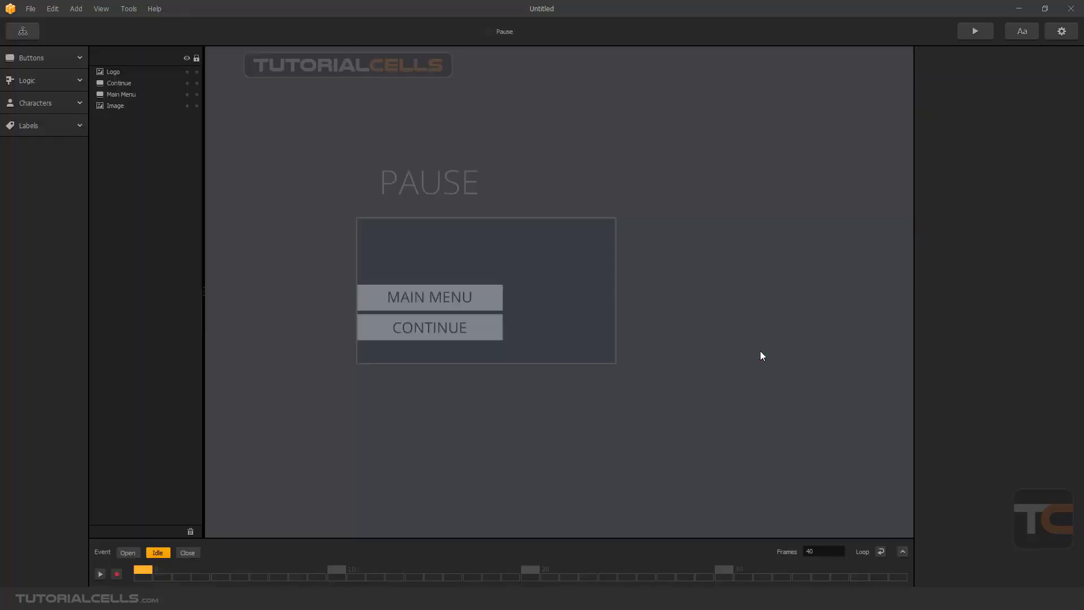
left_click(437, 195)
left_click_drag(425, 189, 380, 251)
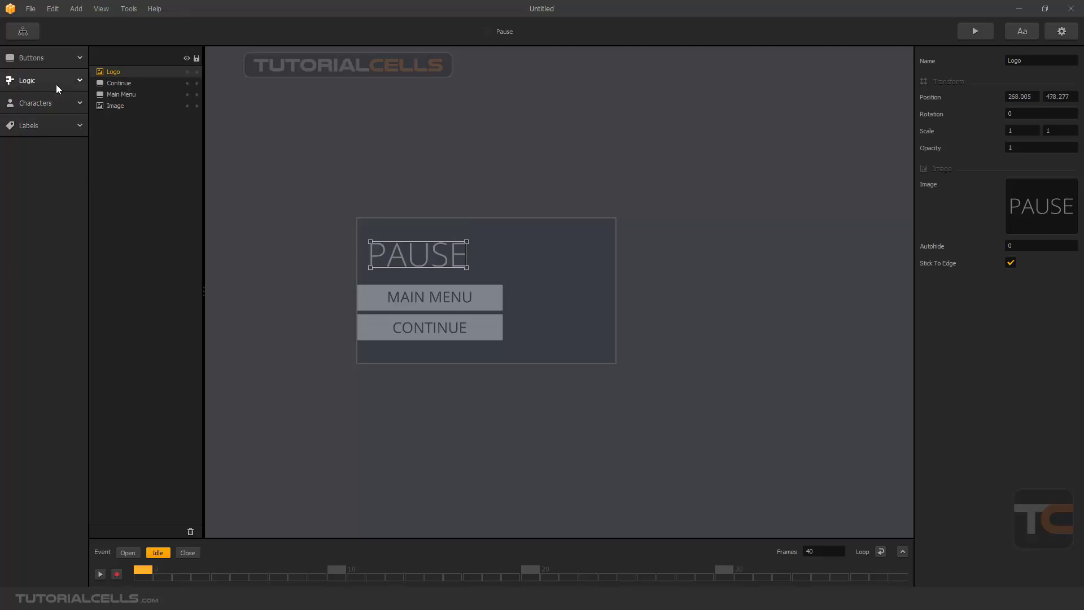
left_click(24, 32)
- Preview the game in landscape, start it to check the world and pause button, and close the preview
left_click(467, 267)
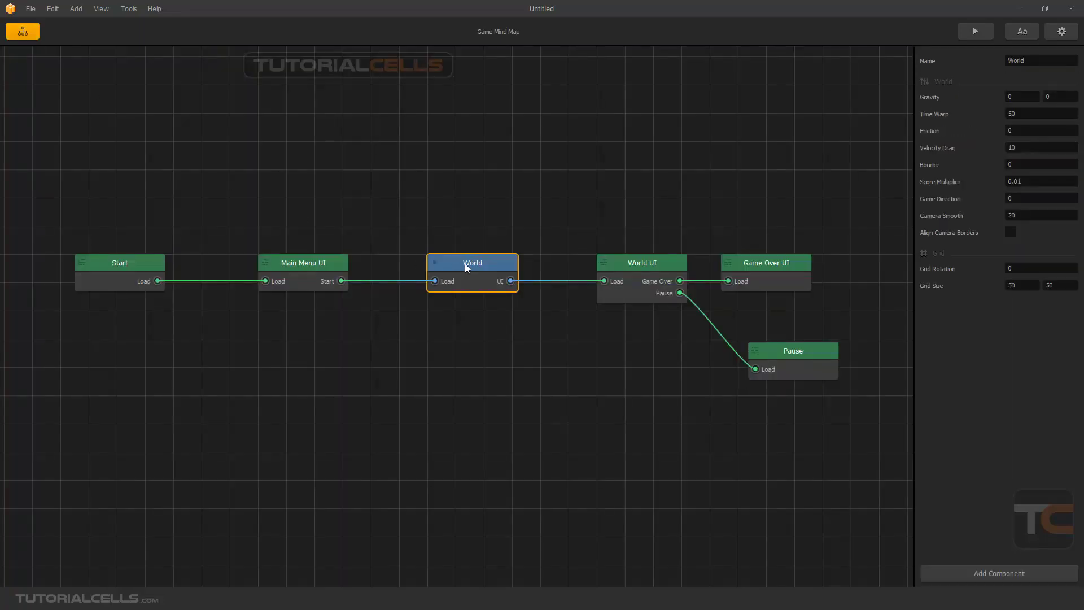
left_click(983, 33)
left_click_drag(478, 46, 418, 171)
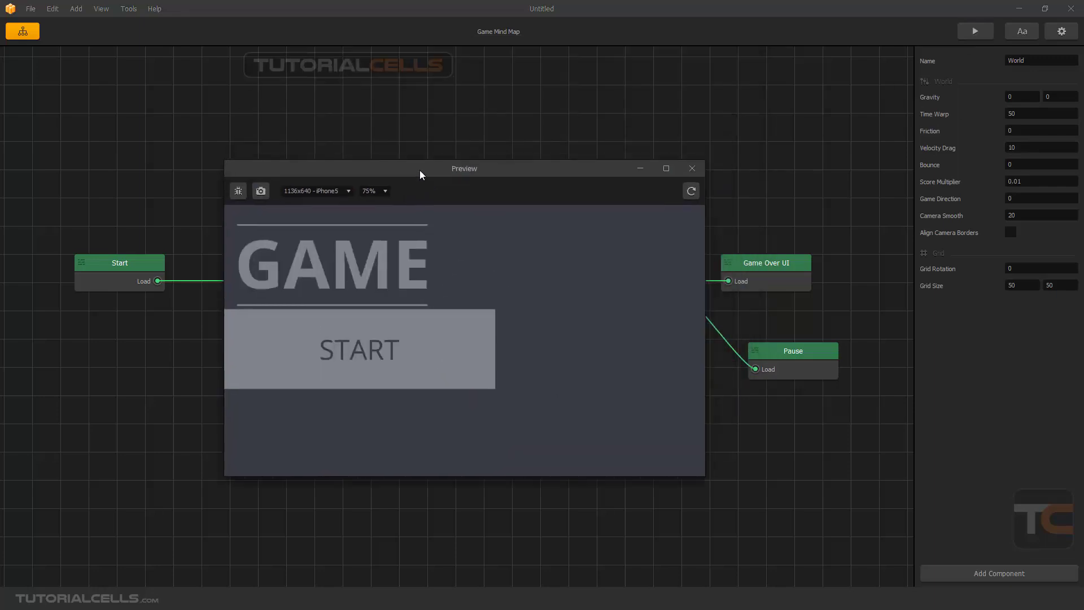
left_click(376, 336)
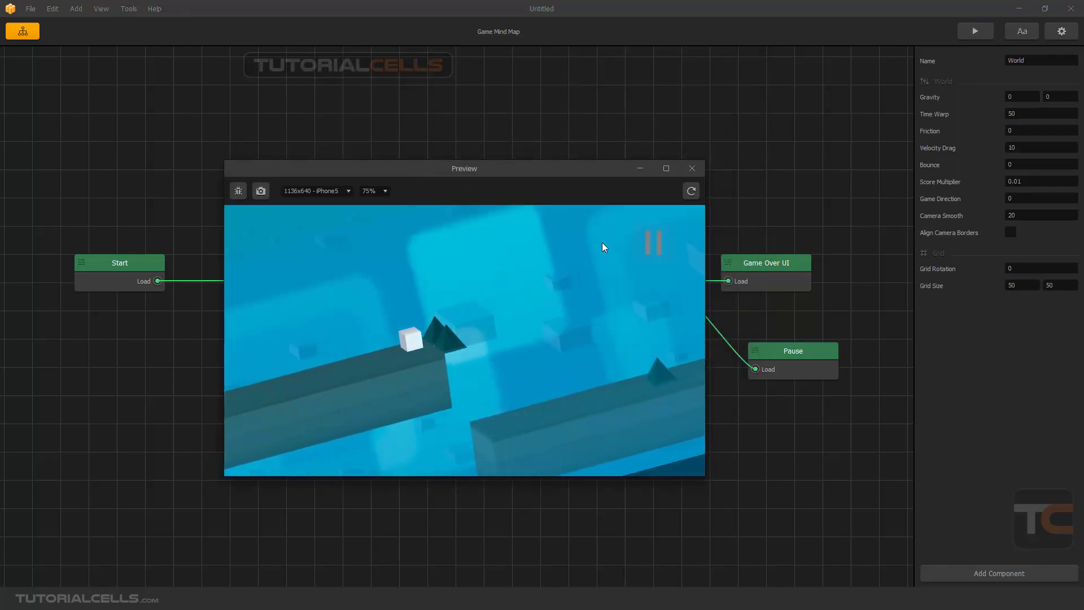
left_click(693, 170)
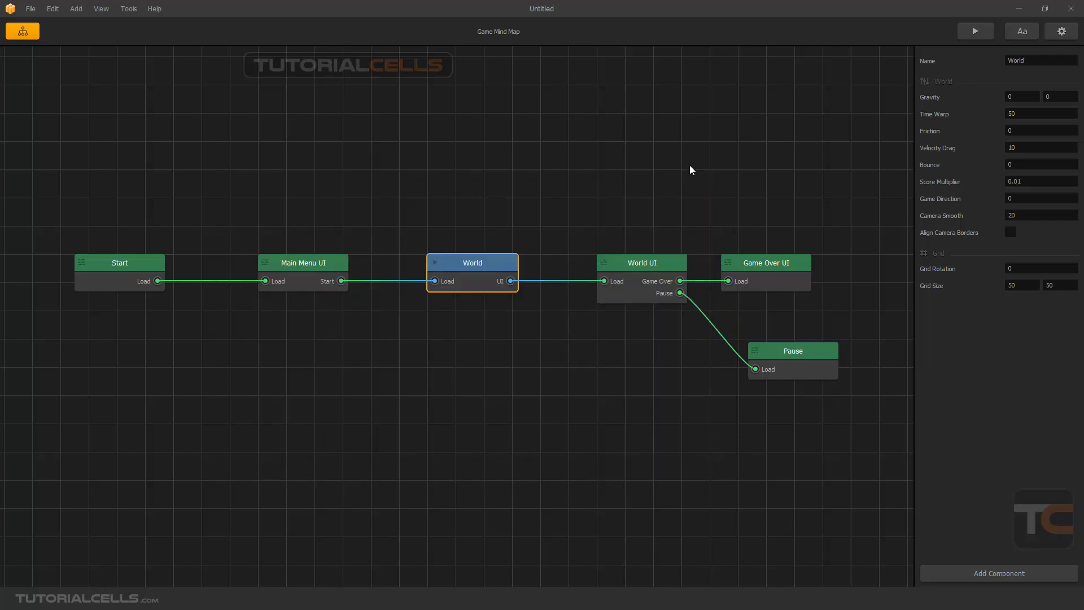
- Open the World and remove the defeated animation from the Character asset
double_click(488, 262)
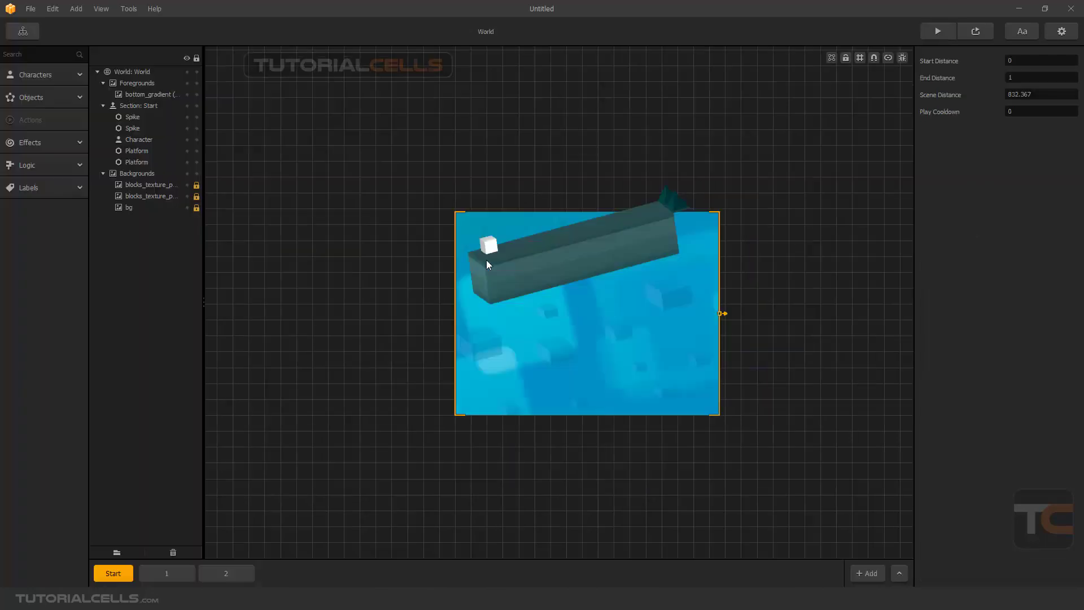
left_click(44, 78)
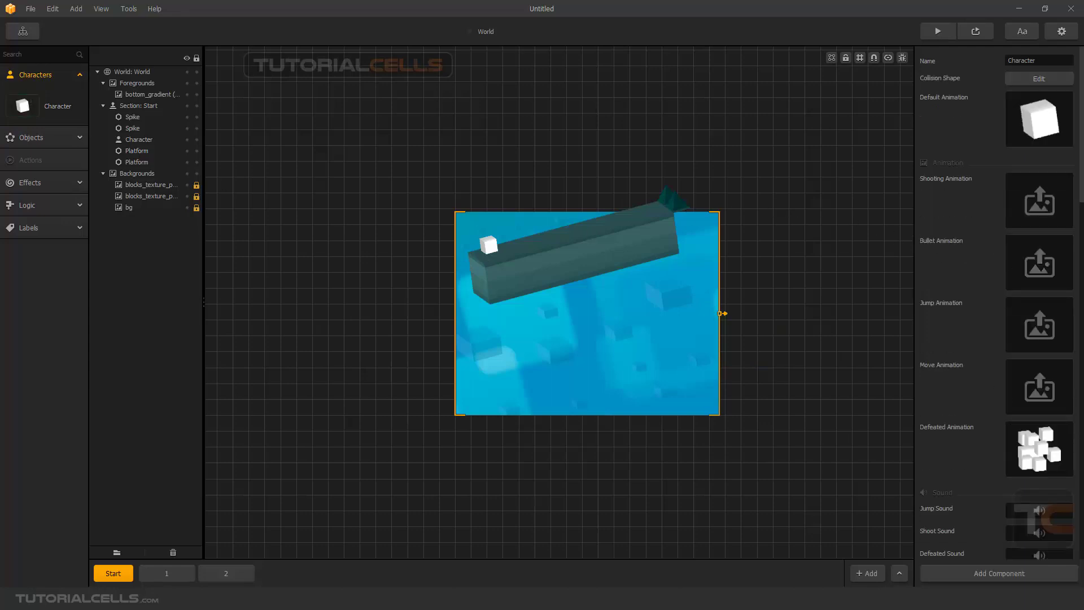
scroll(1043, 399, "down", 5)
scroll(1009, 386, "up", 3)
left_click(1066, 295)
- Delete the Ghost Jump and Advanced Move components from the Character asset
scroll(963, 307, "down", 6)
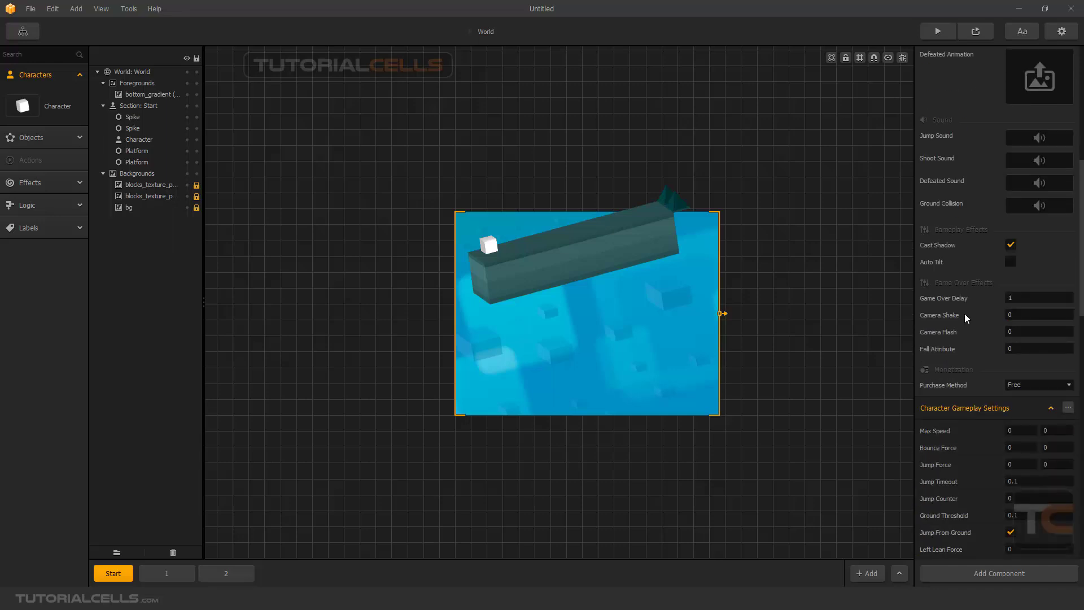
scroll(1031, 300, "down", 6)
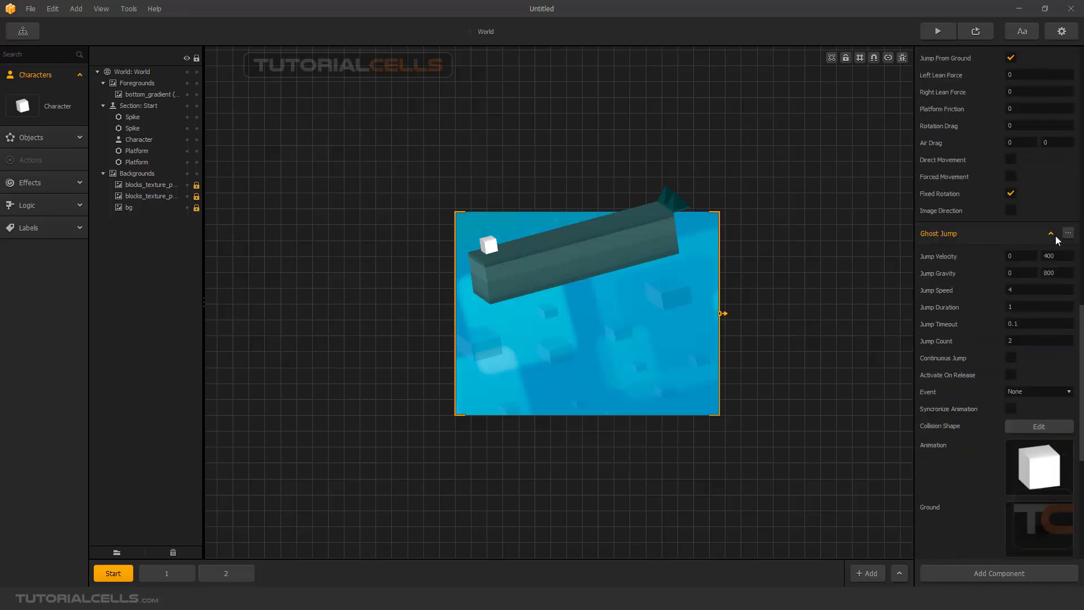
left_click(1068, 233)
left_click(1060, 244)
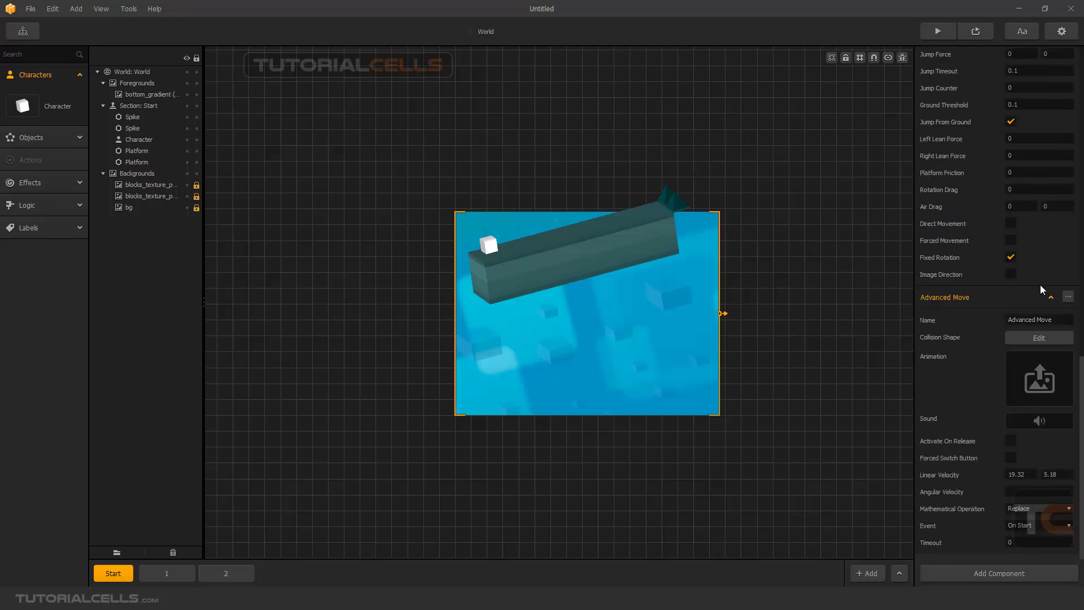
left_click(1068, 296)
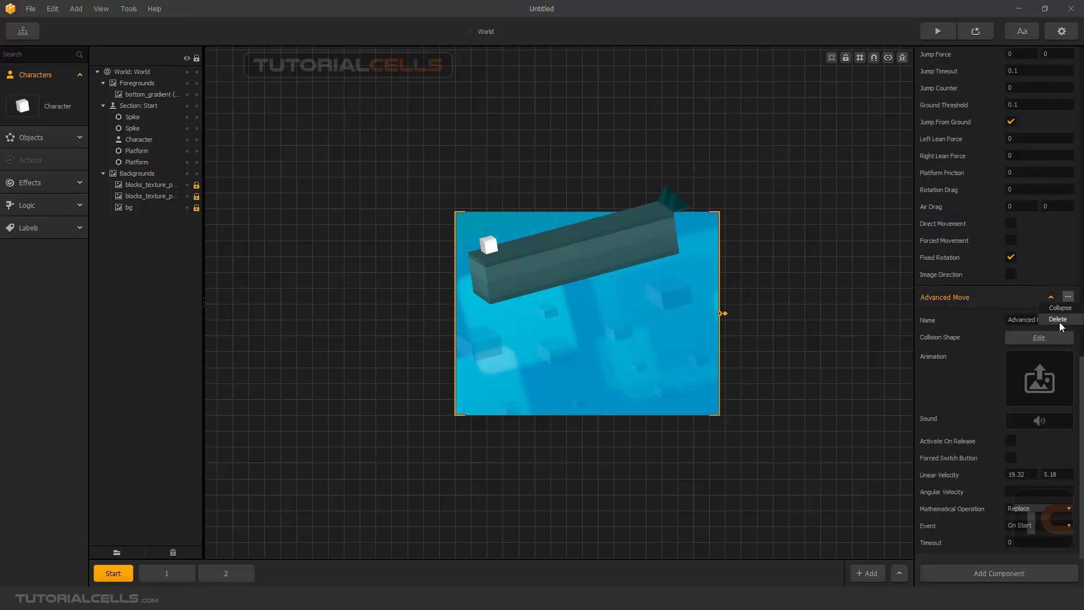
left_click(1058, 319)
- Delete both platforms and both spikes from the Start section and extend the section's end to a landscape width
left_click(634, 232)
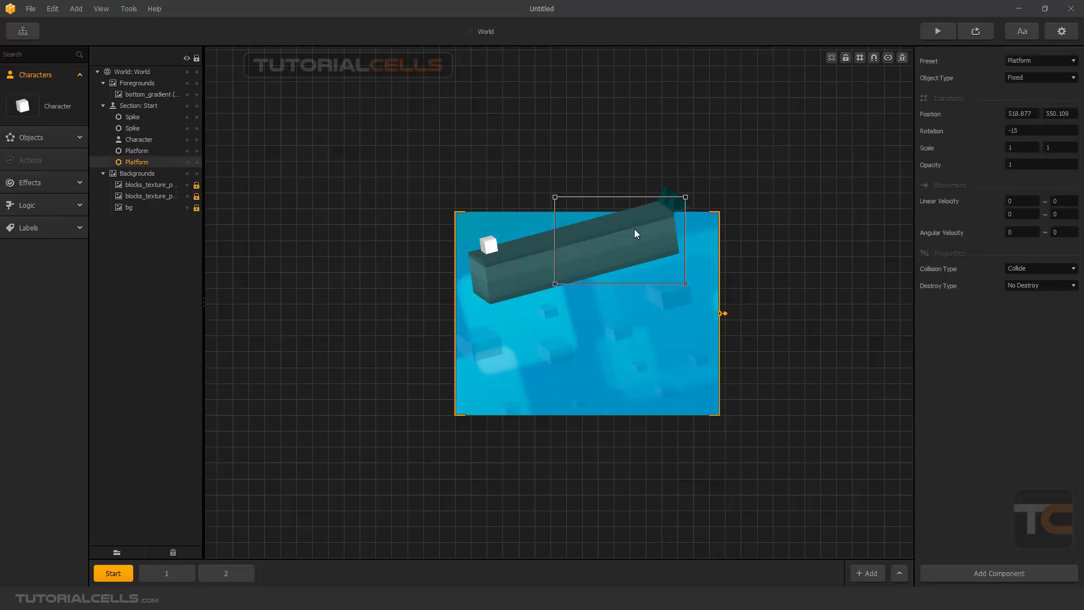
key("Delete")
left_click(673, 201)
key("Delete")
left_click(668, 202)
key("Delete")
left_click(574, 239)
key("Delete")
left_click(602, 300)
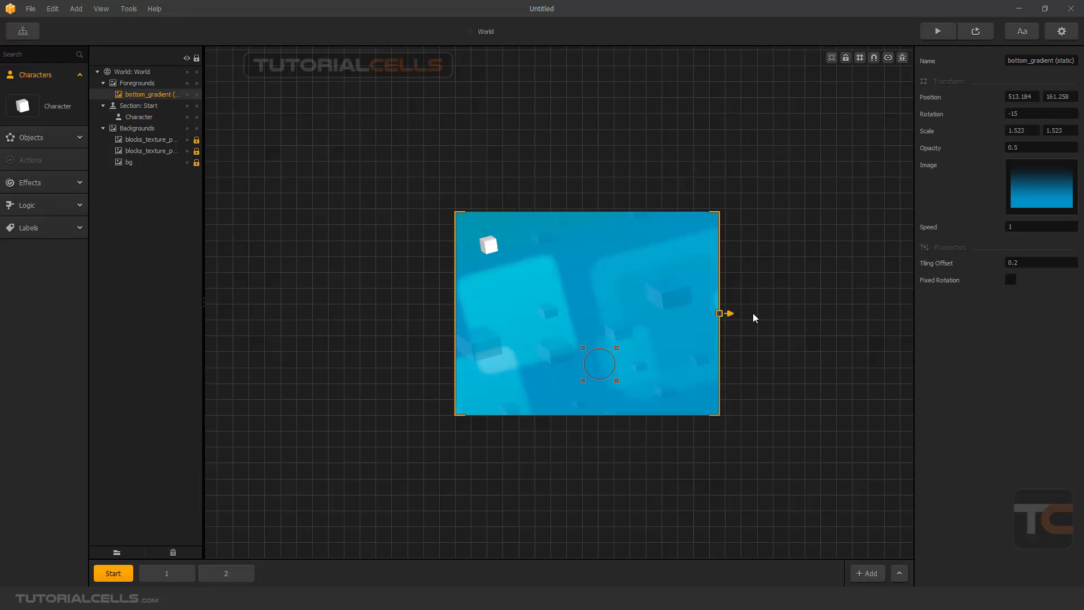
left_click_drag(720, 314, 770, 315)
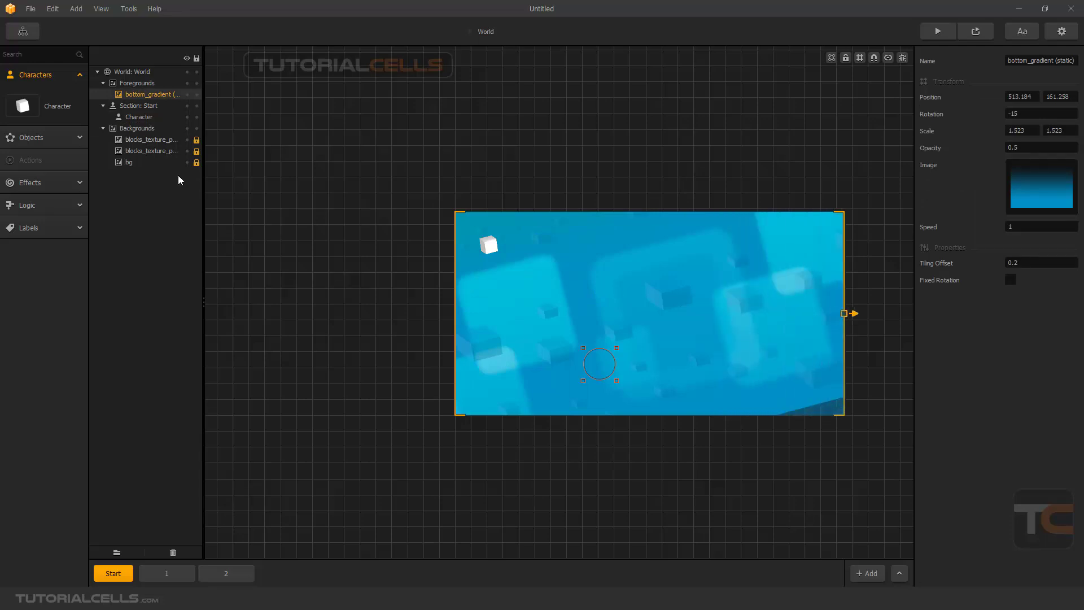
- Unlock and delete the bg image and the two blocks_texture images from the world's Backgrounds
left_click(139, 129)
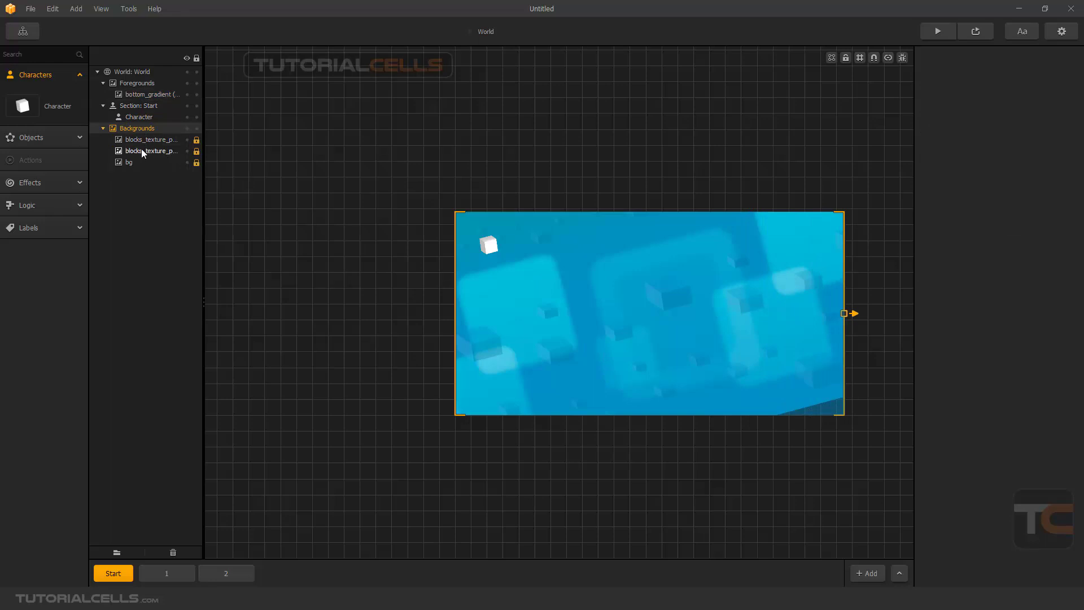
left_click(196, 151)
left_click(197, 139)
left_click(140, 162)
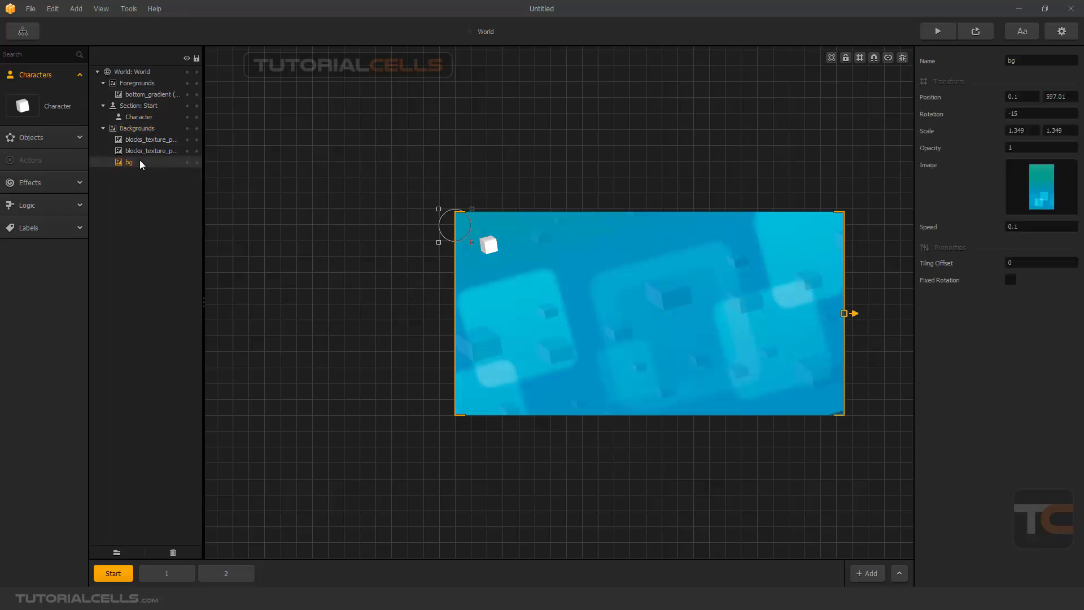
key("Delete")
left_click(140, 151)
key("Delete")
left_click(141, 140)
key("Delete")
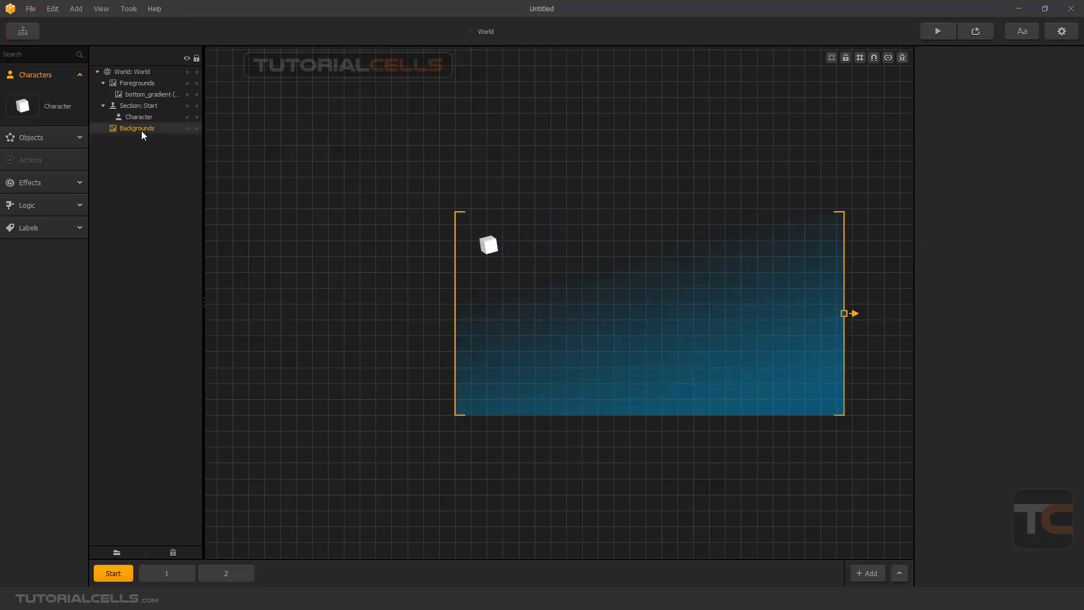
- Delete the bottom_gradient foreground image and the Character placed in the Start section
left_click(648, 304)
key("Delete")
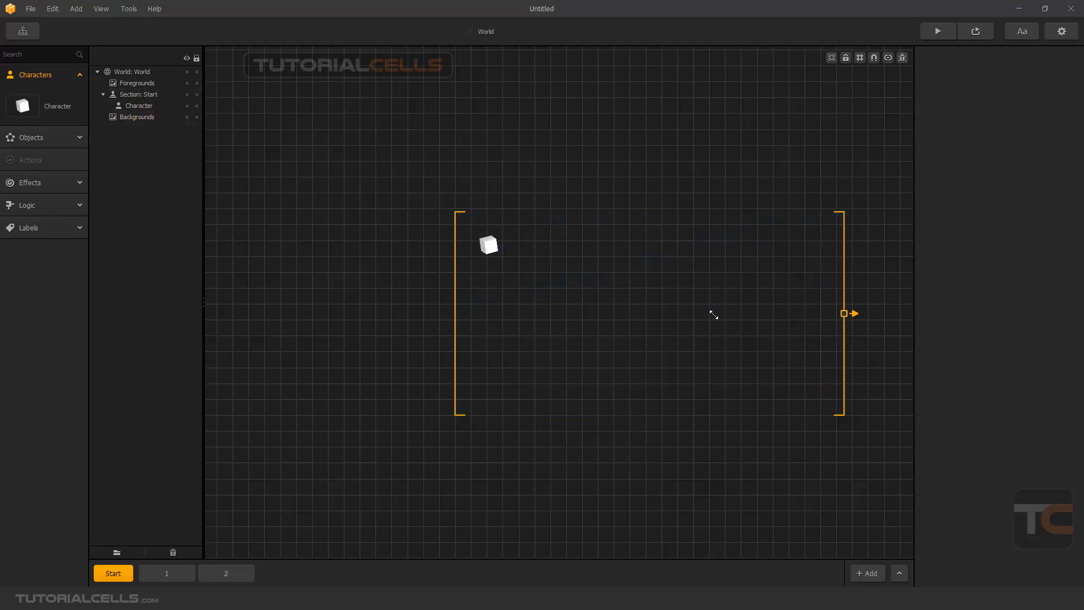
scroll(693, 310, "down", 2)
middle_click_drag(681, 308, 573, 290)
scroll(576, 289, "up", 3)
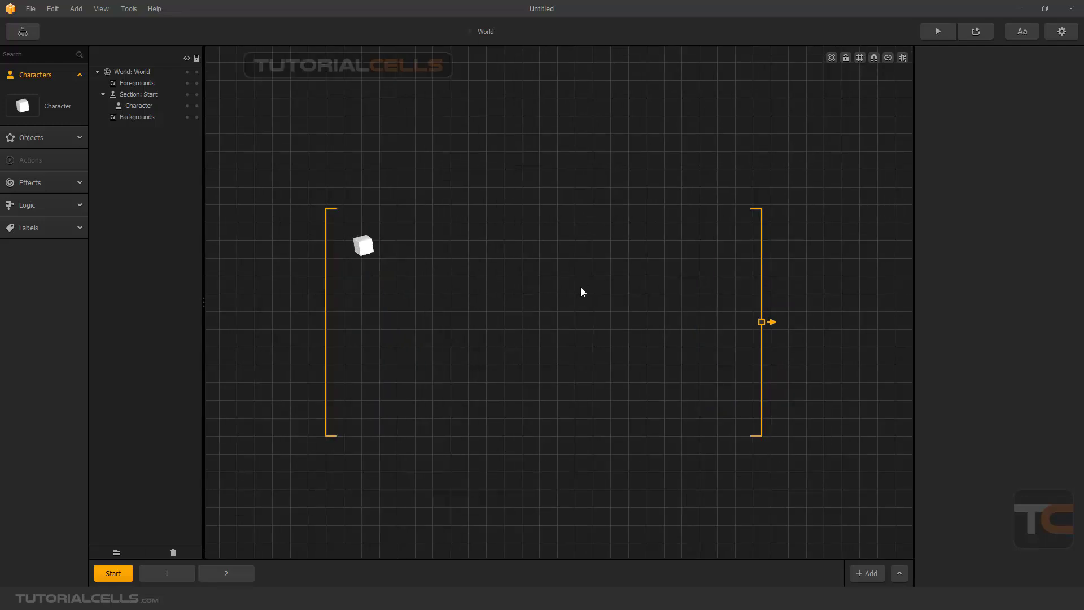
scroll(581, 291, "up", 1)
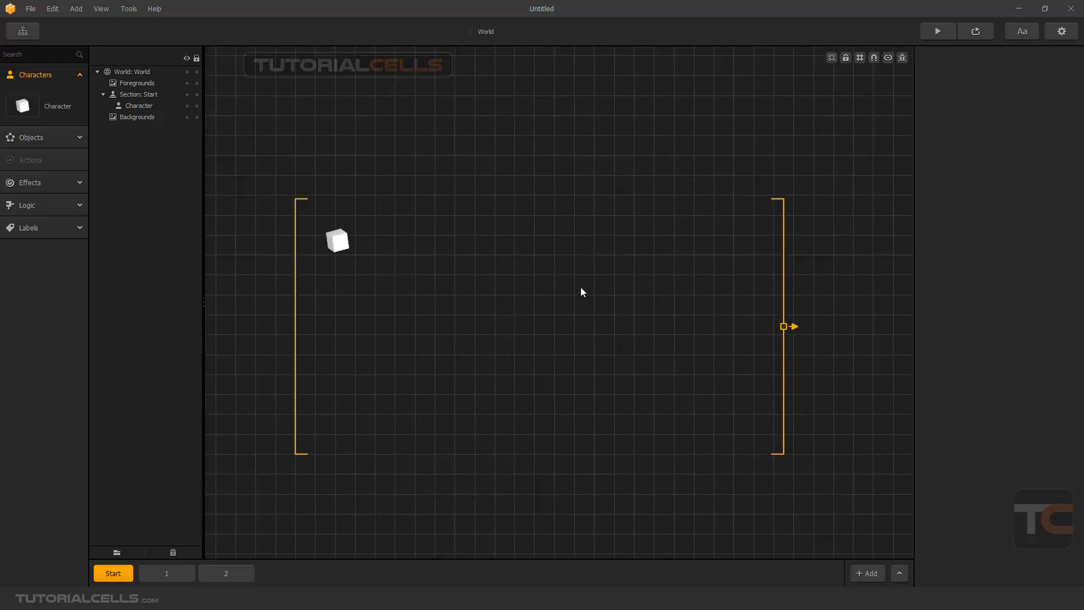
left_click(328, 243)
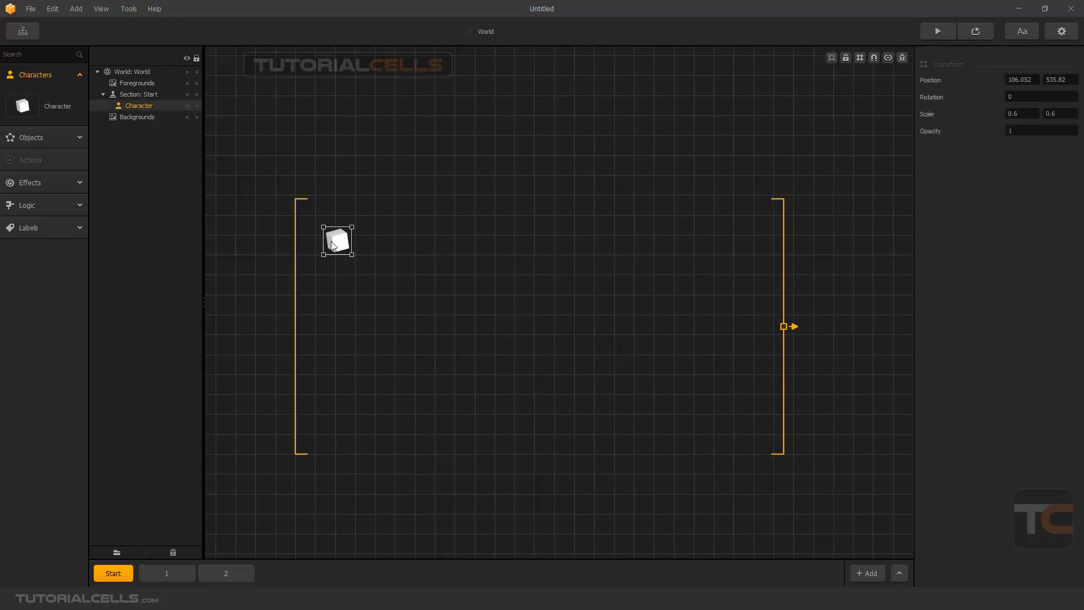
key("Delete")
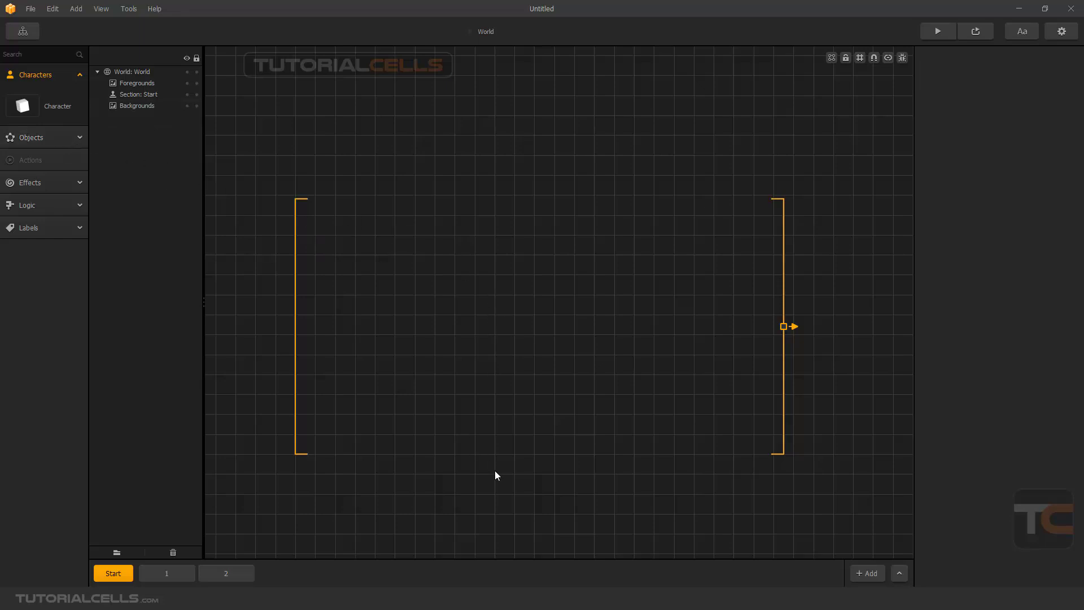
scroll(561, 373, "down", 1)
scroll(561, 372, "up", 1)
mouse_move(561, 373)
middle_mouse_down()
mouse_move(573, 354)
mouse_move(560, 360)
middle_mouse_up()
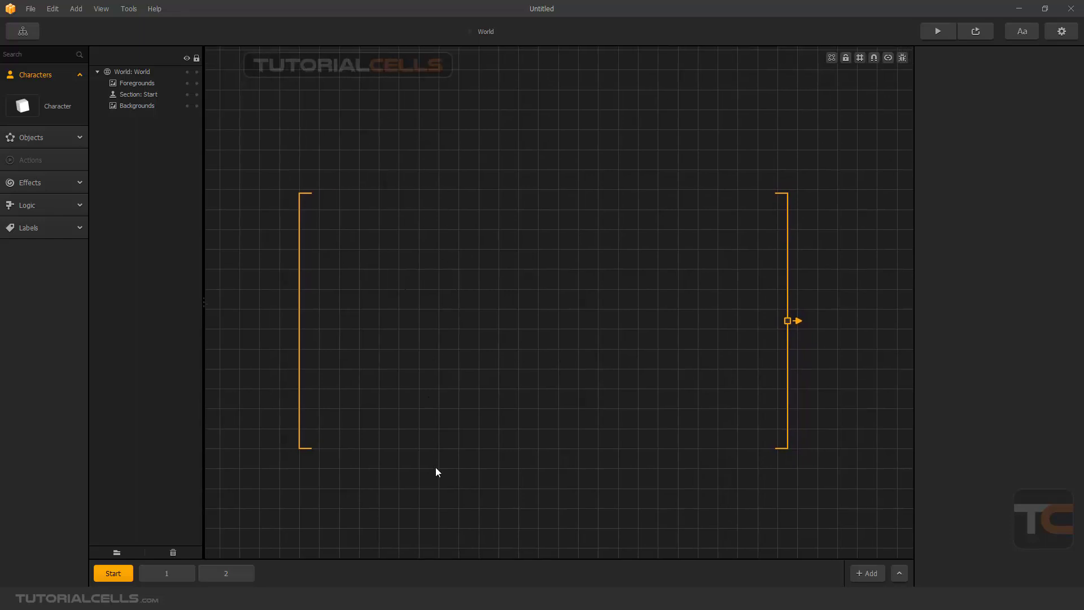
scroll(438, 465, "up", 1)
scroll(444, 457, "down", 2)
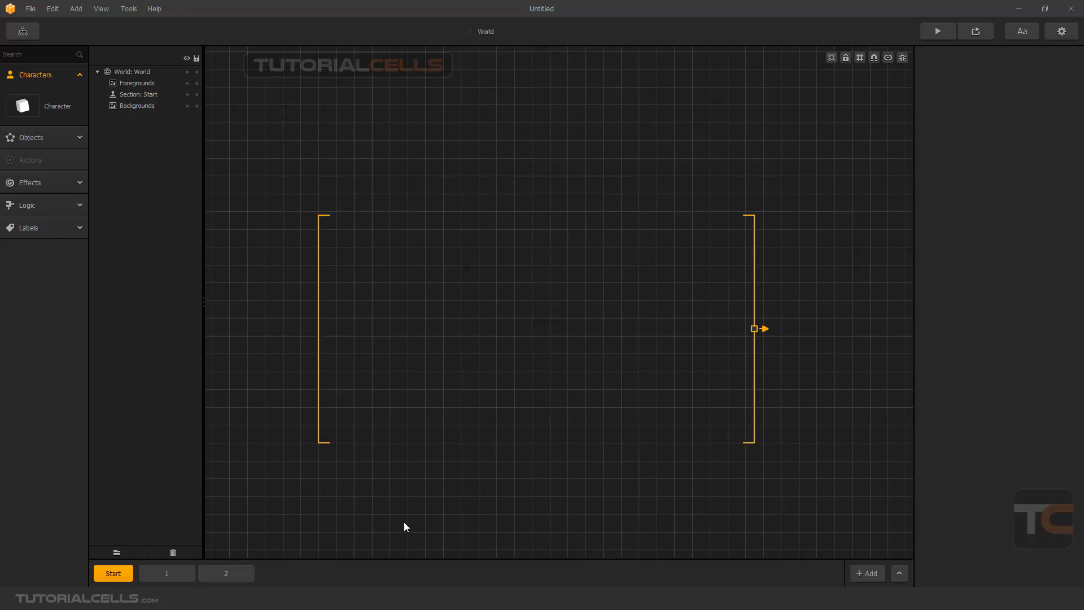
- Switch to the iso-projects-files folder and preview the blockHuge_E image
key("alt+Tab")
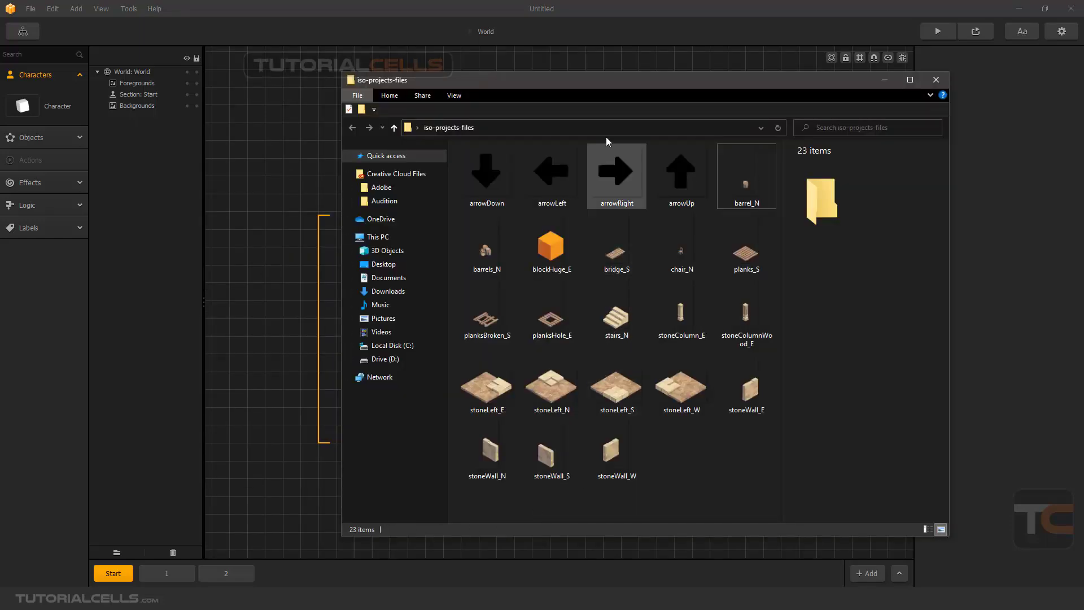
left_click_drag(612, 87, 633, 89)
left_click(591, 247)
double_click(560, 267)
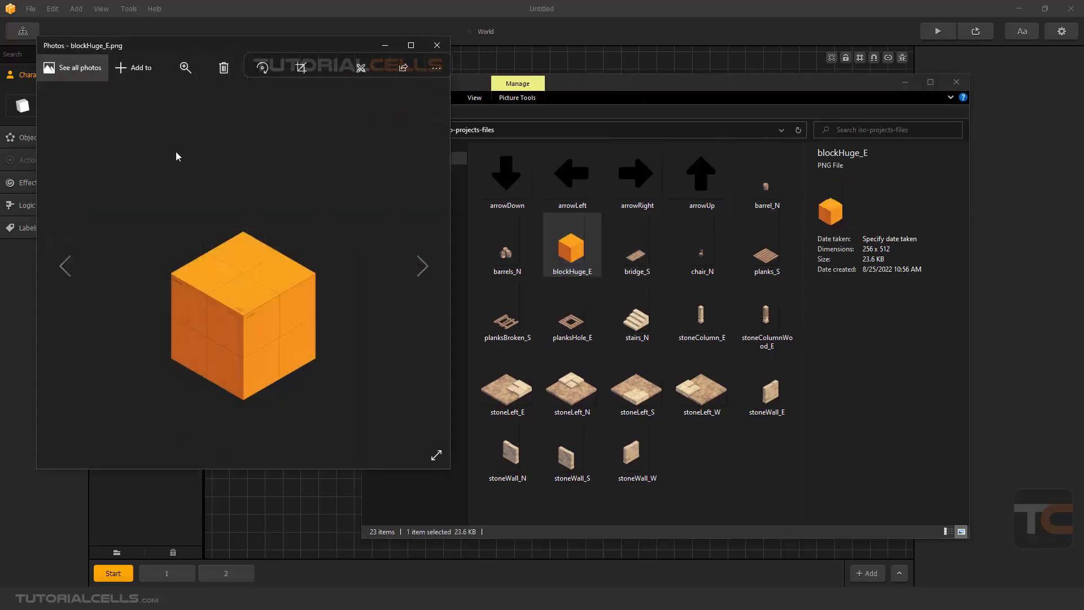
left_click_drag(221, 49, 257, 48)
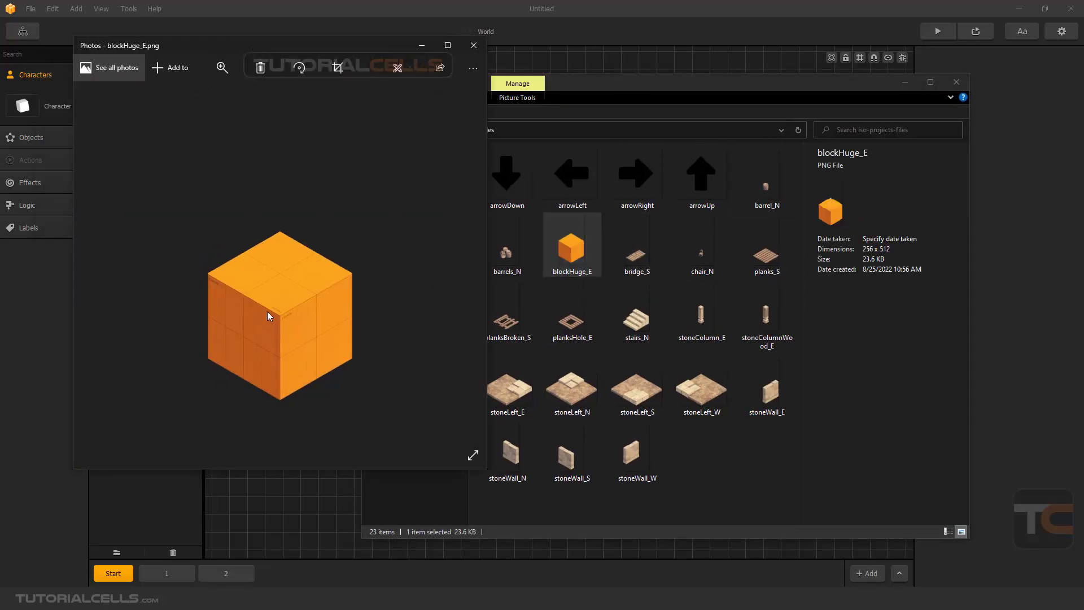
left_click(474, 45)
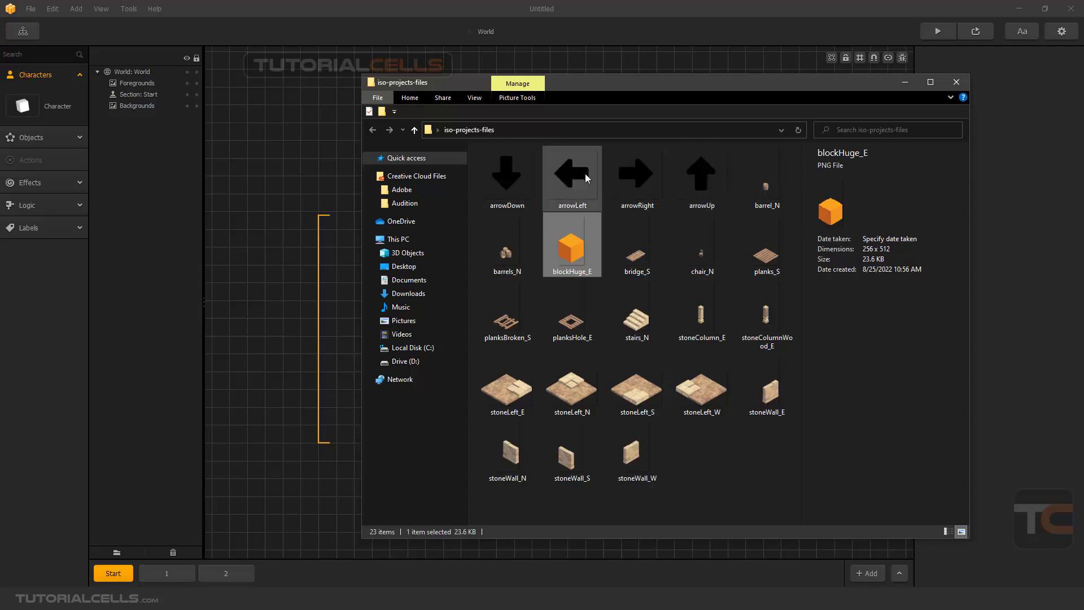
- Add the planks_S image from the iso-projects-files folder to the Start section of the world
left_click_drag(615, 82, 530, 91)
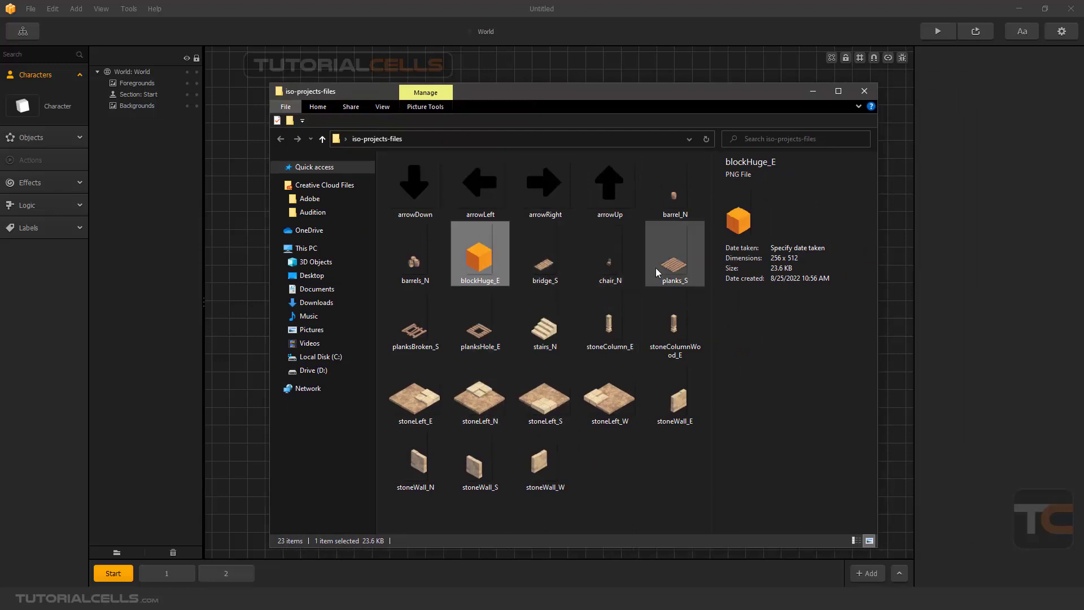
left_click_drag(635, 93, 898, 87)
left_click_drag(940, 251, 463, 290)
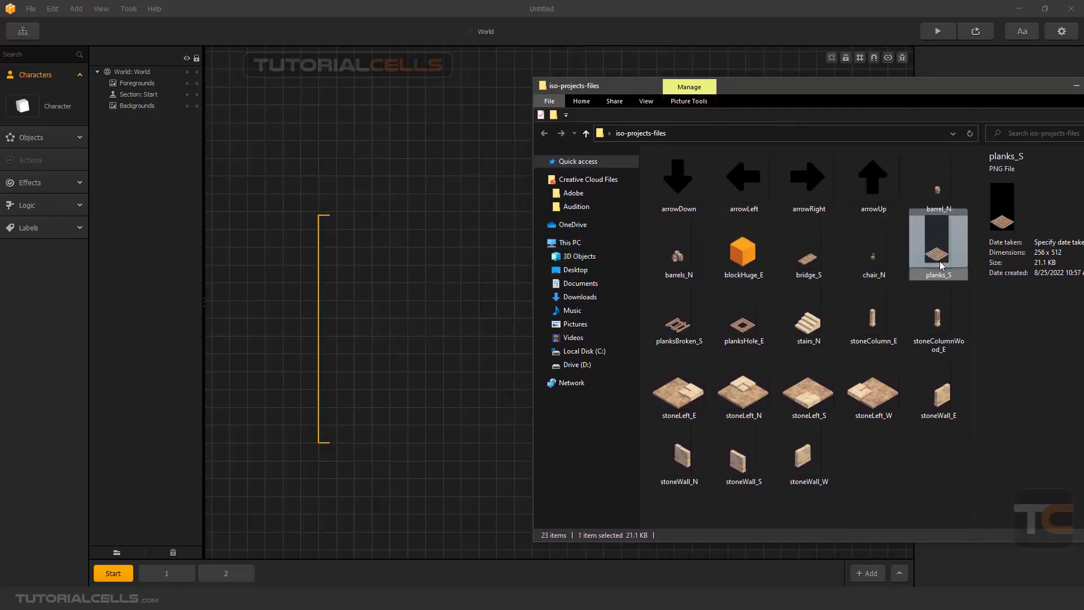
left_click_drag(902, 100, 216, 175)
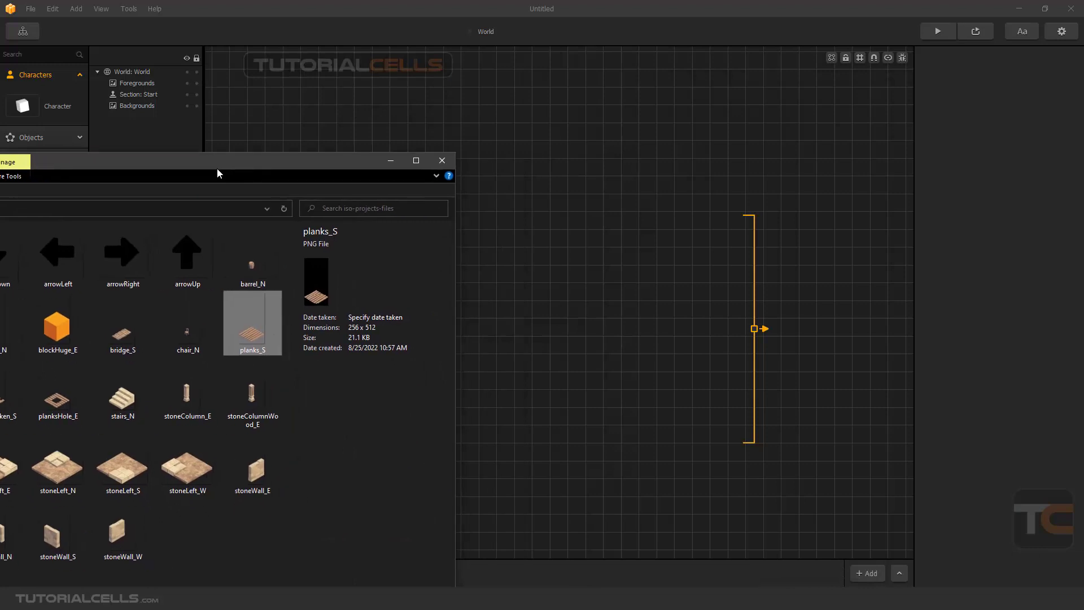
left_click_drag(266, 334, 680, 209)
left_click(390, 162)
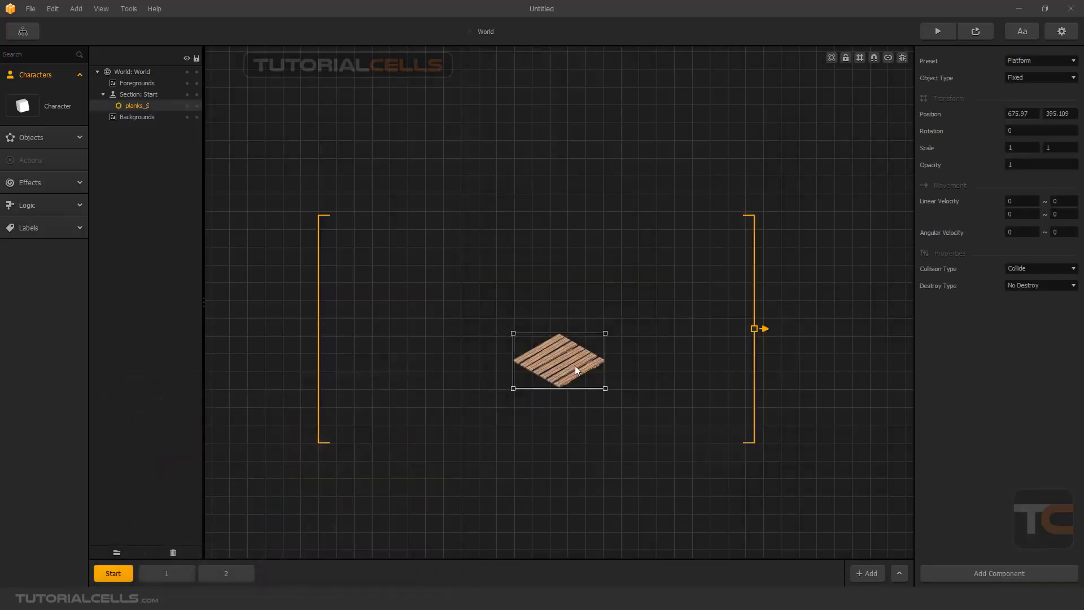
- Give the planks_S tile the Decoration preset, scale it to 0.55 and position it at about 330, 392
left_click_drag(575, 366, 574, 349)
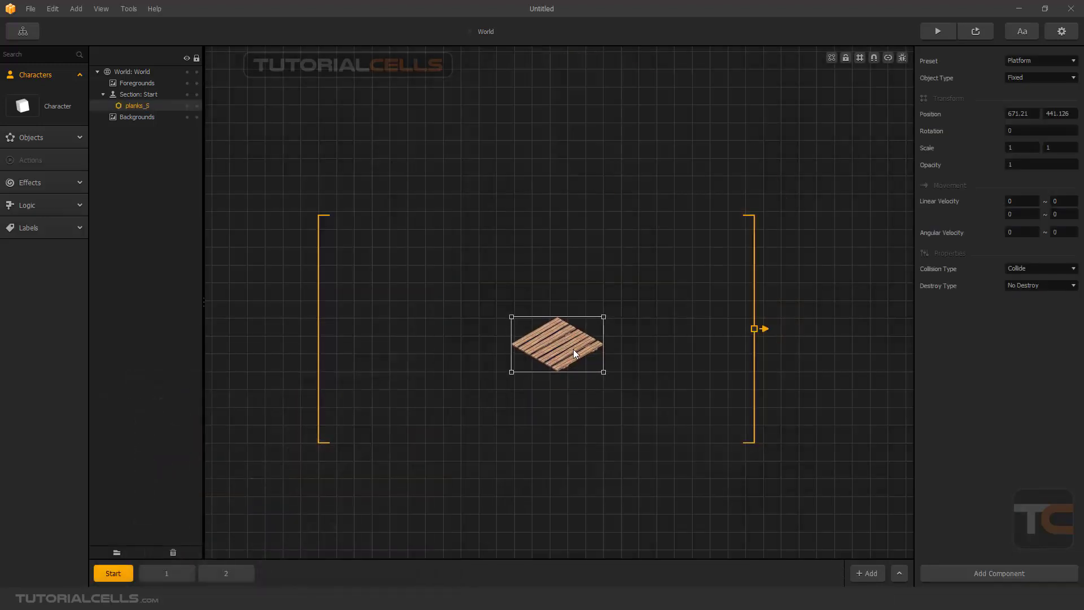
left_click(1032, 59)
left_click(1027, 130)
left_click_drag(602, 316, 435, 343)
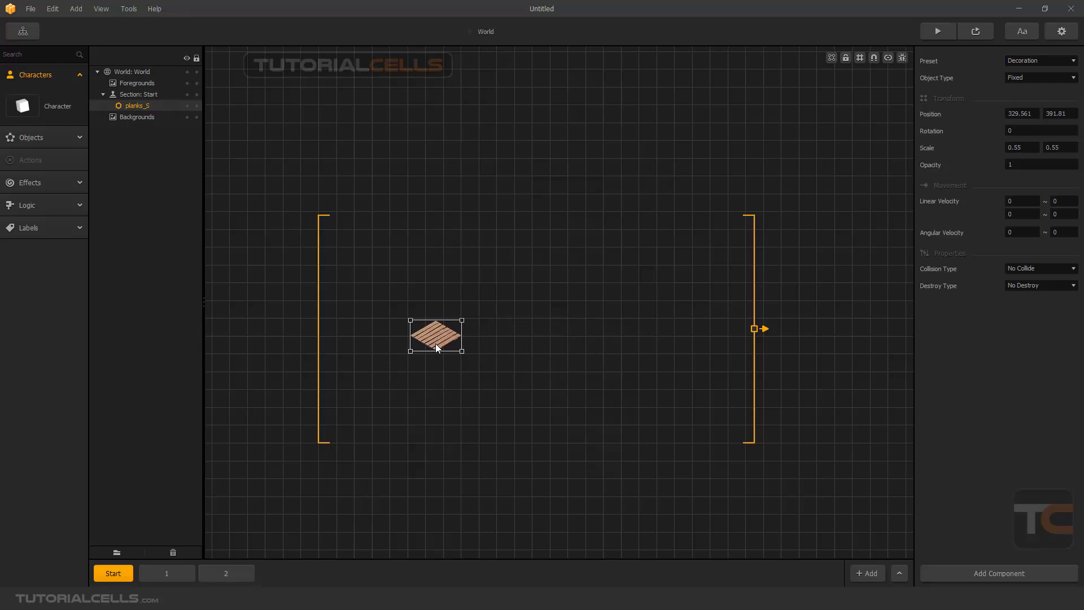
- Duplicate the planks_S tile five times to form a horizontal row of six tiles
key("ctrl+d")
key("ctrl+d")
key("ctrl+d")
key("ctrl+d")
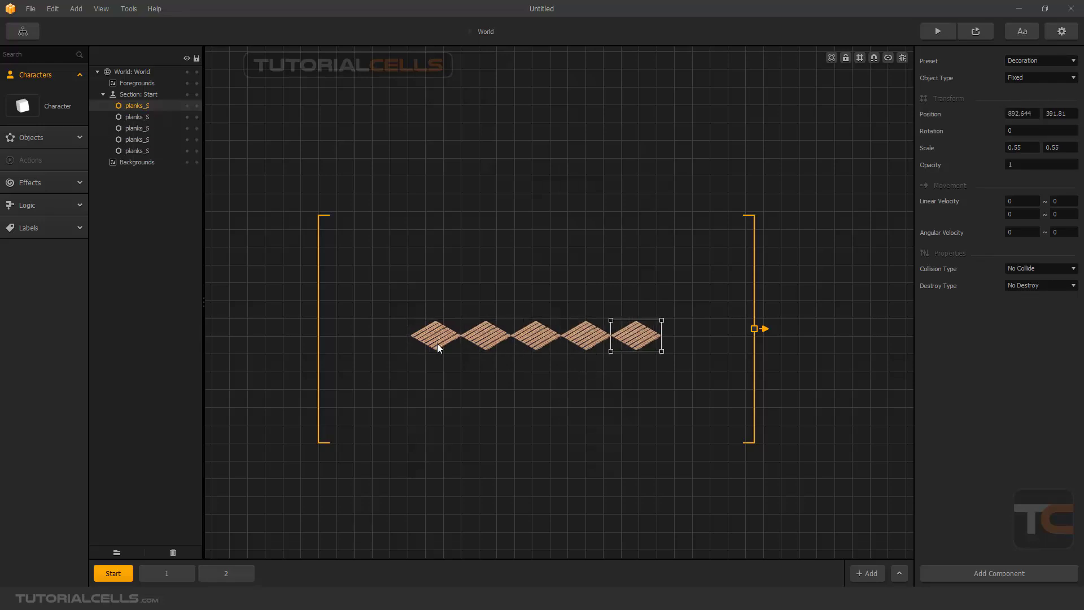
key("ctrl+d")
- Duplicate the second planks_S tile and fit the copy above the first two tiles at about 399, 434
left_click(443, 342)
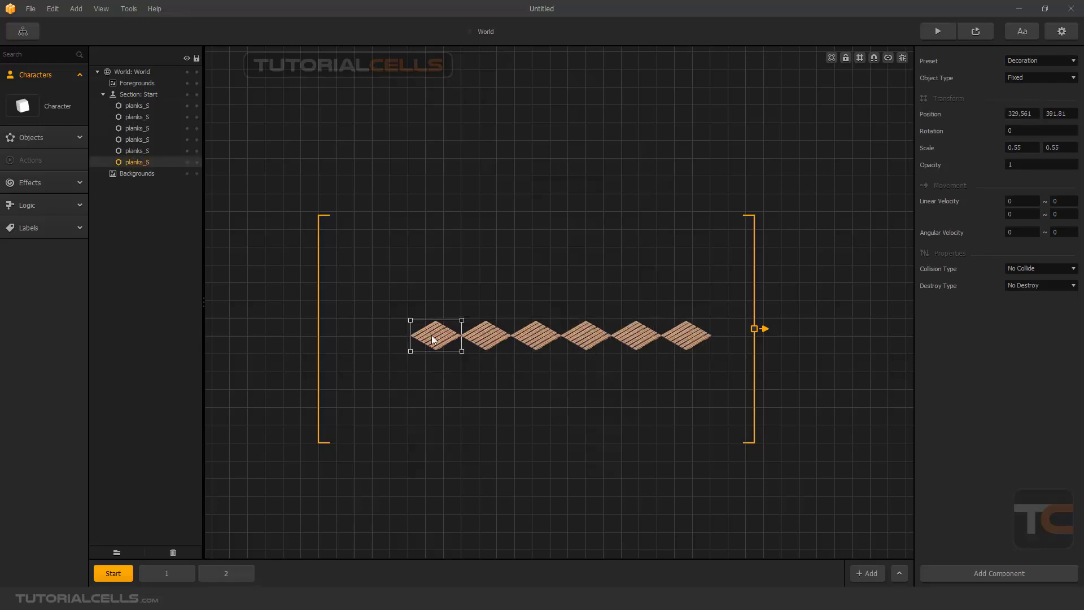
left_click(479, 341)
key("ctrl+d")
mouse_move(489, 314)
left_mouse_down()
mouse_move(463, 324)
mouse_move(470, 317)
left_mouse_up()
scroll(466, 324, "up", 5)
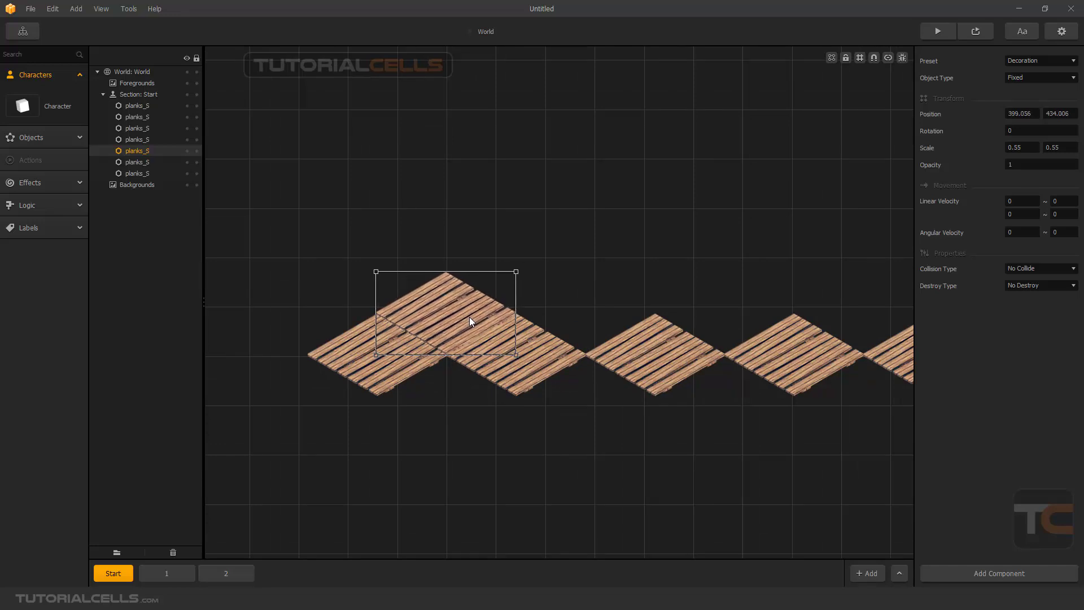
- Duplicate the offset planks_S tile five times to complete a second row of six interlocking tiles
scroll(469, 317, "down", 3)
key("ctrl+d")
key("ctrl+d")
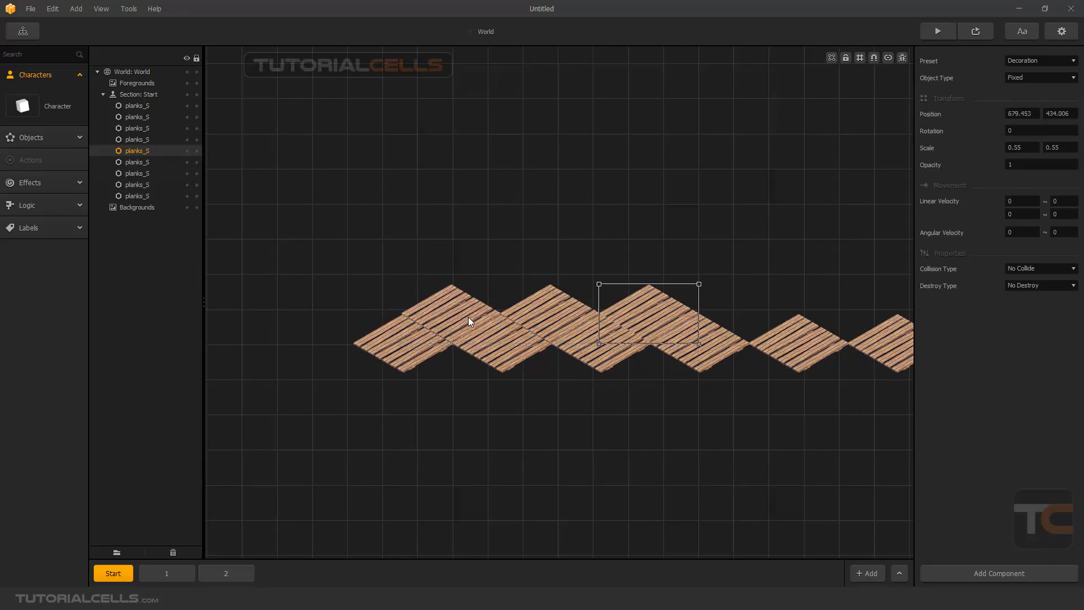
key("ctrl+d")
key("ctrl+d")
scroll(469, 317, "down", 2)
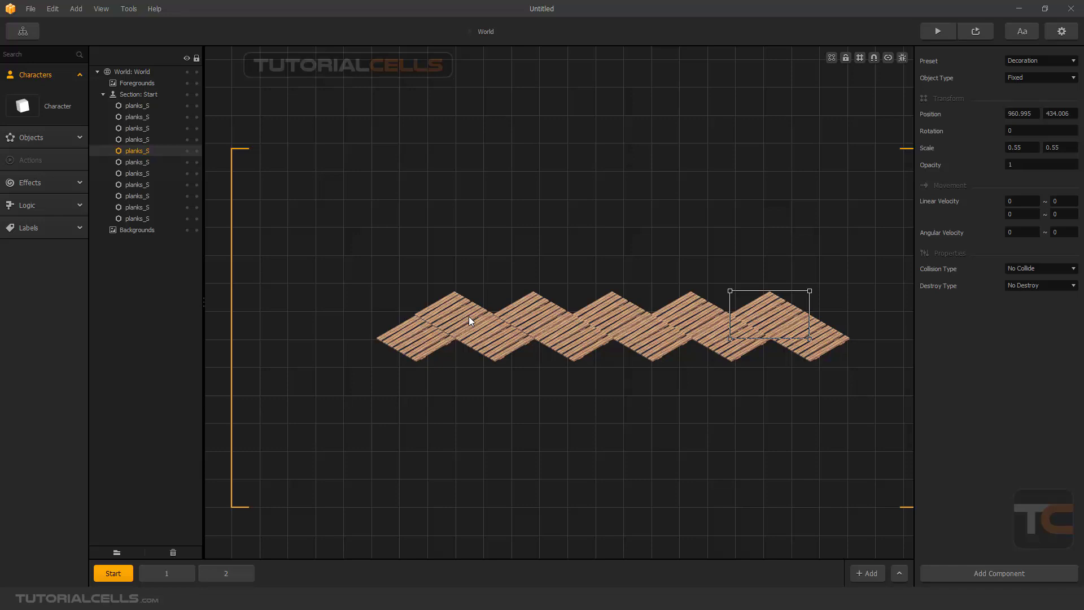
key("ctrl+d")
scroll(468, 316, "down", 2)
scroll(469, 308, "up", 1)
- Select the first planks_S tile of each row together with the second tile of the lower row
left_click(436, 332)
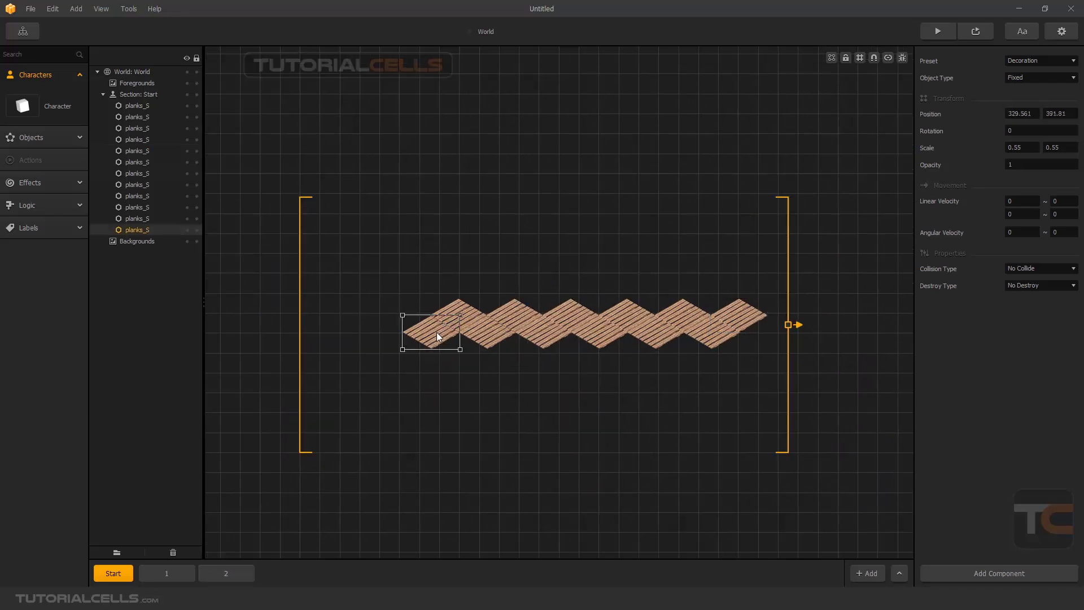
left_click(473, 312, "shift")
left_click(485, 333, "shift")
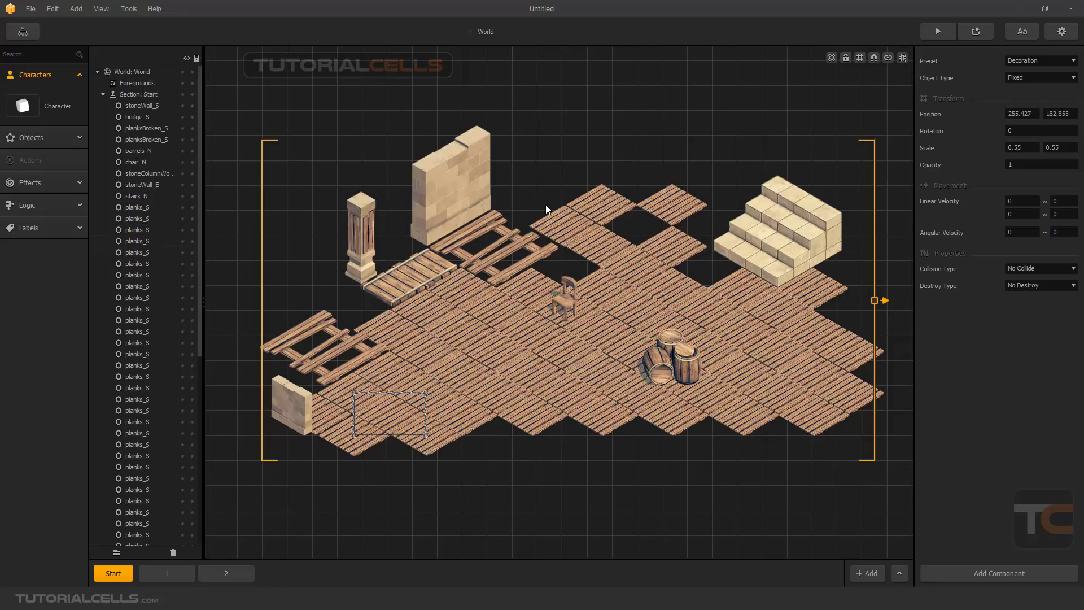
left_click(545, 209)
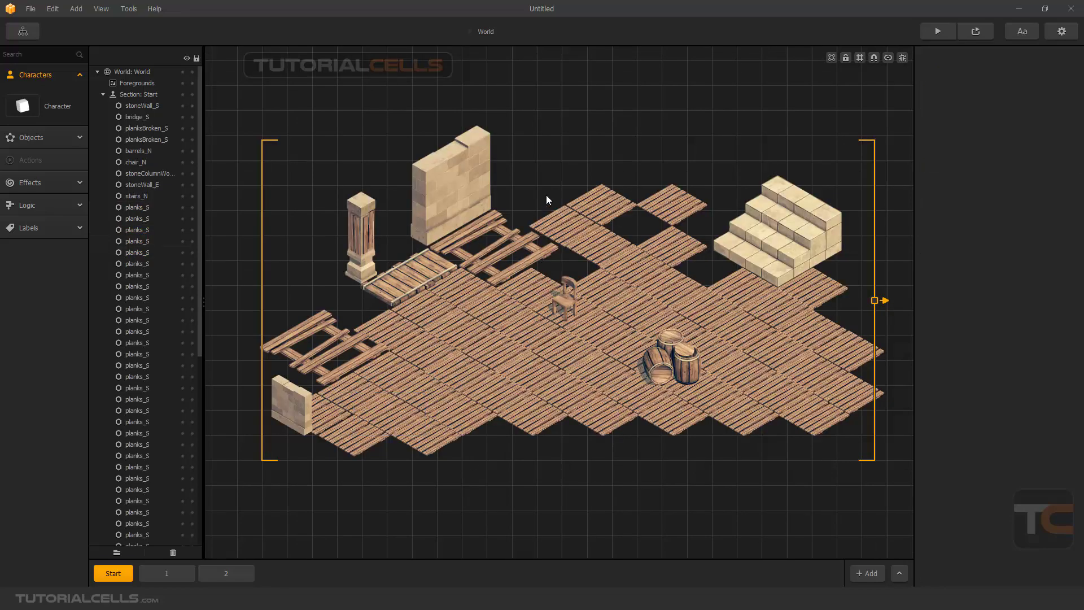
scroll(550, 220, "down", 3)
scroll(592, 248, "up", 3)
middle_click_drag(622, 260, 618, 276)
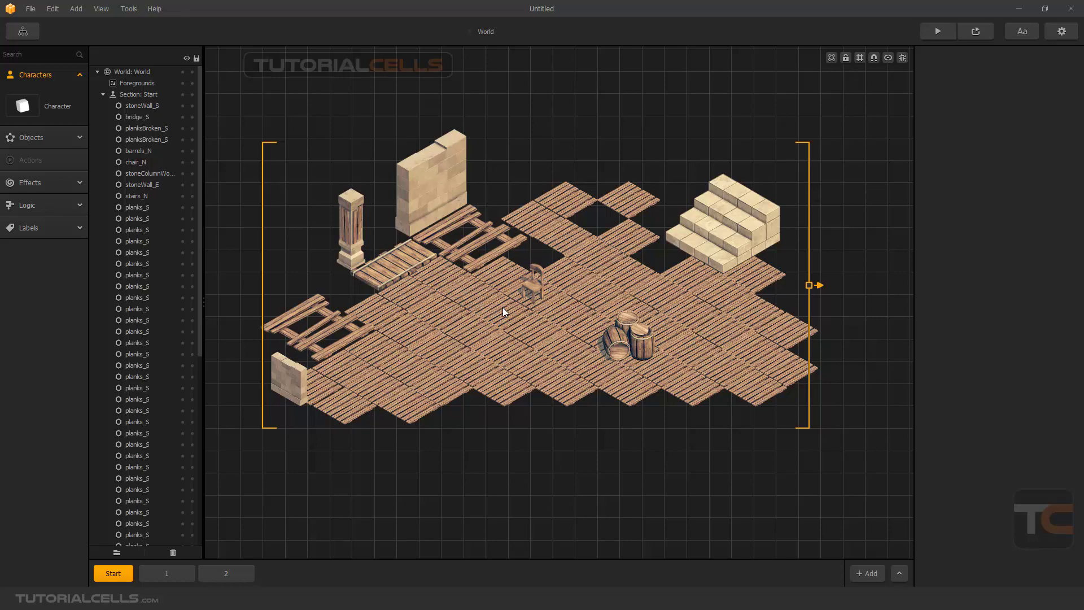
- Select all planks, walls, stairs and props in the Start section and set their preset to Decoration
scroll(502, 307, "down", 1)
left_click_drag(308, 154, 813, 462)
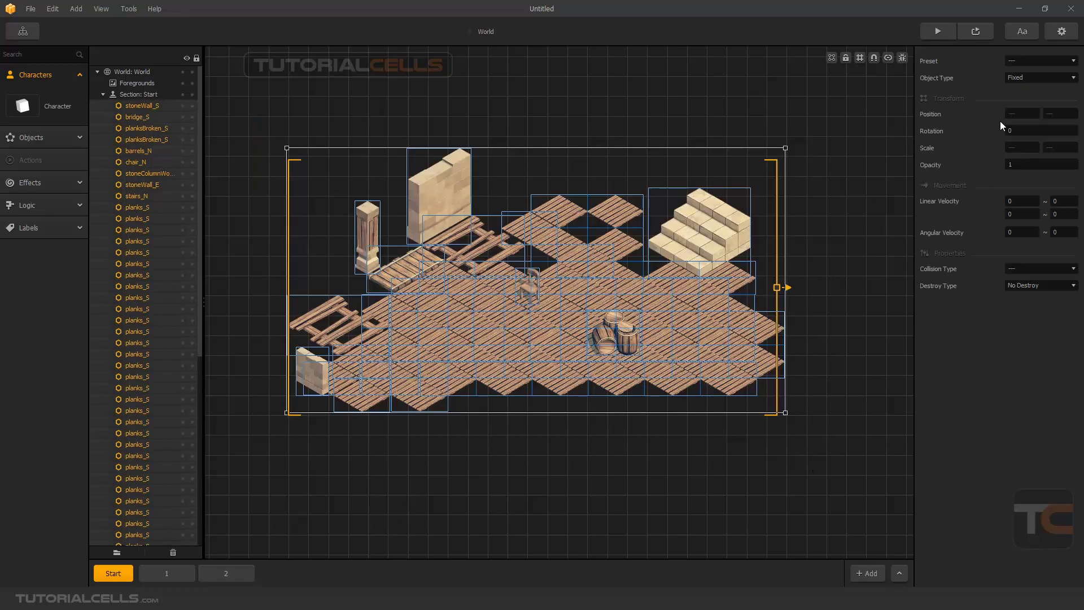
left_click(1049, 62)
left_click(1037, 130)
left_click(342, 472)
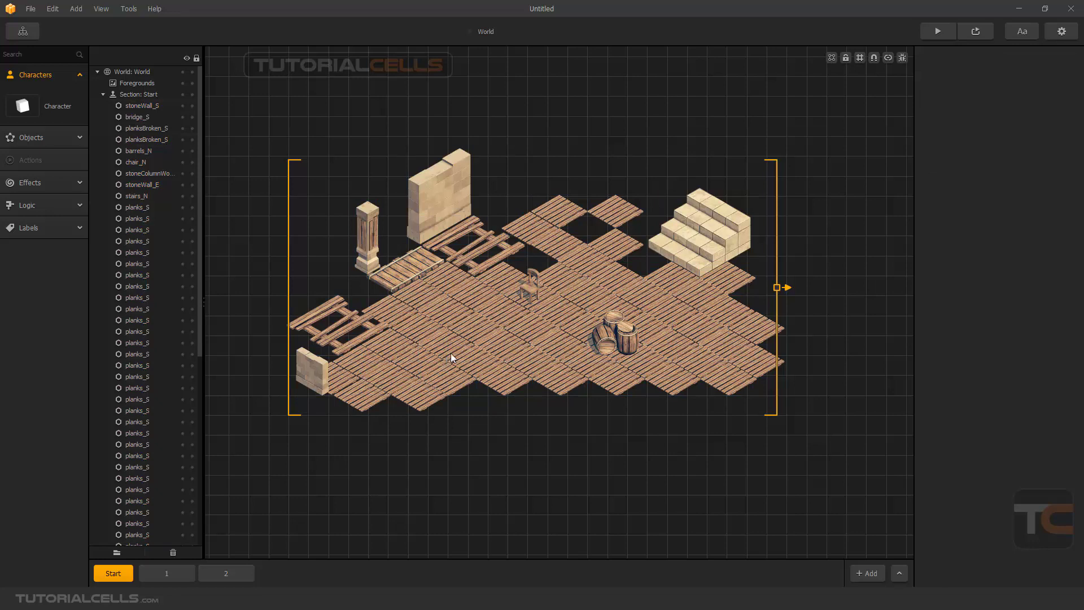
- Replace the Character asset's default animation image with blockHuge_E from the iso-projects-files folder
left_click(23, 106)
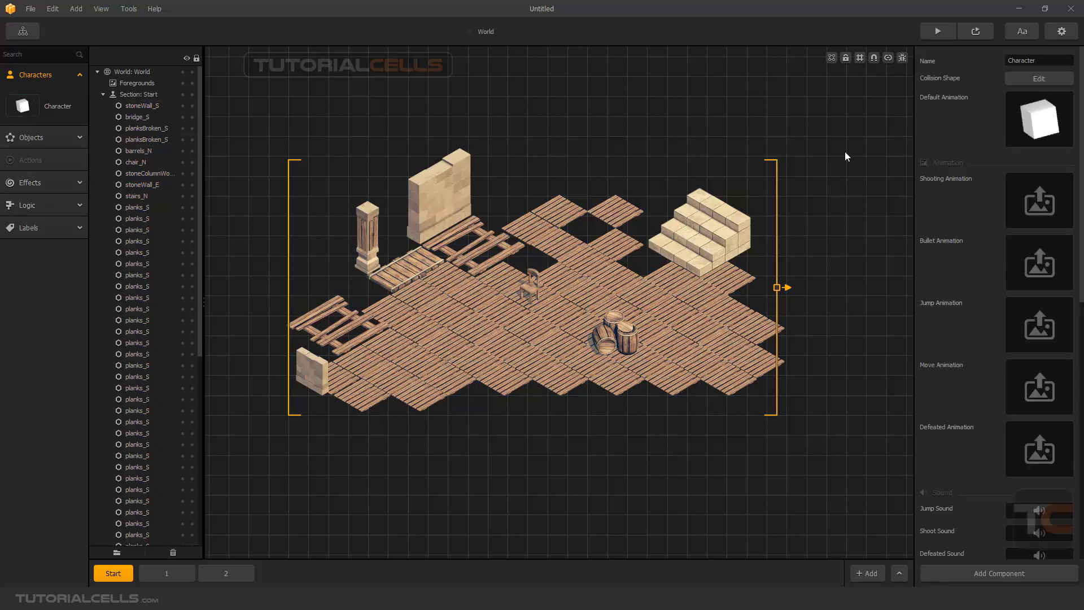
left_click(1064, 100)
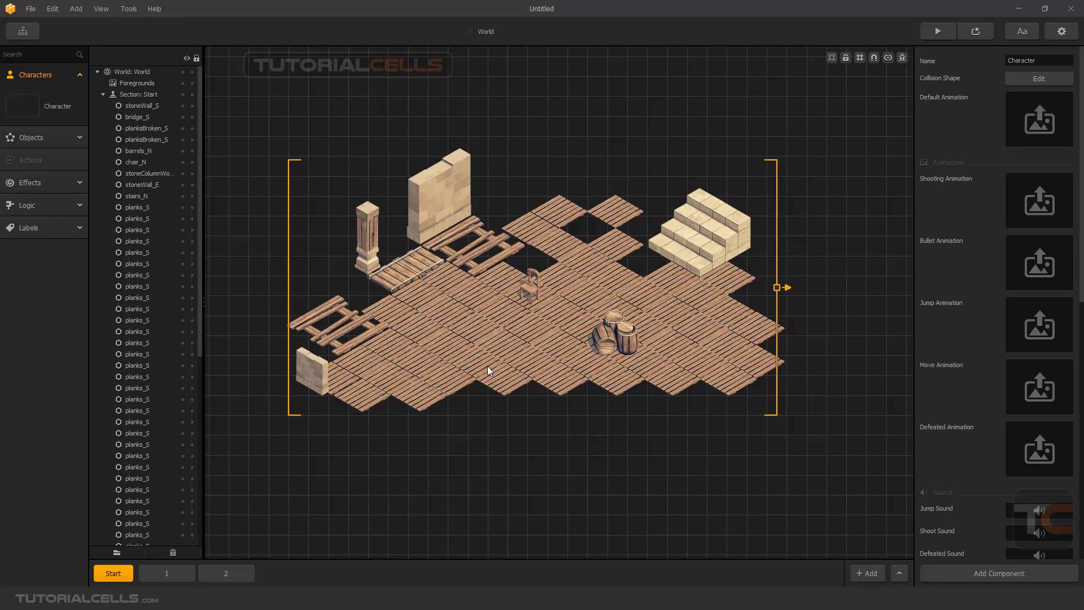
key("alt+Tab")
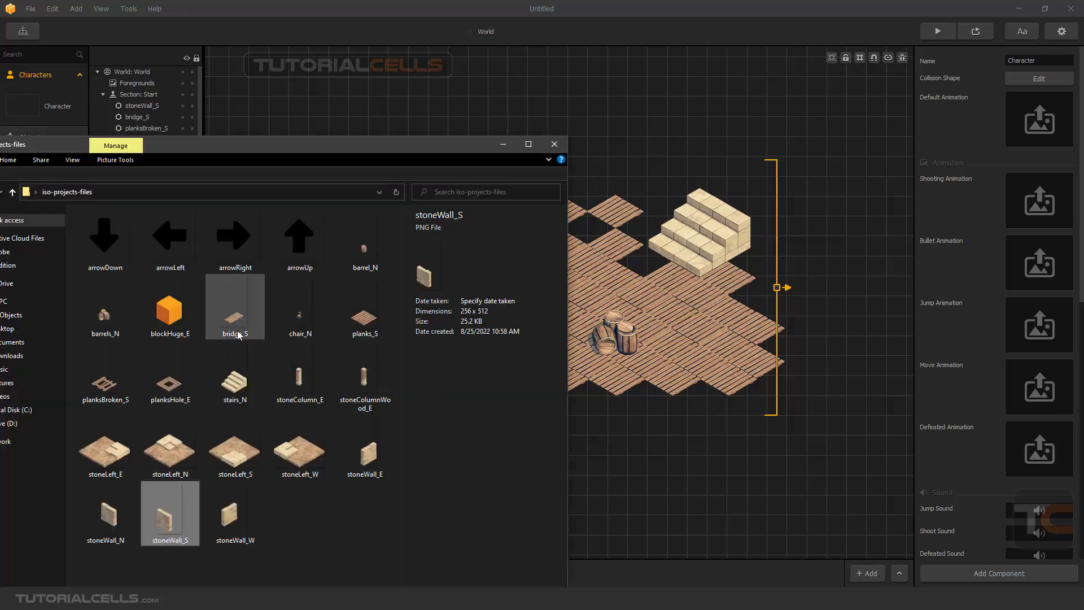
left_click(177, 318)
left_click_drag(176, 318, 1040, 119)
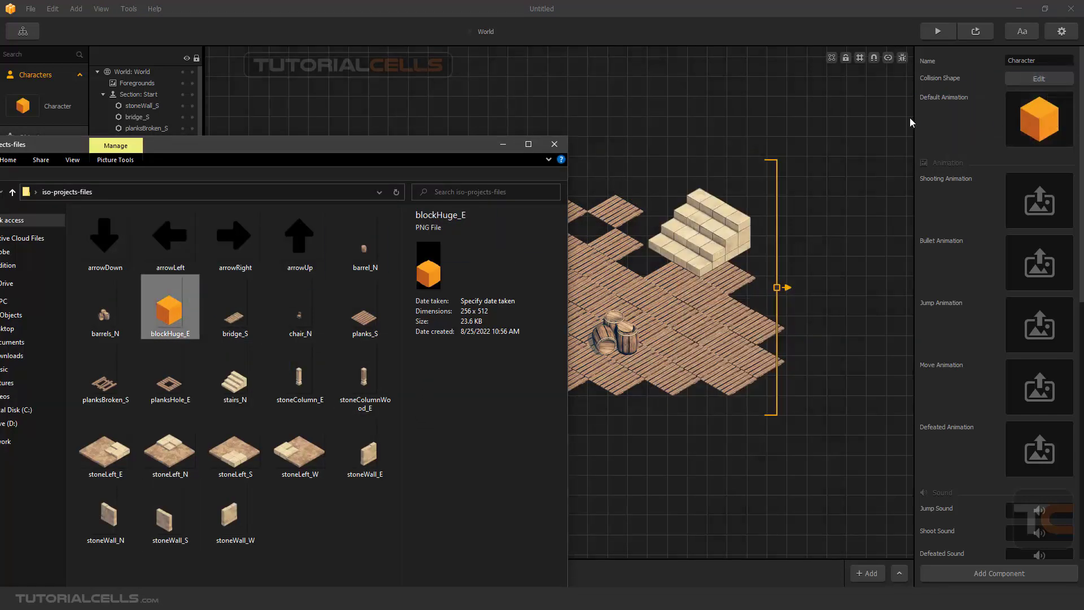
left_click(497, 147)
- Place the Character on the plank floor at about 292, 162, scaled down to about 0.322
left_click_drag(22, 106, 416, 346)
left_click_drag(469, 319, 394, 365)
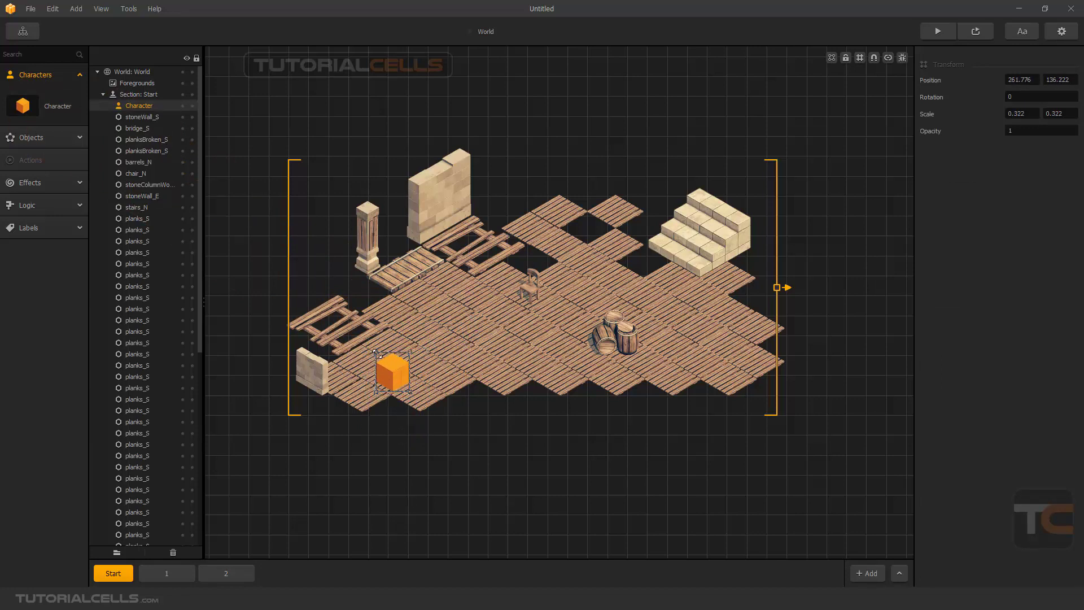
left_click_drag(397, 370, 399, 321)
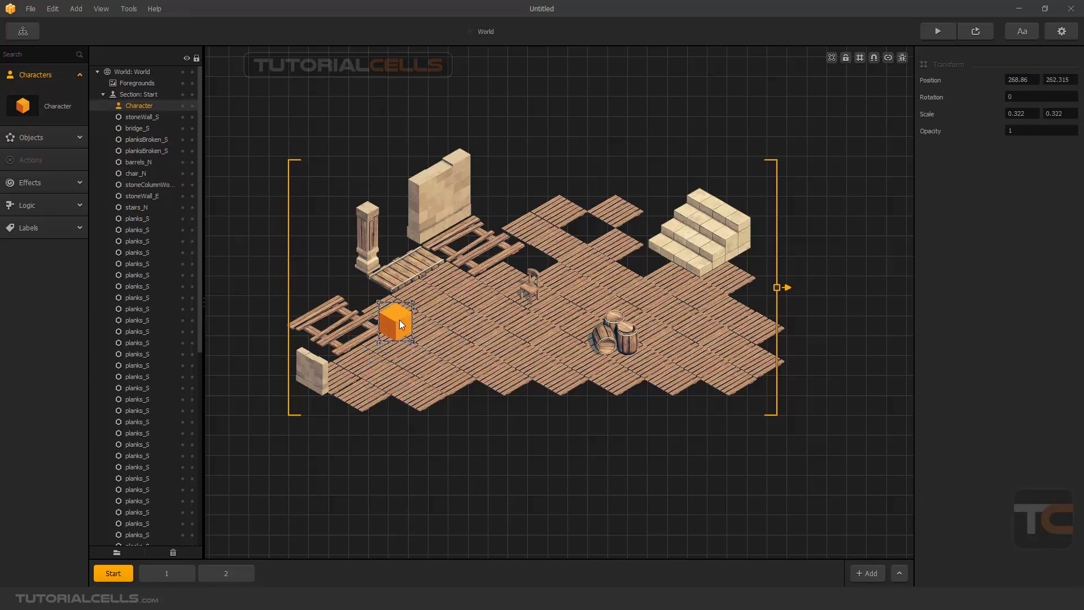
mouse_move(408, 376)
left_mouse_down()
mouse_move(414, 310)
mouse_move(537, 363)
mouse_move(432, 265)
mouse_move(388, 372)
mouse_move(466, 347)
mouse_move(412, 354)
mouse_move(407, 420)
mouse_move(419, 341)
mouse_move(401, 358)
mouse_move(411, 361)
left_mouse_up()
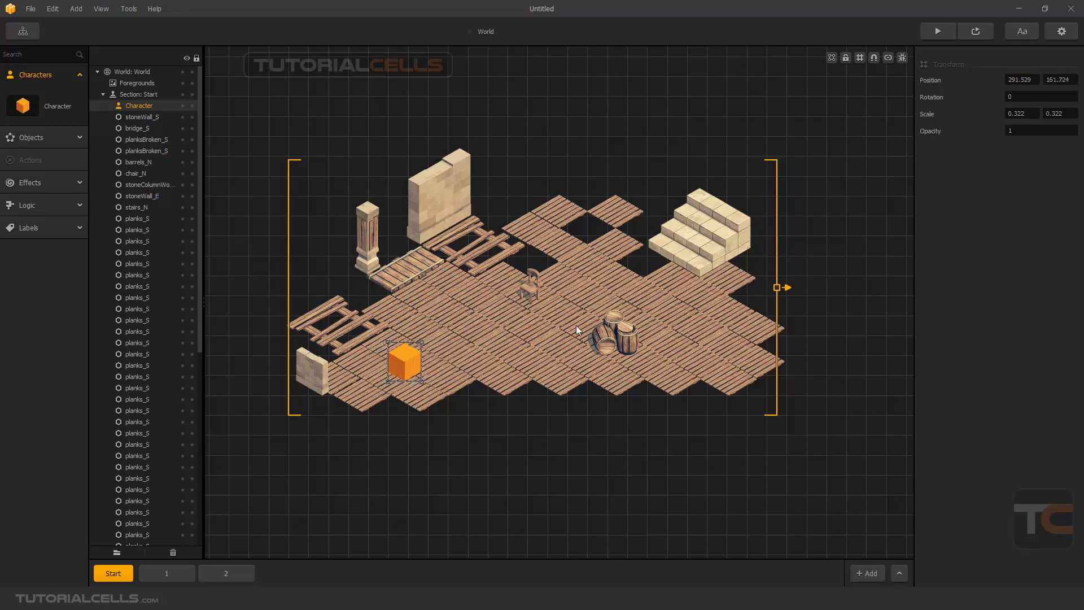
- Fit the Character asset's polygon collision shape to the cube by placing its points on the top, right and bottom corners of the outline
left_click(67, 108)
left_click(1018, 78)
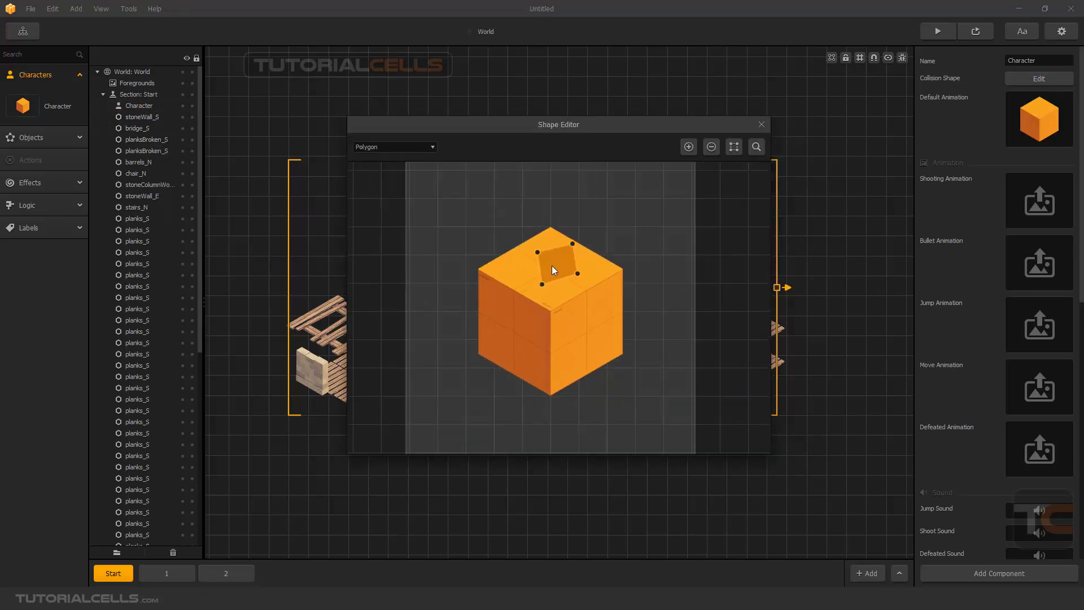
left_click_drag(573, 244, 553, 232)
left_click_drag(578, 276, 624, 271)
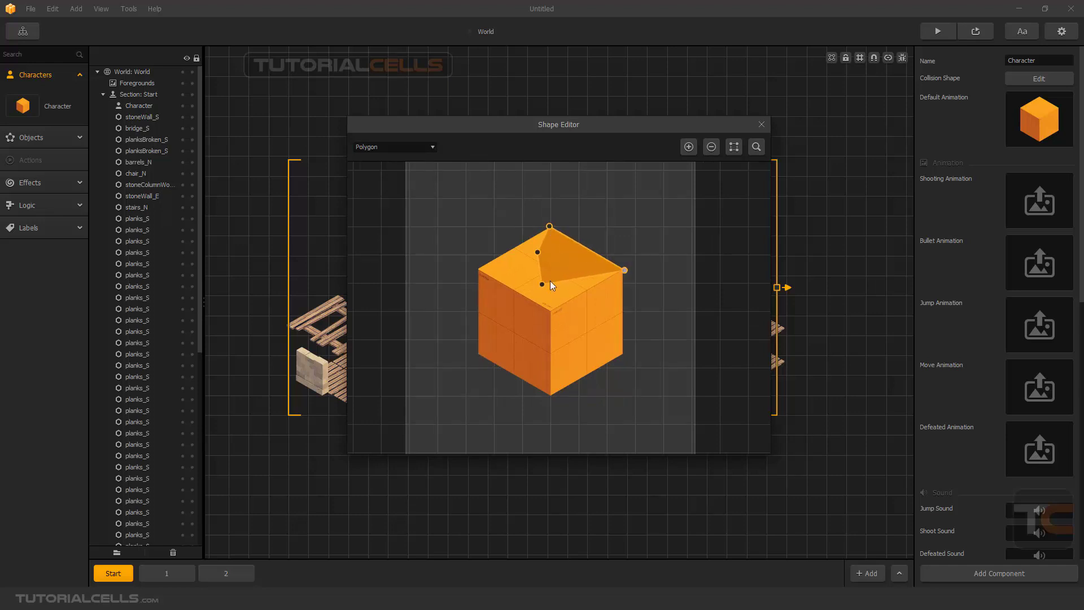
left_click_drag(541, 283, 622, 355)
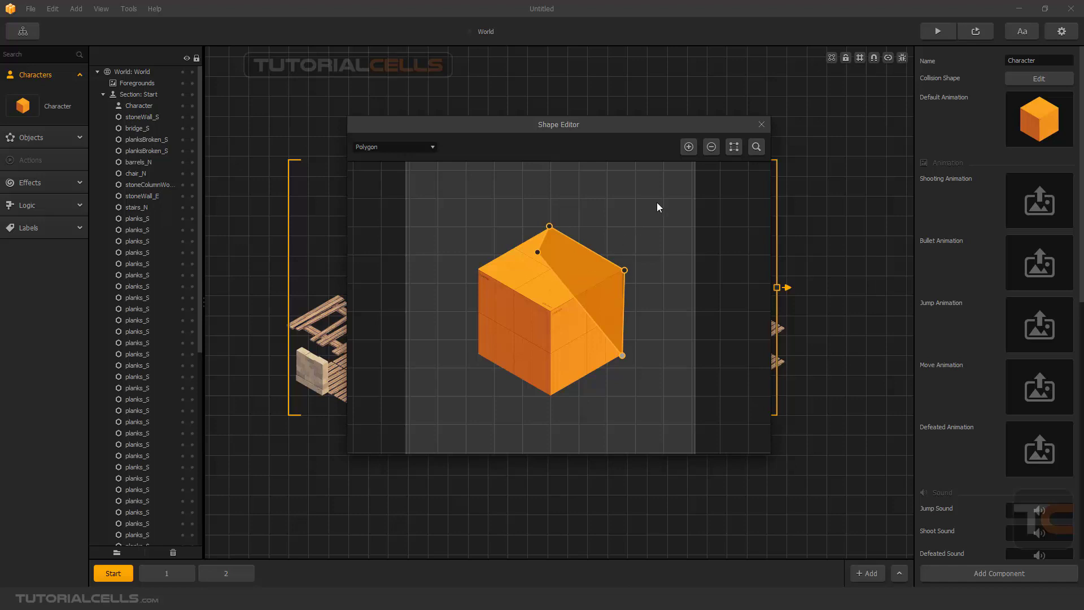
left_click_drag(623, 355, 620, 354)
left_click_drag(579, 301, 556, 379)
left_click_drag(551, 401, 550, 395)
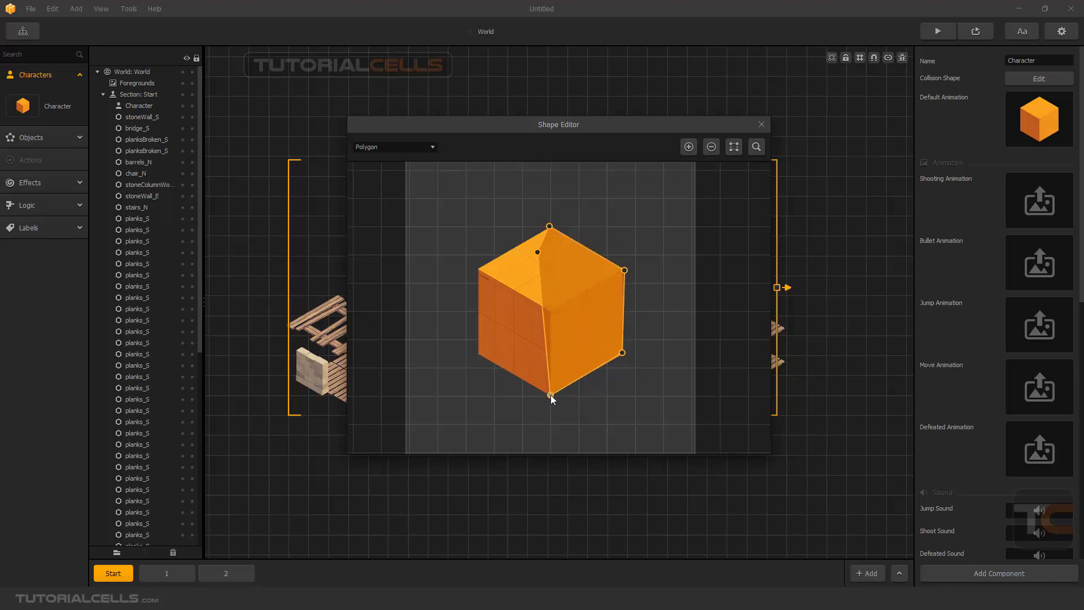
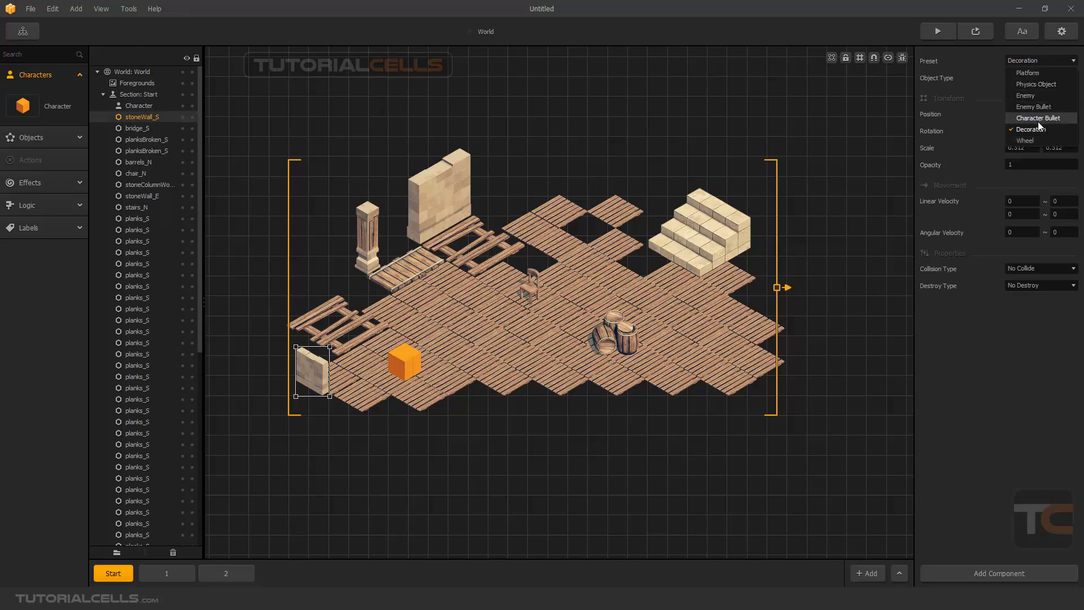
- Set the preset of both stone walls, stoneWall_S and stoneWall_E, to Platform
left_click(1035, 74)
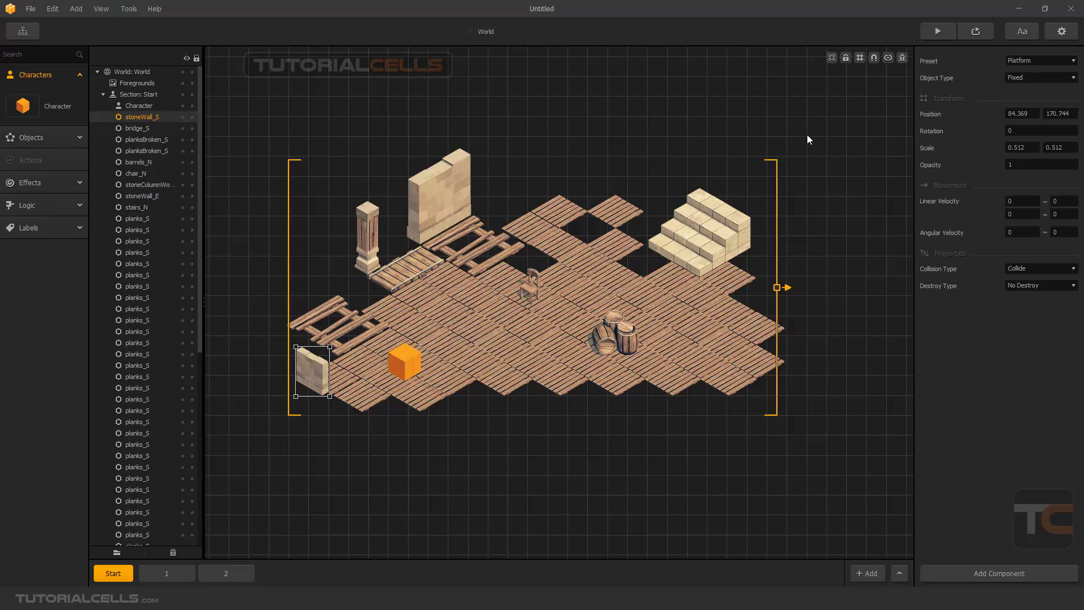
left_click(444, 213)
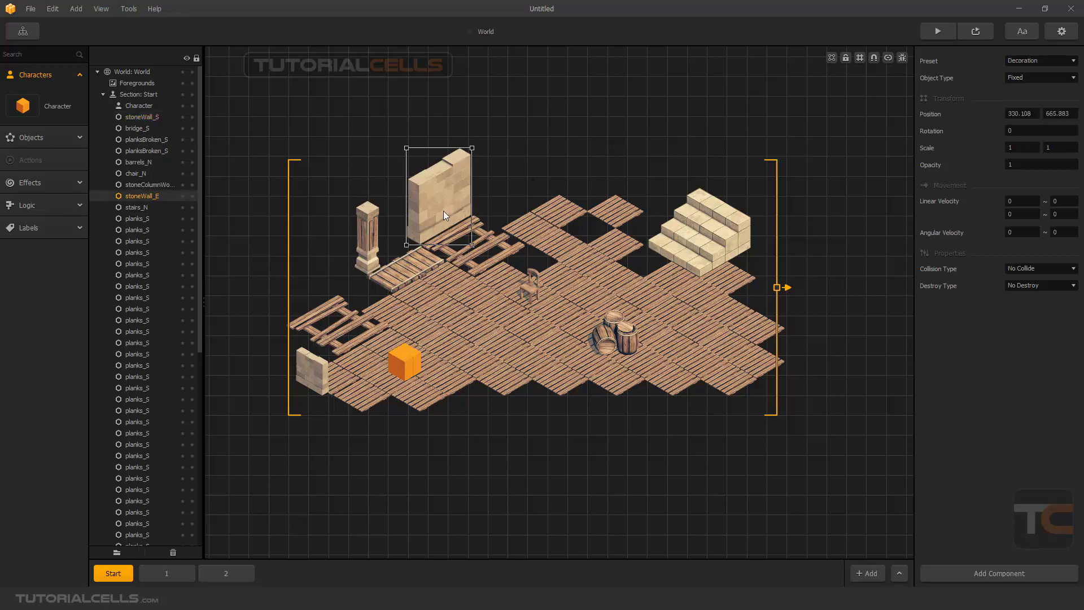
left_click(1039, 61)
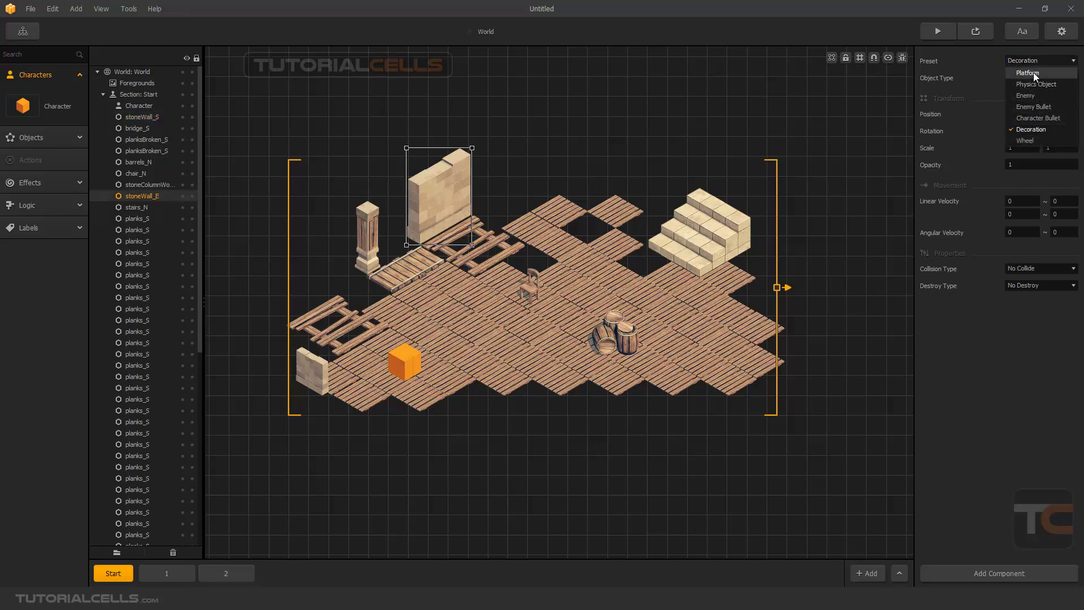
left_click(1036, 74)
- Examine the collision shape of the stoneWall_E asset in the Shape Editor
left_click(322, 377)
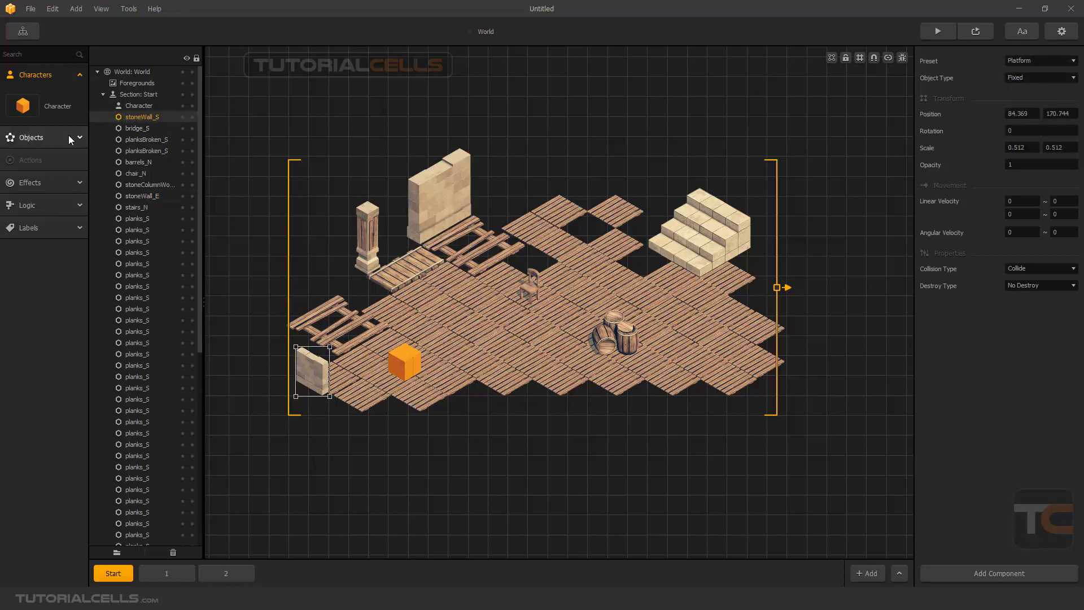
left_click(31, 137)
left_click(25, 308)
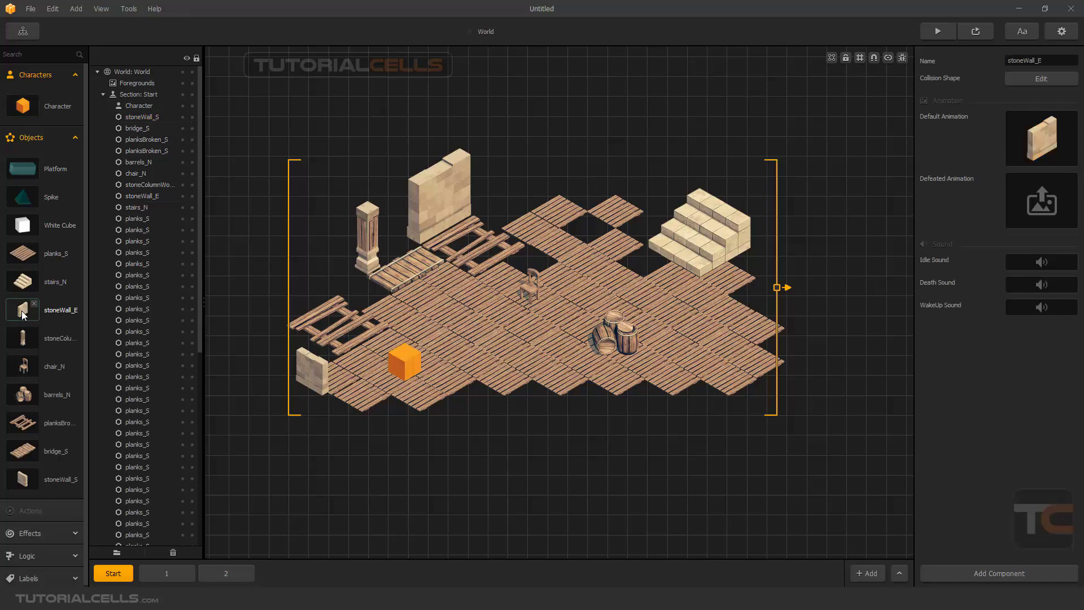
left_click(1031, 79)
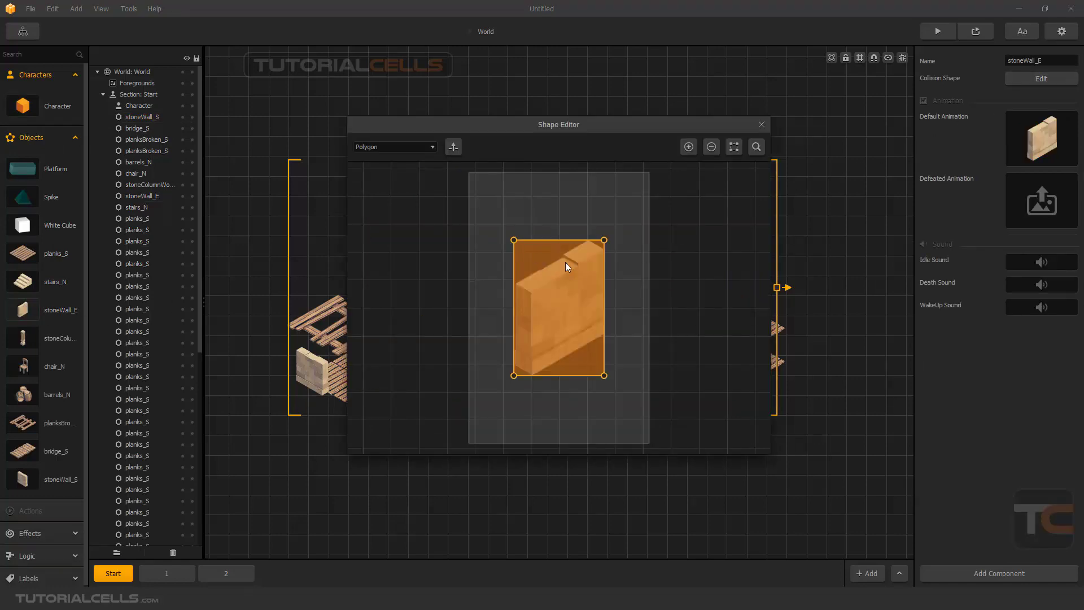
left_click(762, 125)
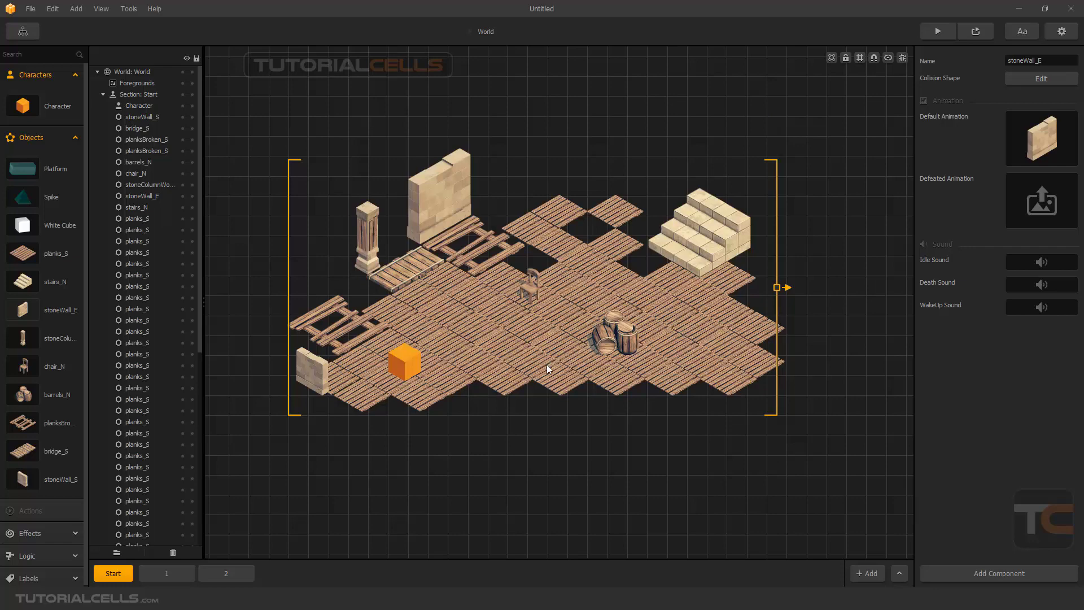
- Move the chair to about 532, 518 on the plank floor and place the Character cube just behind it
scroll(613, 331, "up", 3)
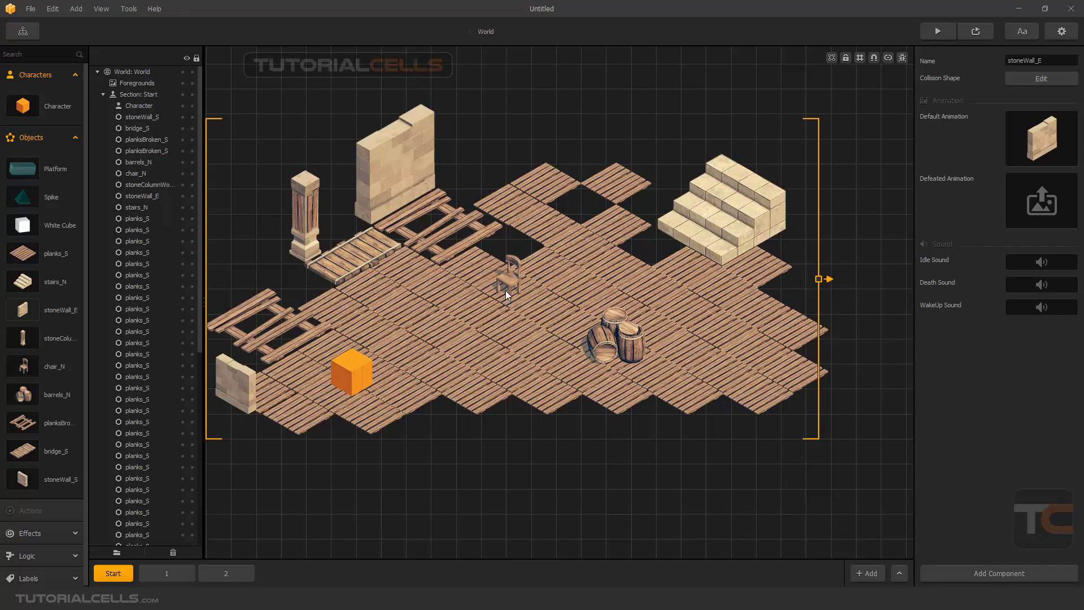
left_click_drag(507, 285, 472, 328)
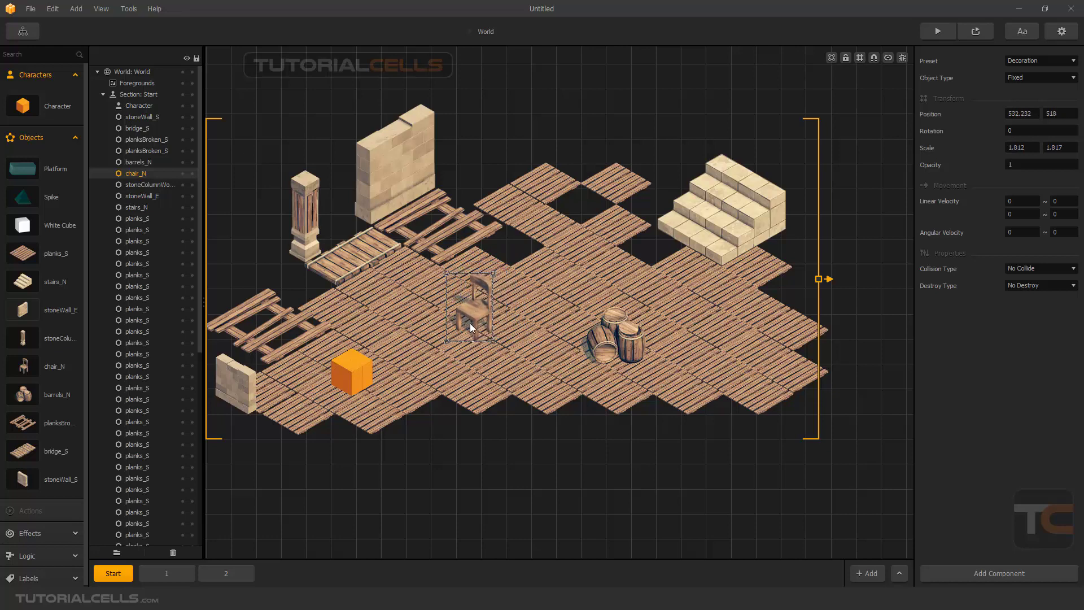
scroll(471, 328, "up", 3)
left_click_drag(328, 382, 440, 262)
left_click(487, 299)
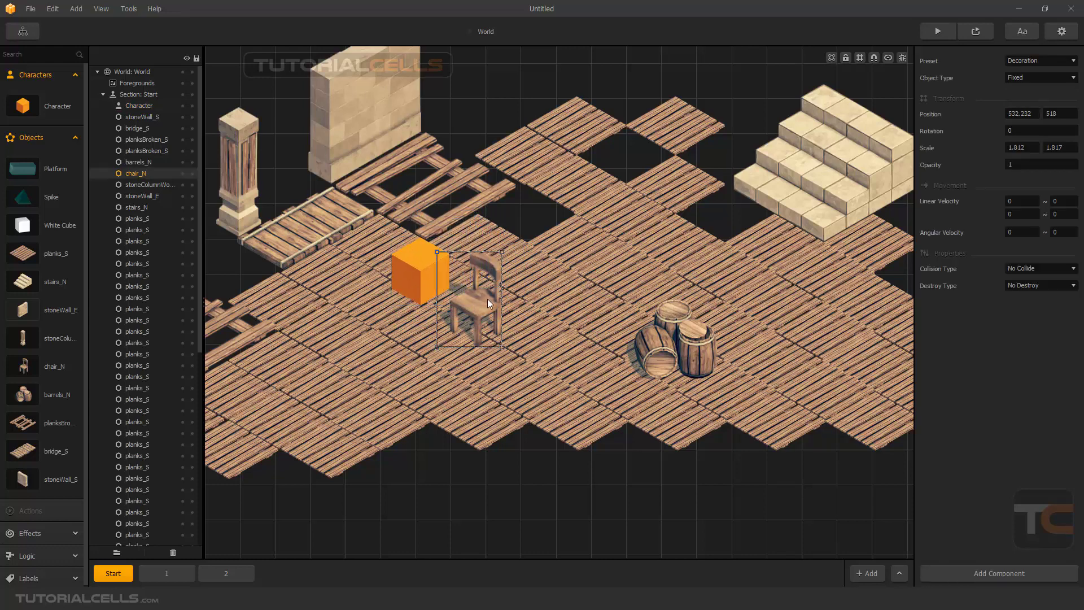
- Change the chair_N asset's collision shape to Circle and centre the circle on the chair's backrest and seat
left_click(63, 367)
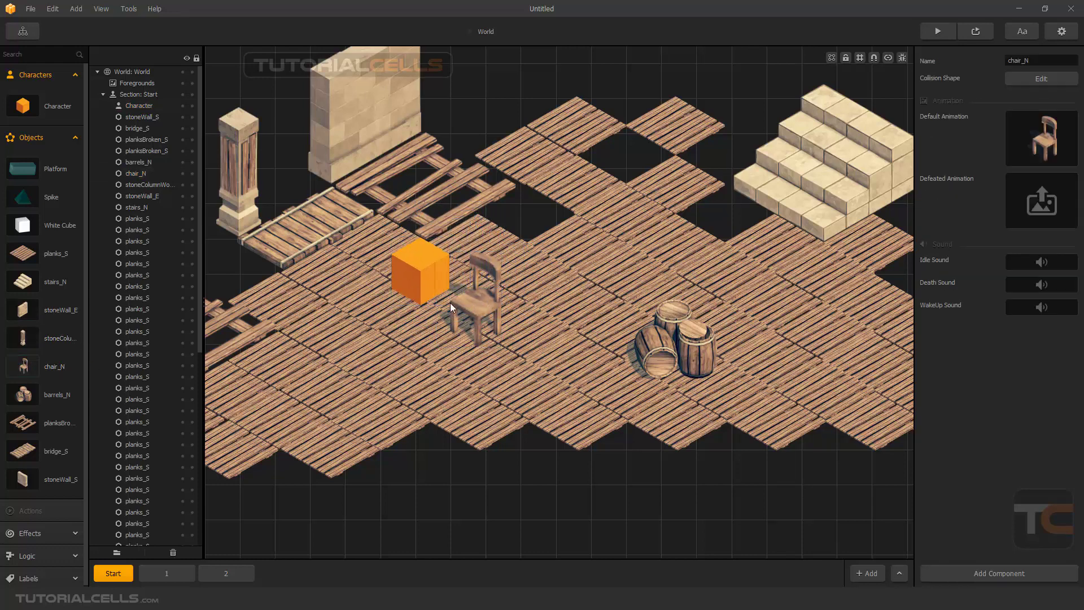
left_click(1041, 78)
scroll(558, 306, "up", 3)
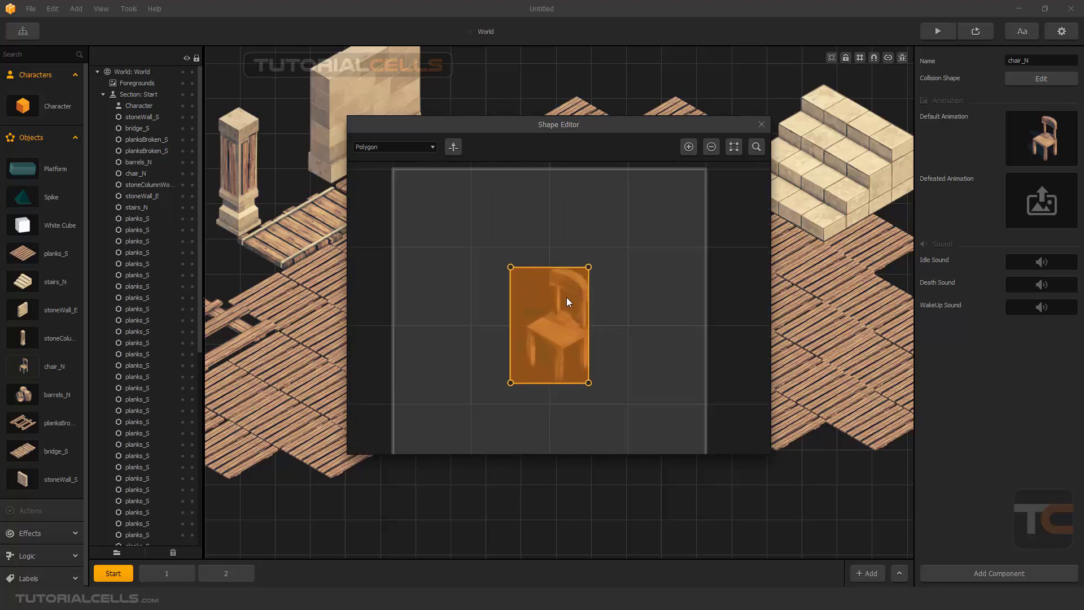
left_click(379, 148)
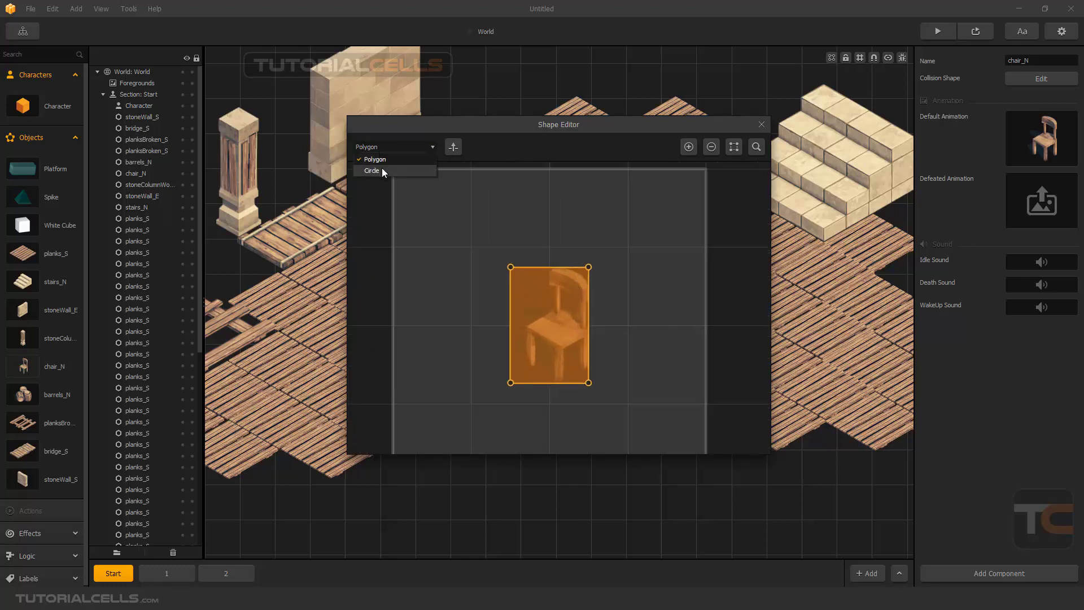
left_click(381, 168)
left_click_drag(550, 325, 563, 303)
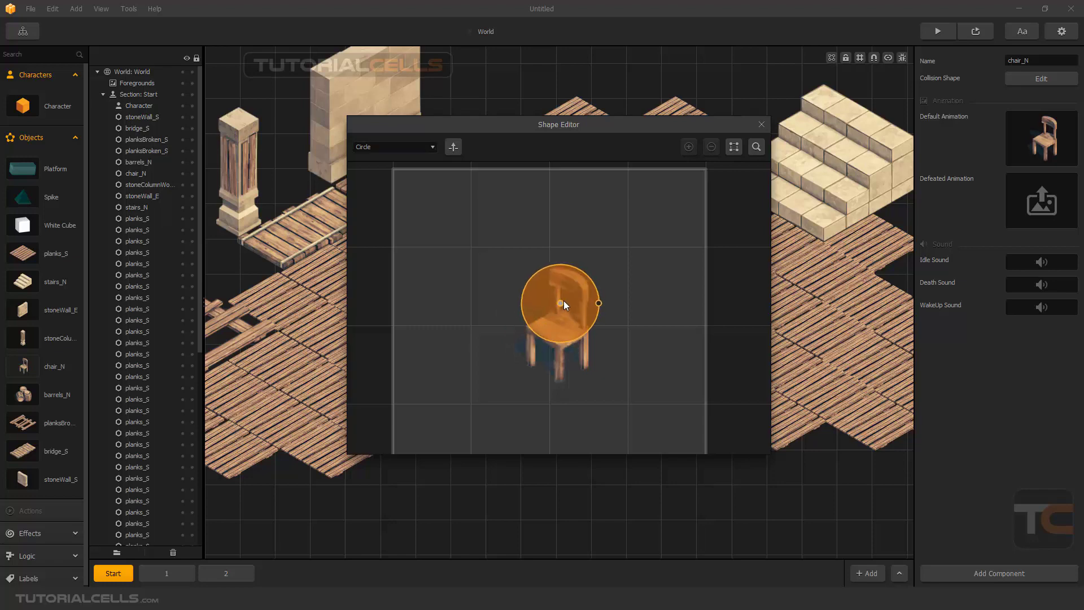
left_click(762, 124)
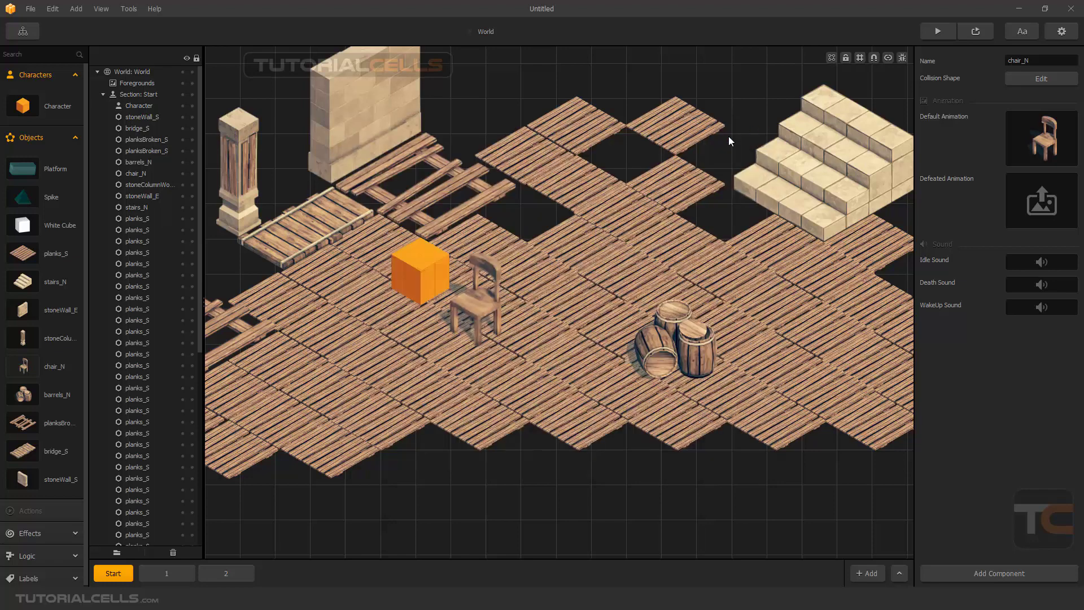
- Check the scene's collision shapes with the overlay around the chair, and move the Character back to about 299, 167
left_click_drag(414, 283, 408, 338)
left_click(902, 57)
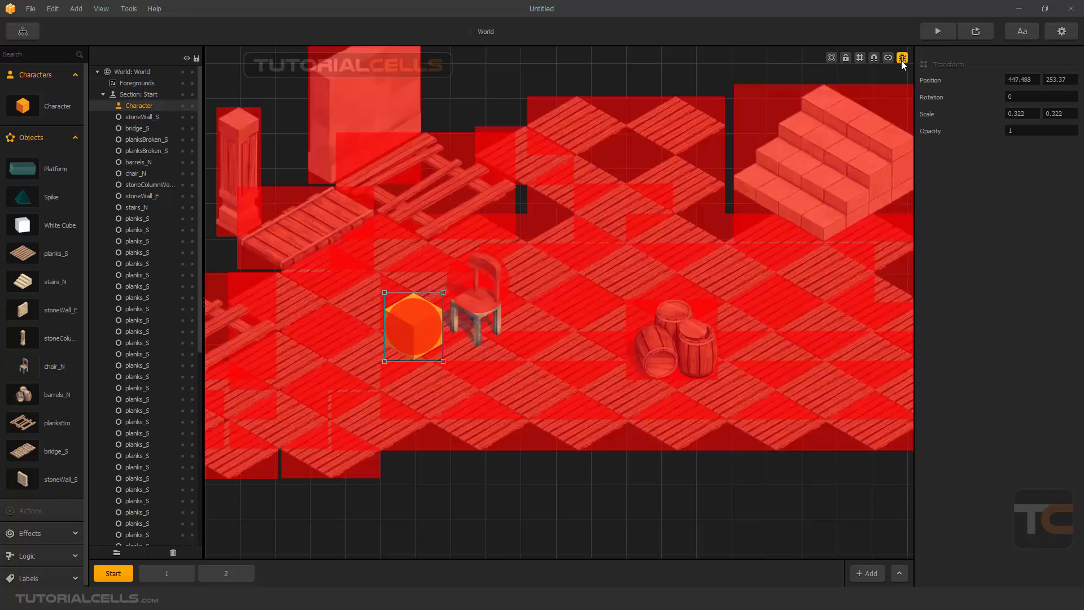
left_click_drag(408, 324, 368, 351)
left_click(902, 59)
scroll(452, 300, "down", 2)
scroll(417, 335, "down", 1)
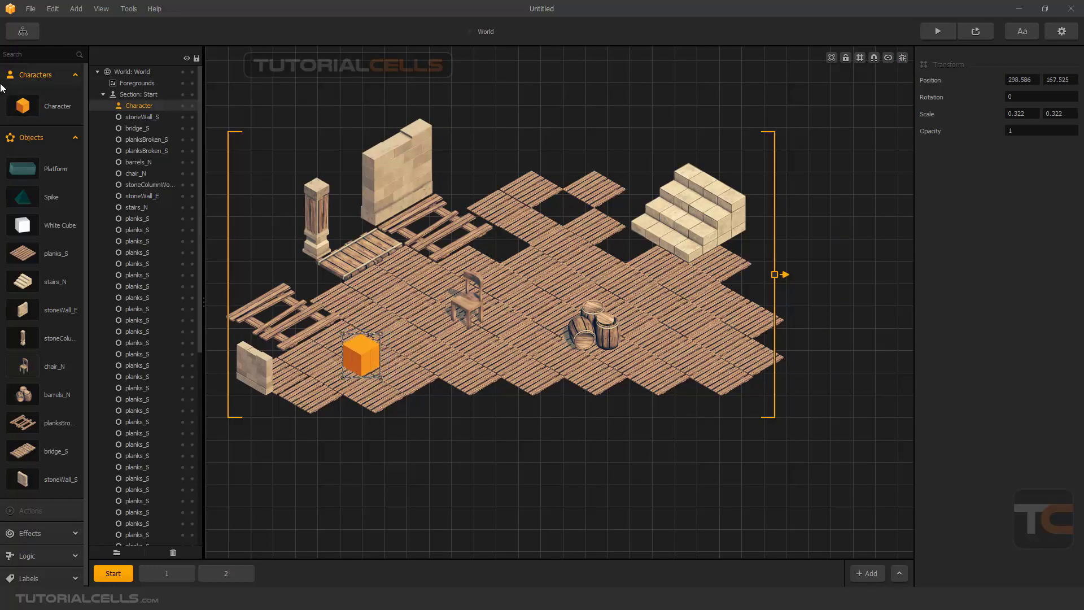
- Set the Character asset's Max Speed to 50 on both axes and enable Direct Movement in its gameplay settings
left_click(22, 106)
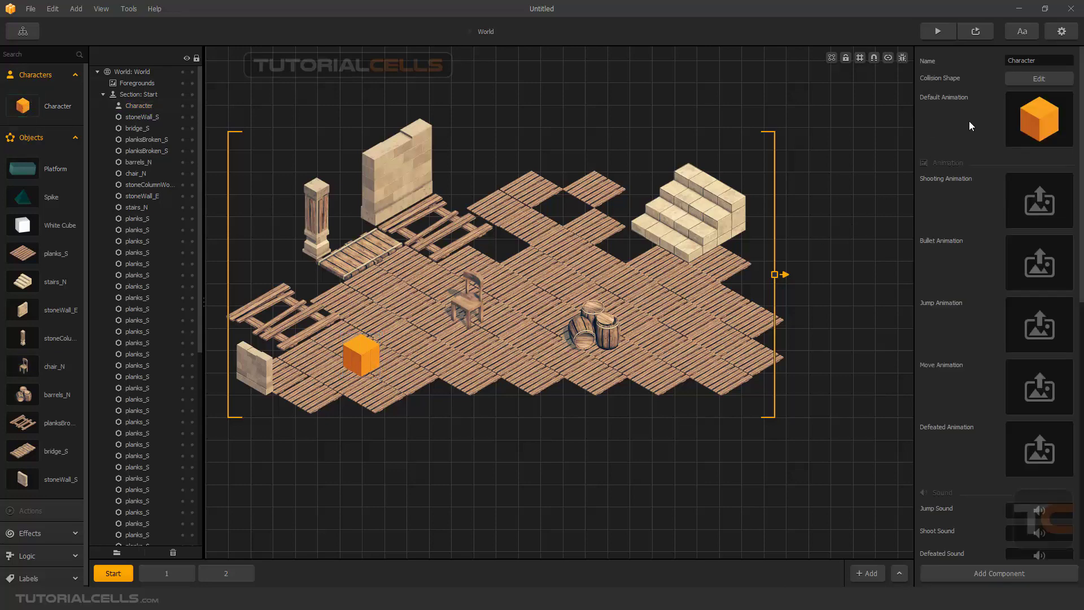
scroll(978, 118, "down", 5)
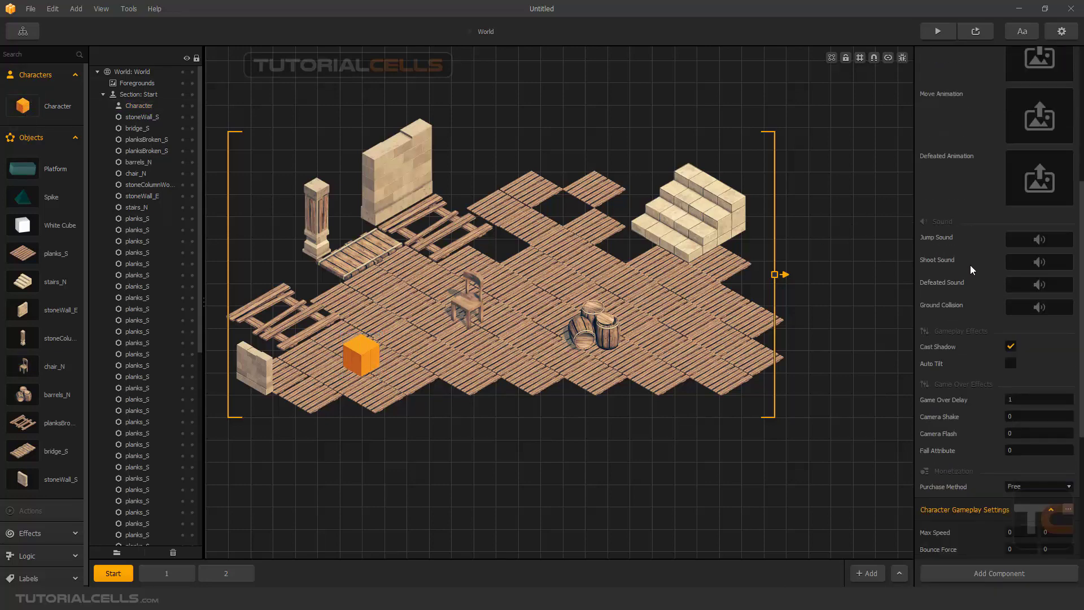
scroll(970, 265, "down", 4)
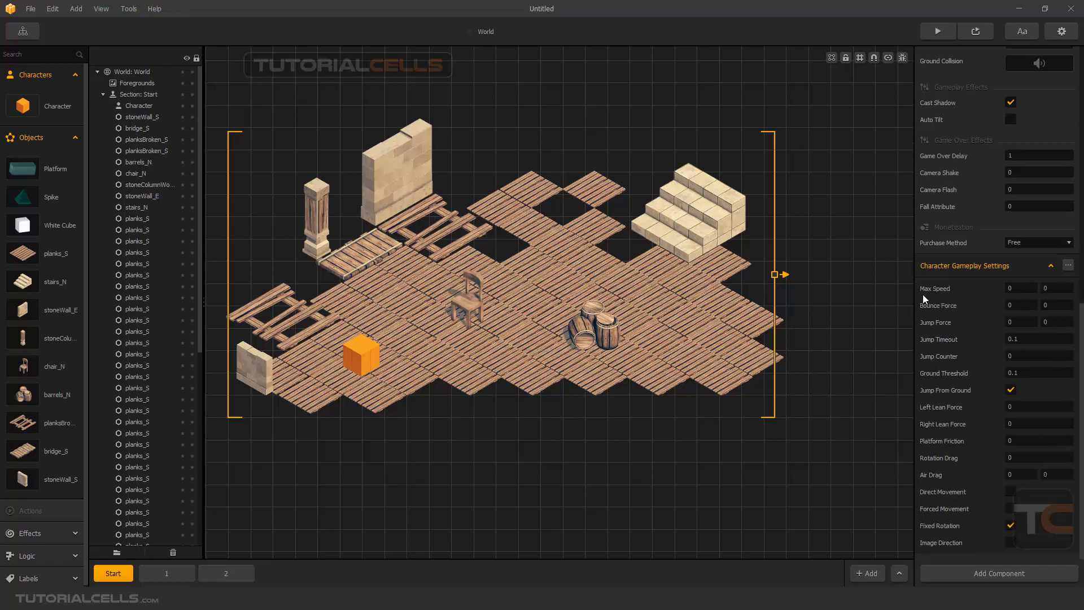
left_click(1011, 287)
type("50")
left_click(1043, 288)
type("50")
key("Return")
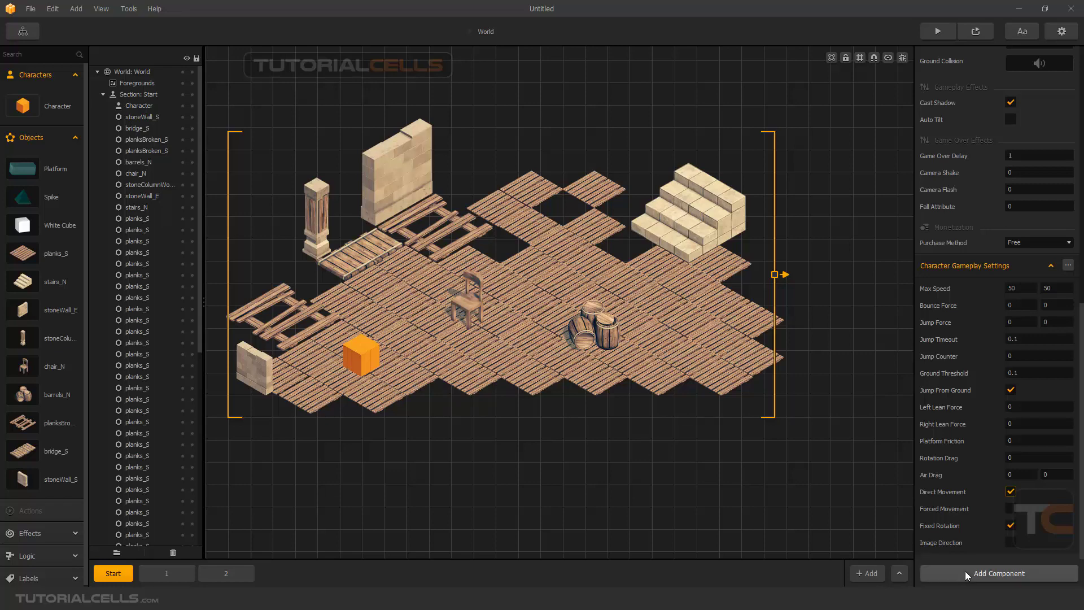
- Open the World UI node from the game mind map and move the Game Over event to about 93, 569
left_click(22, 32)
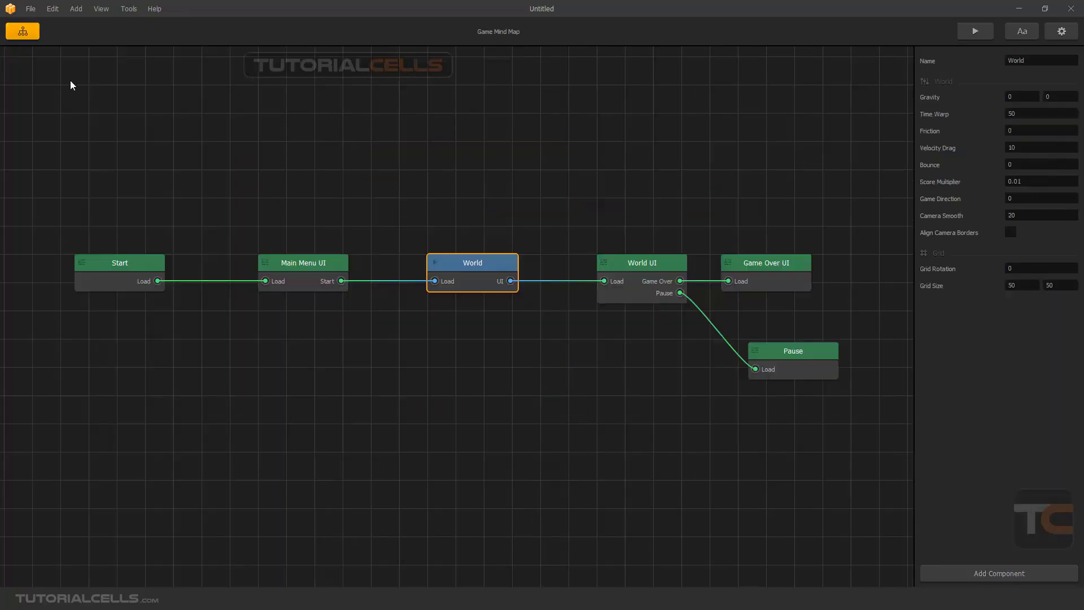
double_click(621, 261)
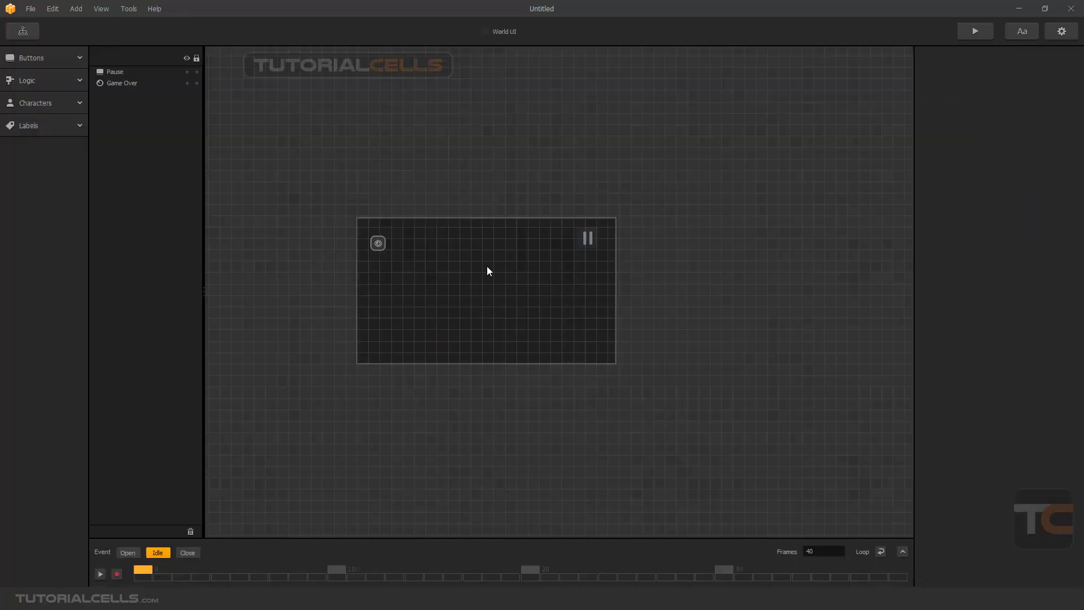
left_click_drag(375, 247, 375, 234)
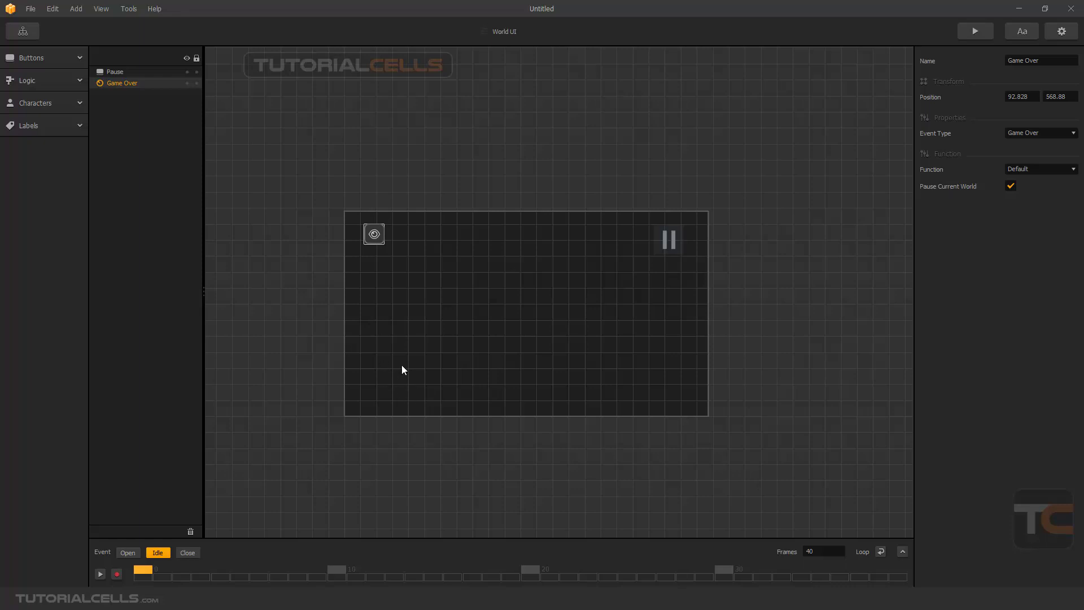
- Add four Character Buttons to the World UI in a cross-shaped directional pad at the lower-left corner of the layout
left_click(43, 60)
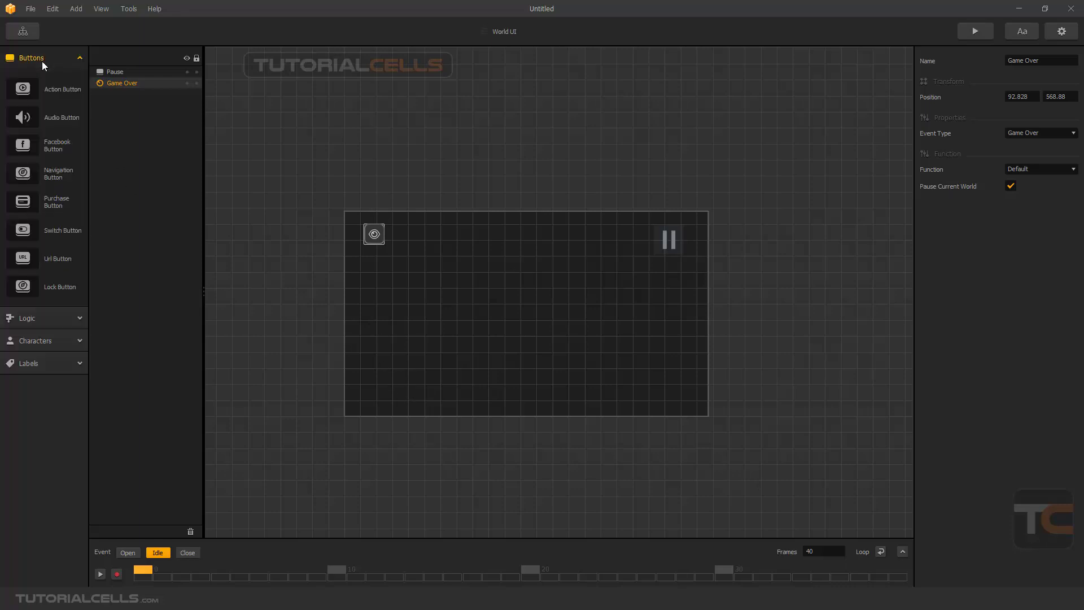
left_click(45, 60)
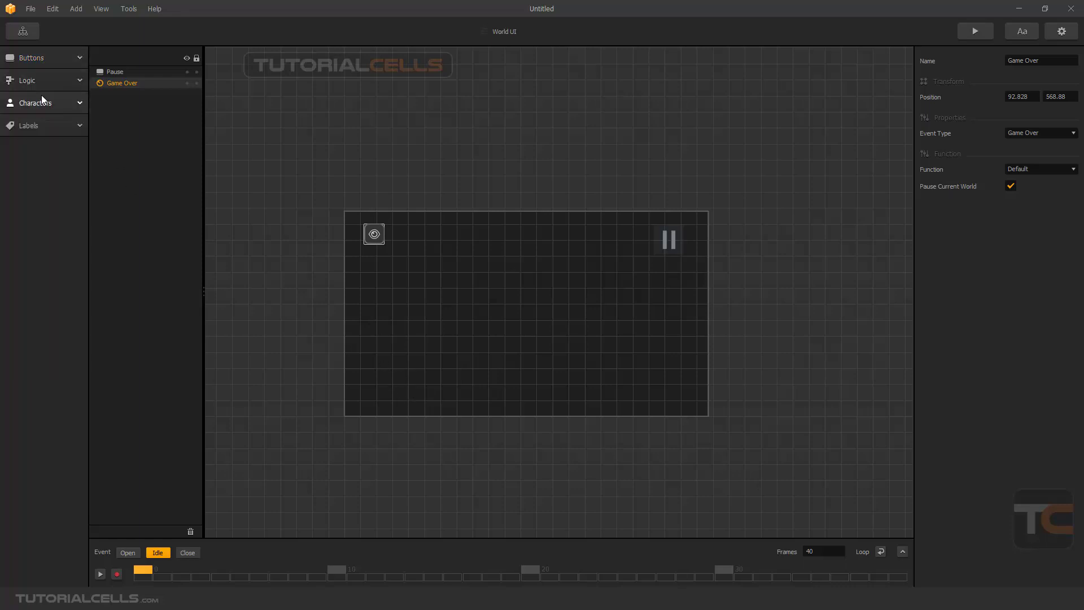
left_click(39, 101)
left_click_drag(50, 135, 408, 355)
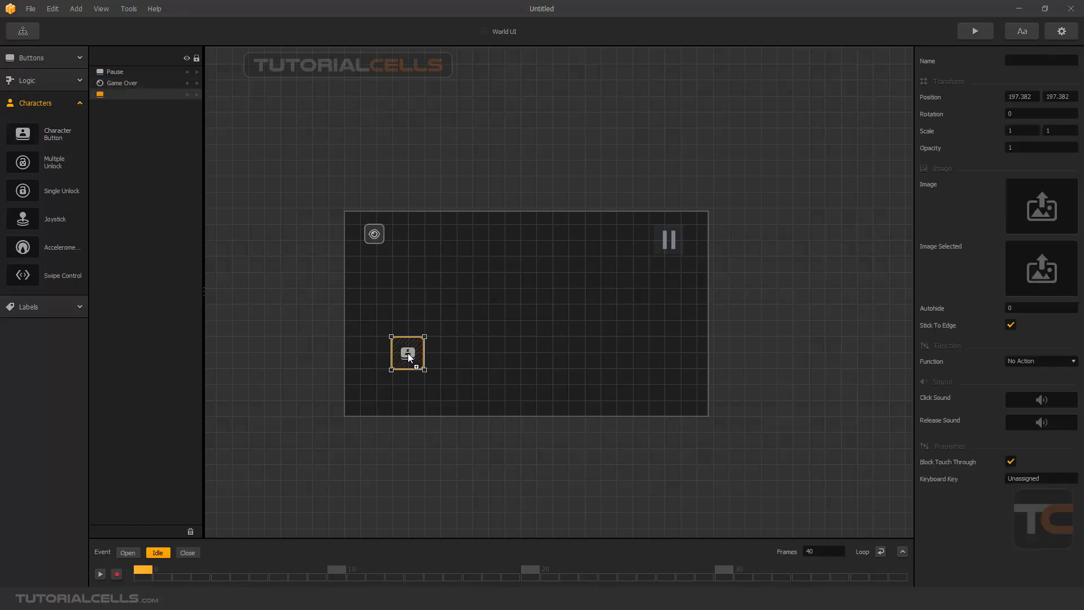
left_click_drag(56, 136, 408, 391)
left_click_drag(24, 134, 445, 375)
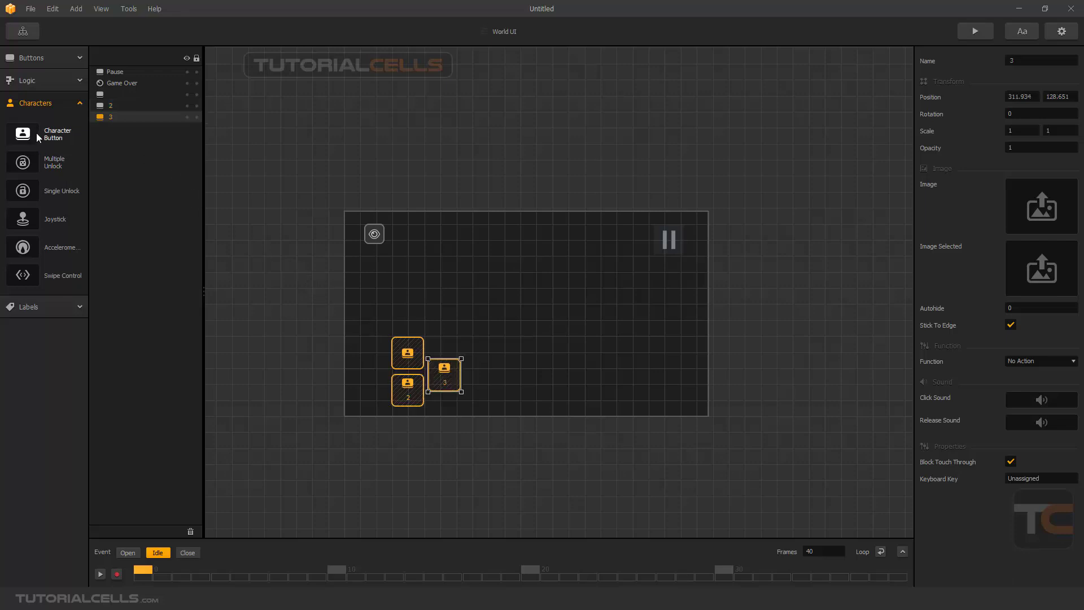
left_click_drag(38, 139, 373, 380)
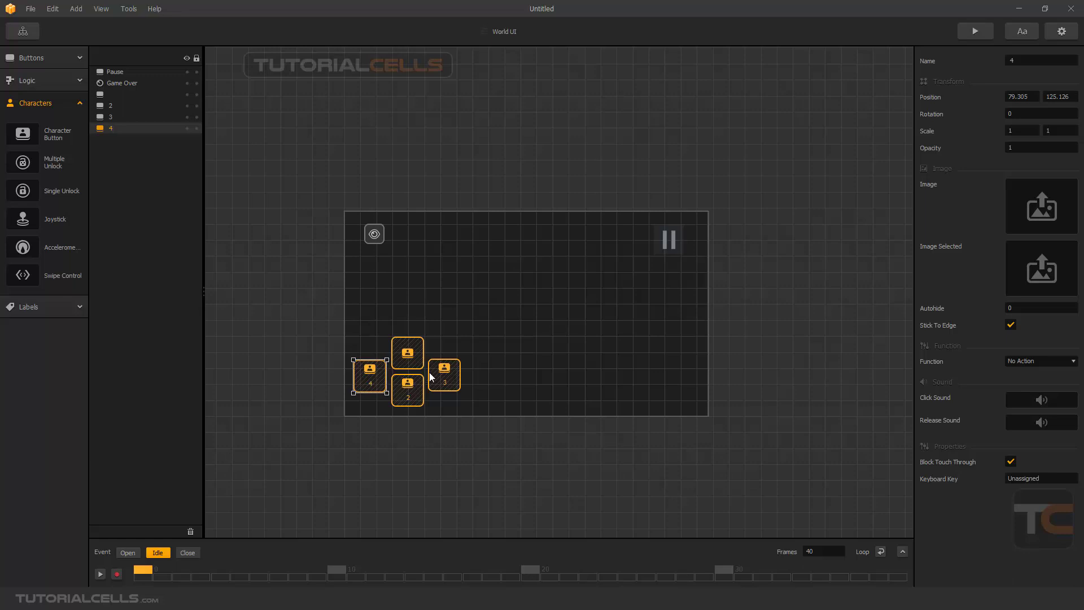
- Name the uppermost Character Button "up" in lowercase
left_click(410, 363)
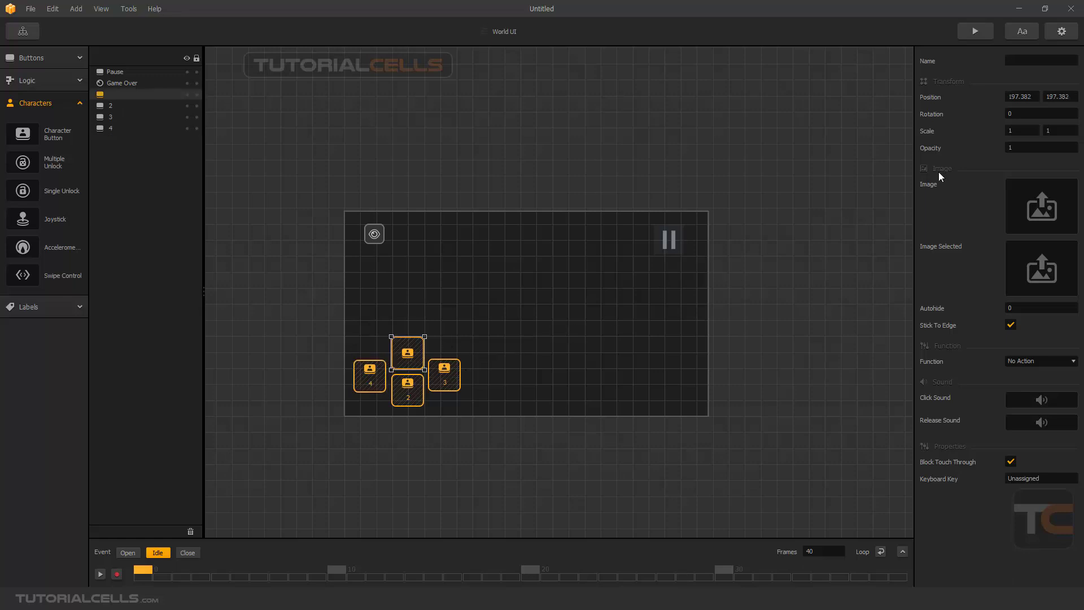
left_click(1025, 61)
type("UP")
key("Return")
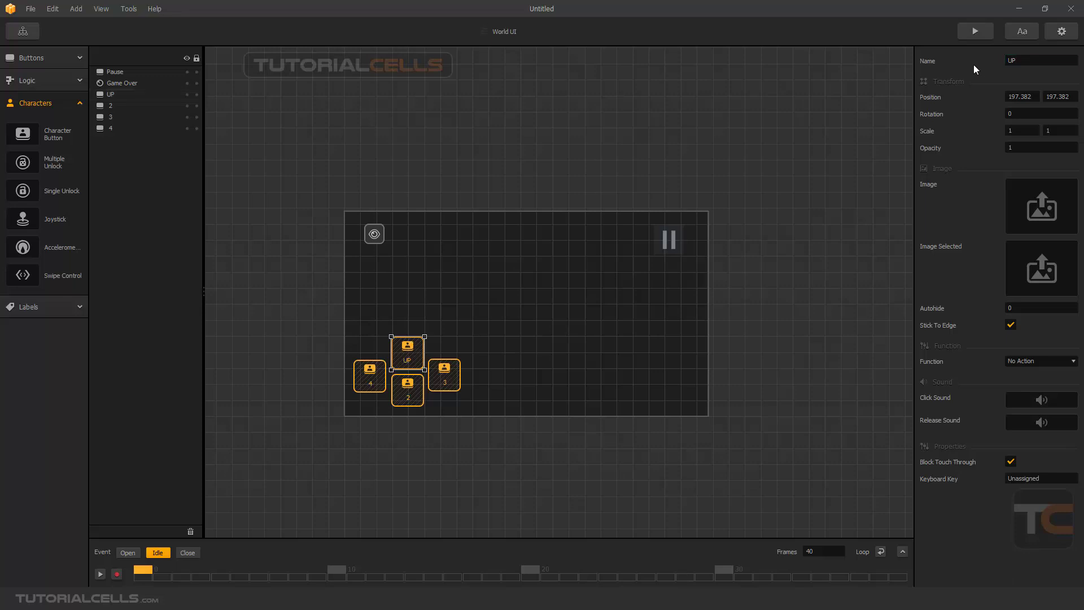
key("Tab")
type("up")
key("Return")
- Rename Character Button 3 as "right", button 4 as "left" and button 2 as "down"
left_click(445, 374)
key("Tab")
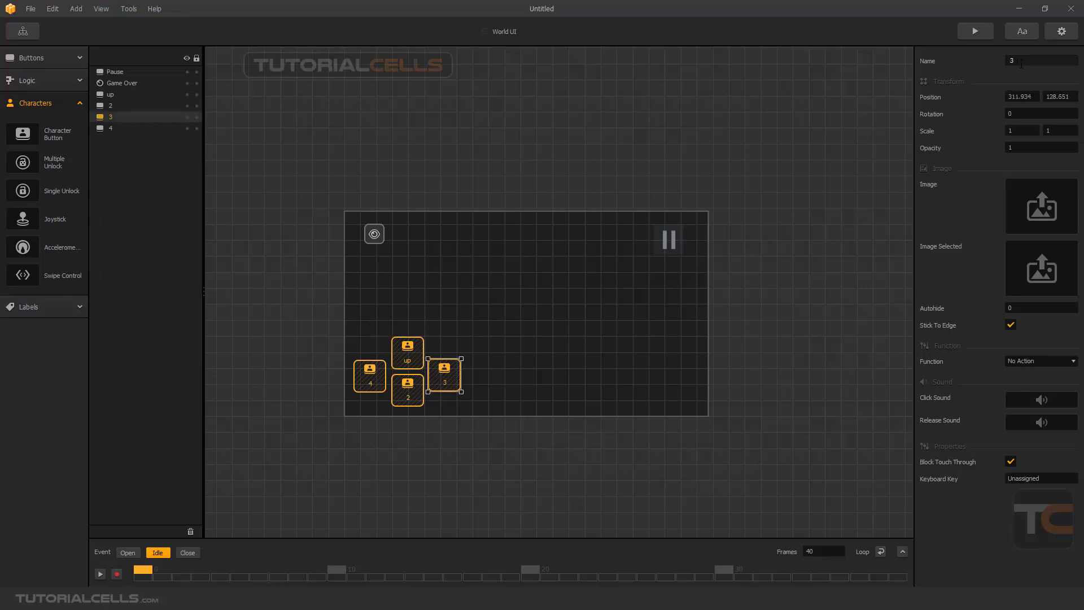
type("right")
left_click(380, 370)
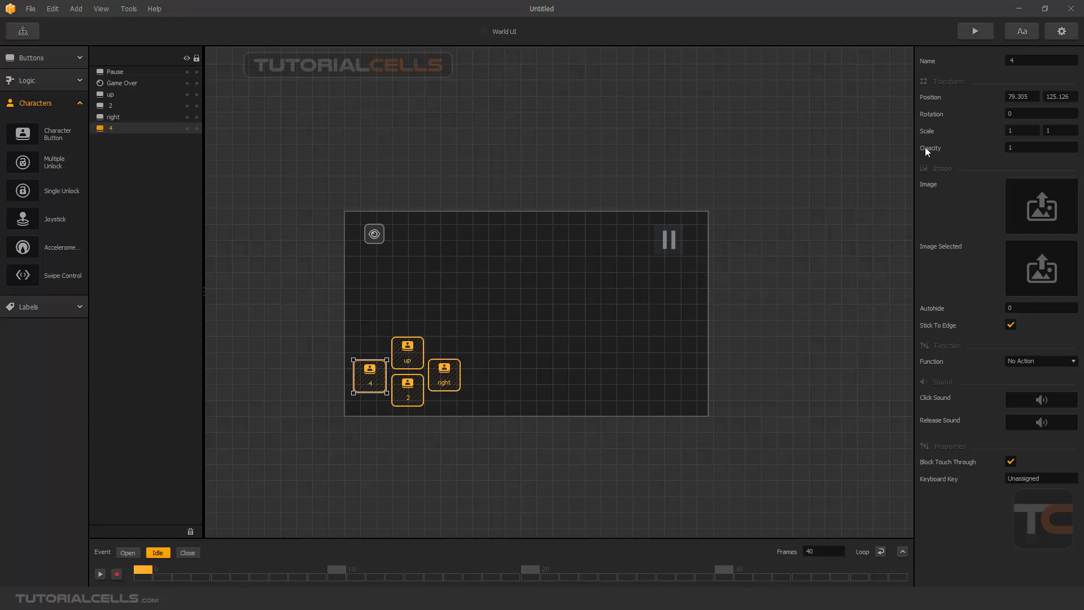
key("Tab")
type("le")
left_click(407, 389)
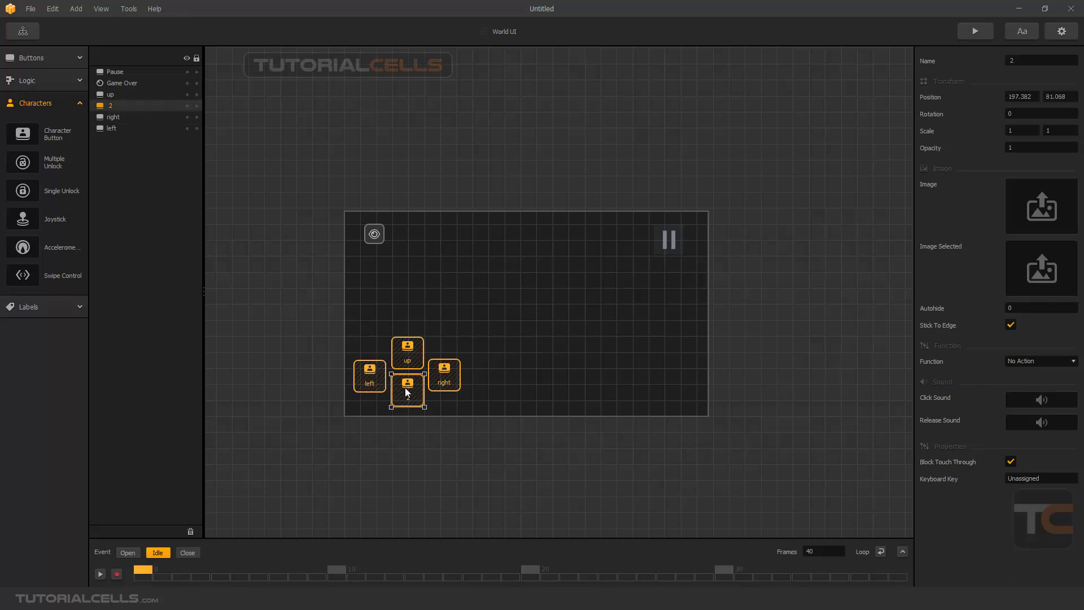
key("Tab")
type("down")
key("Return")
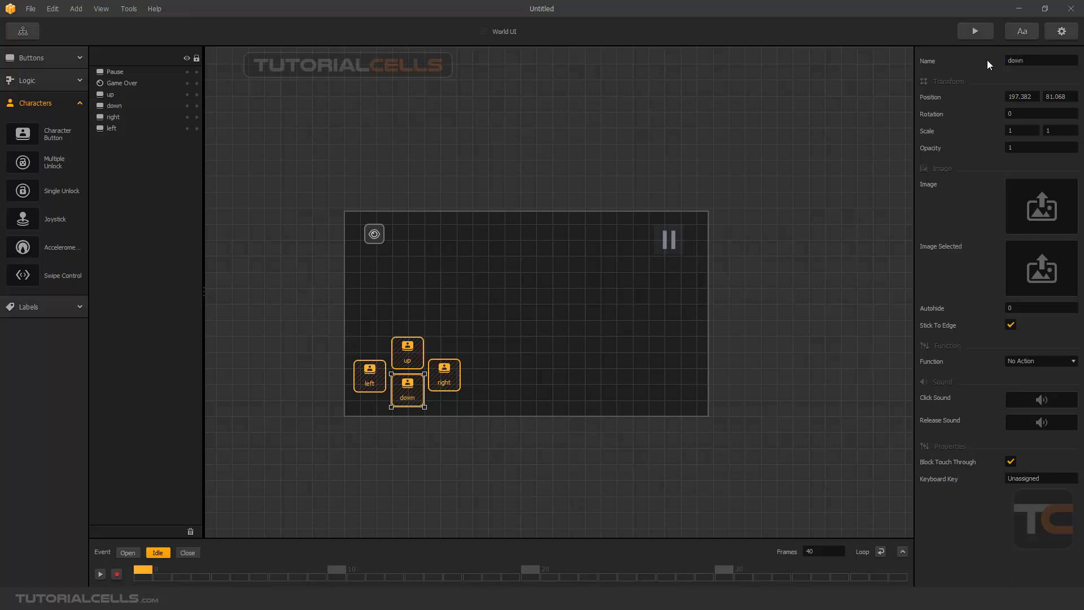
- Give the up button the arrowUp image from the iso-projects-files folder and set its Function to Component Action
left_click(410, 350)
key("alt+Tab")
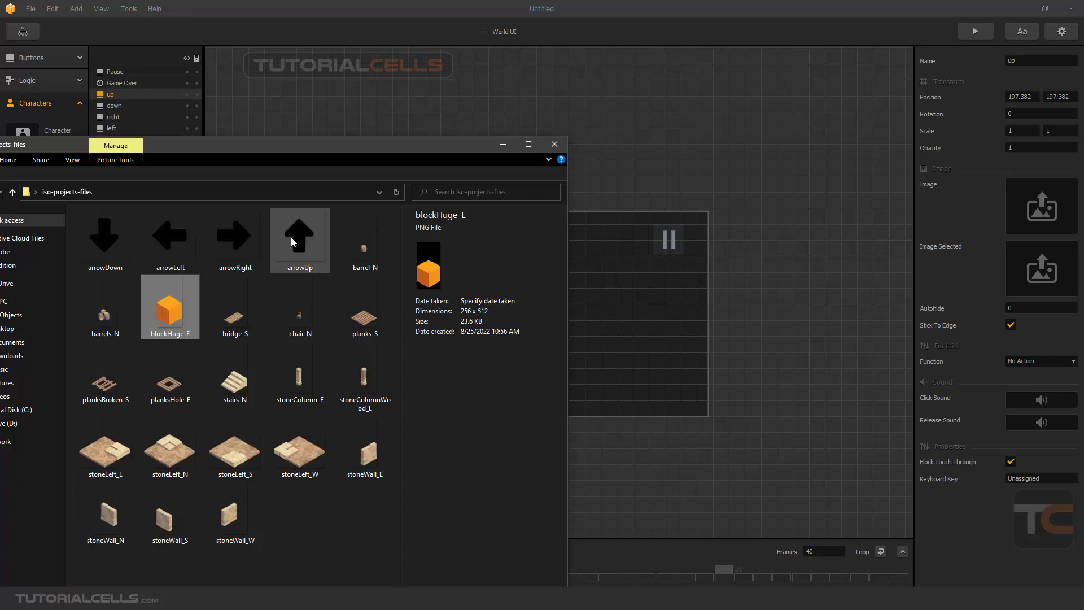
left_click_drag(290, 237, 1016, 212)
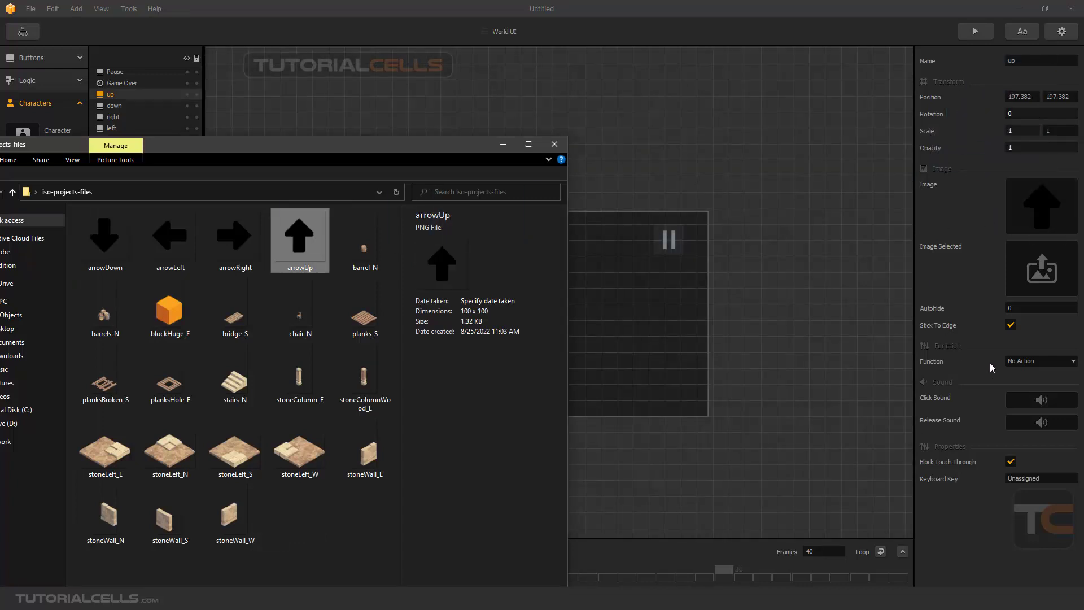
left_click(1025, 361)
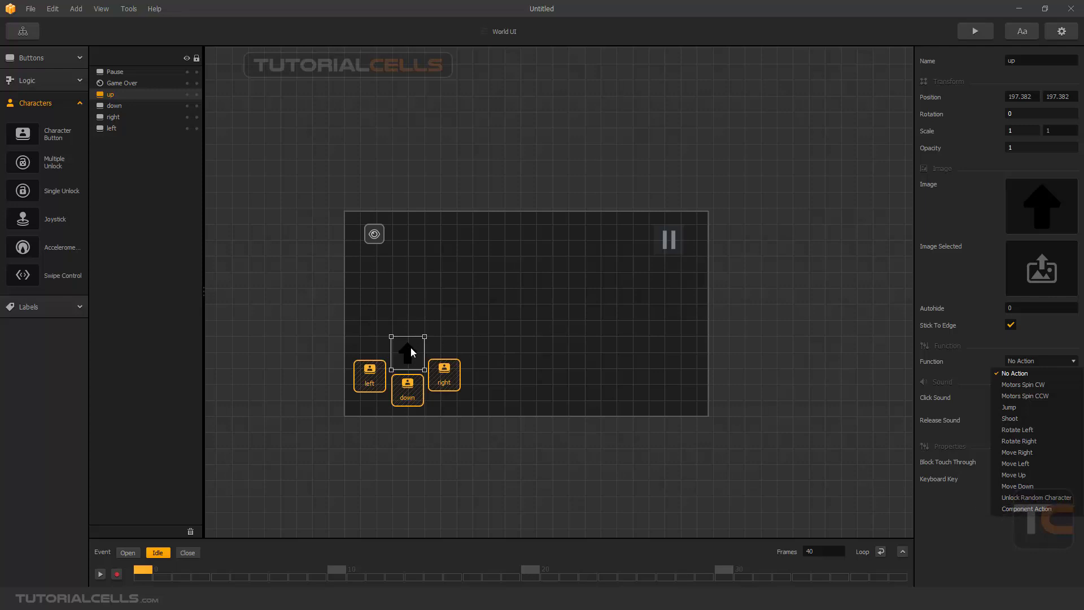
left_click(1033, 510)
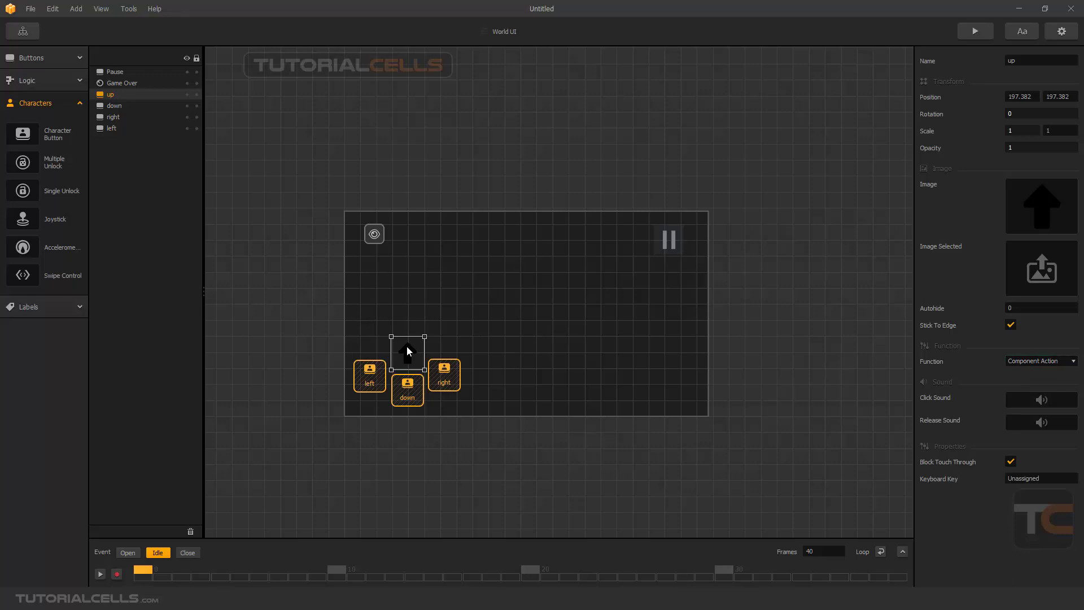
- Assign the arrowRight, arrowLeft and arrowDown images to the right, left and down buttons
left_click(440, 377)
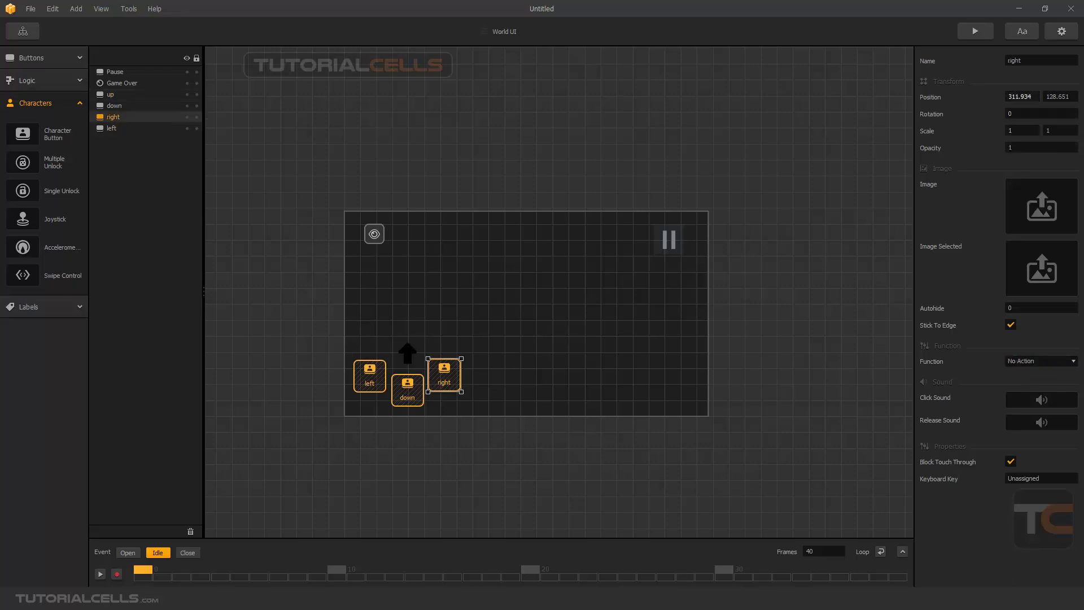
left_click(592, 239)
- Even out the arrow pad: move down to about 198, 53, up to 197, 179, right to 297, 123 and left to 89, 122
scroll(406, 388, "up", 5)
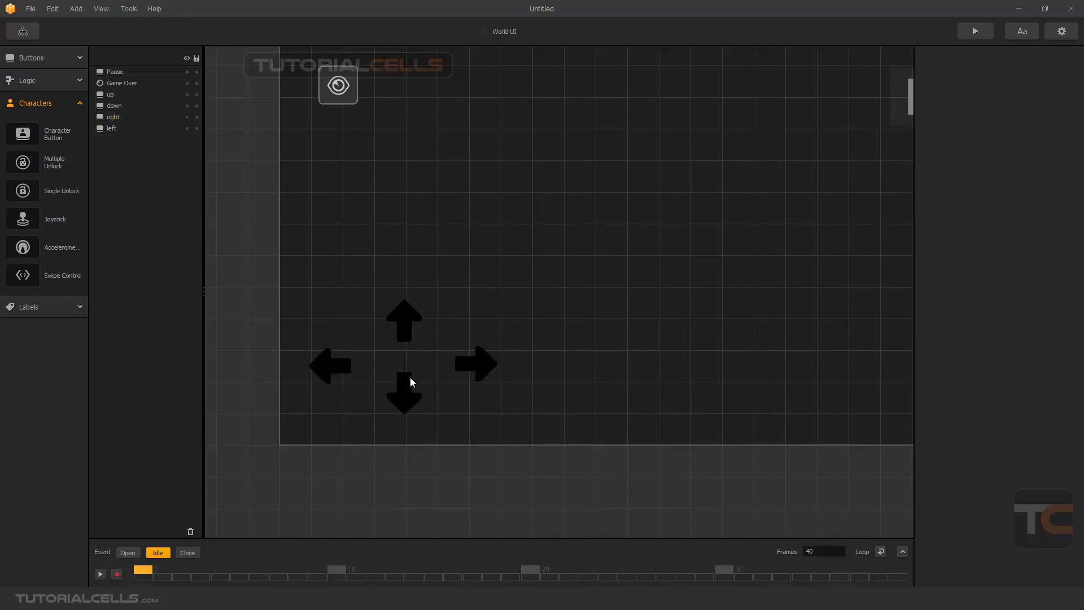
left_click(404, 395)
left_click_drag(404, 398, 405, 406)
left_click_drag(404, 338, 405, 348)
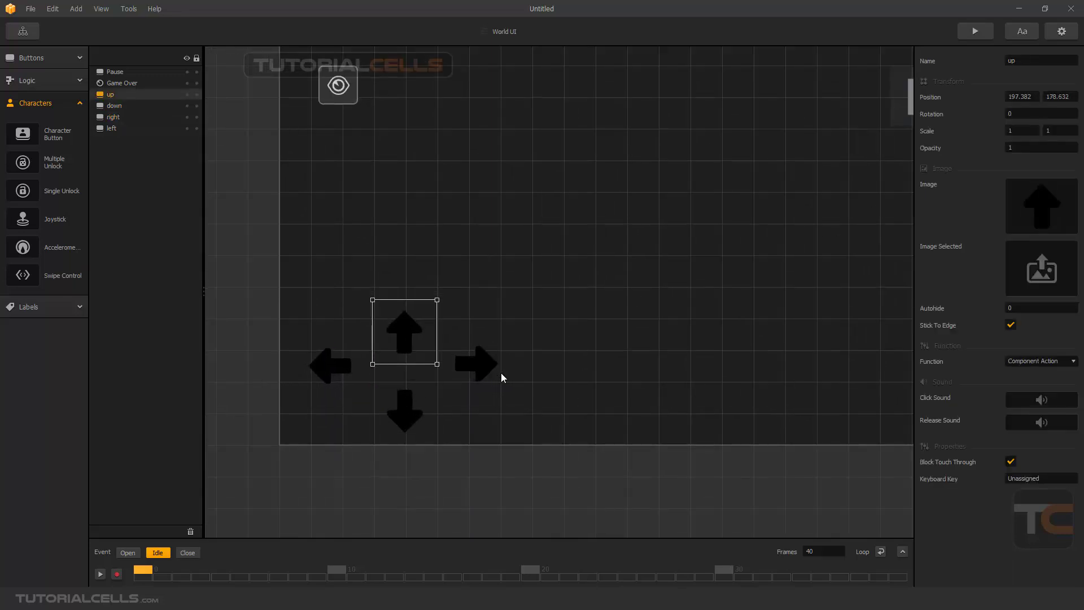
left_click_drag(482, 371, 473, 371)
left_click_drag(337, 368, 344, 370)
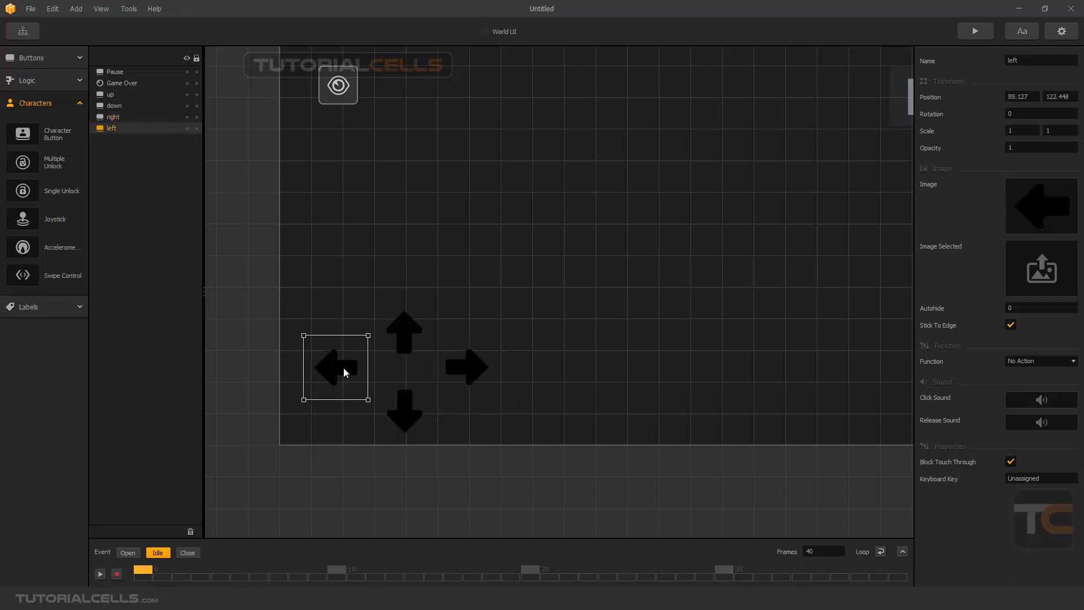
left_click(476, 371)
- Assign the Up arrow as the up button's Keyboard Key
left_click(412, 327)
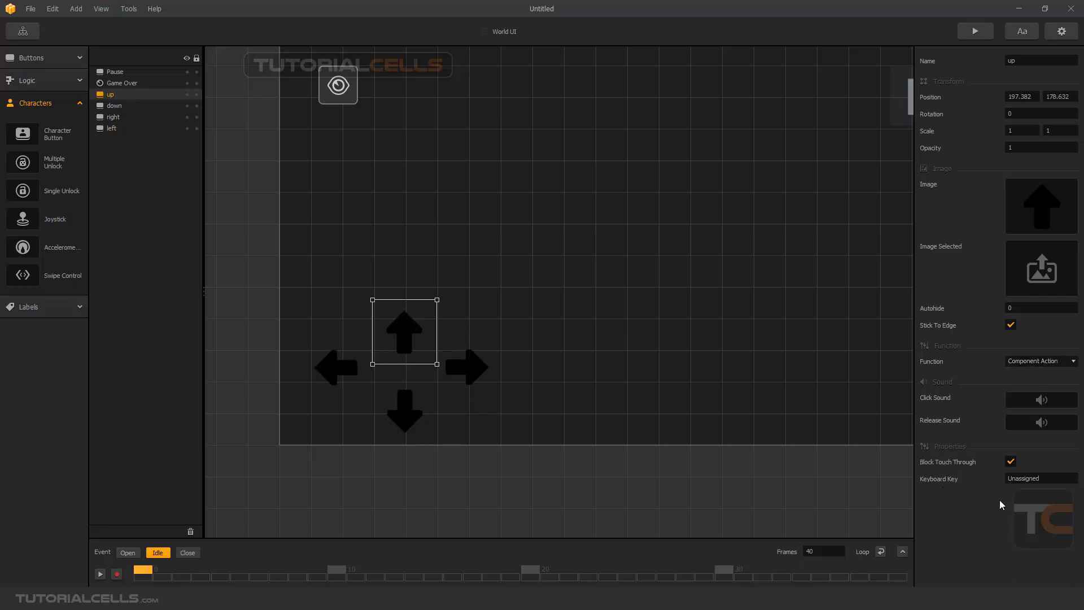
left_click(986, 482)
key("Up")
- Set the right button's Keyboard Key to Right and its Function to Component Action
left_click(483, 373)
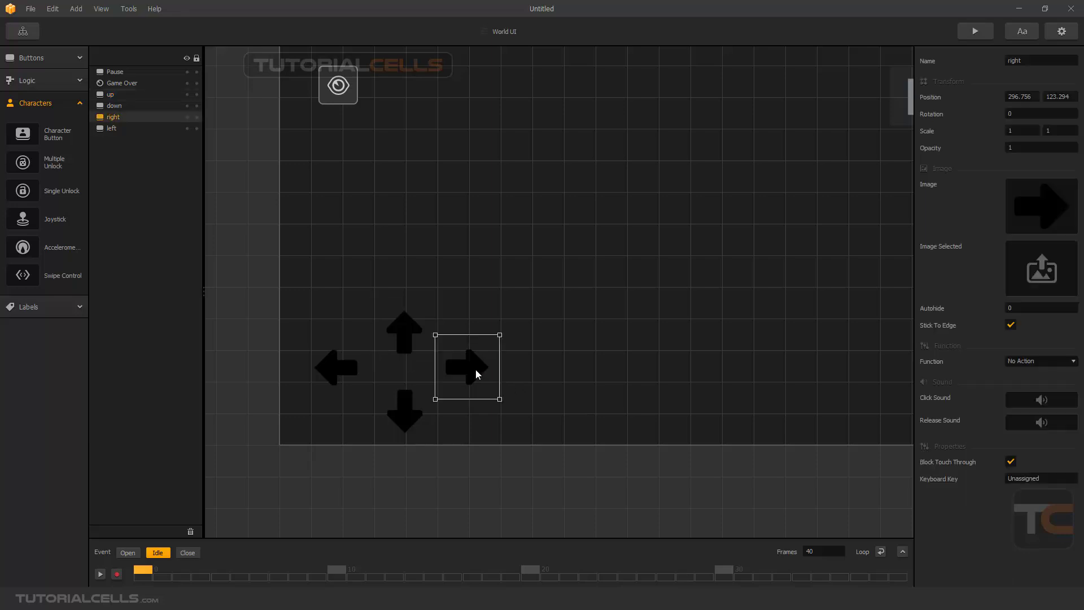
left_click(1052, 477)
key("Right")
left_click(1016, 361)
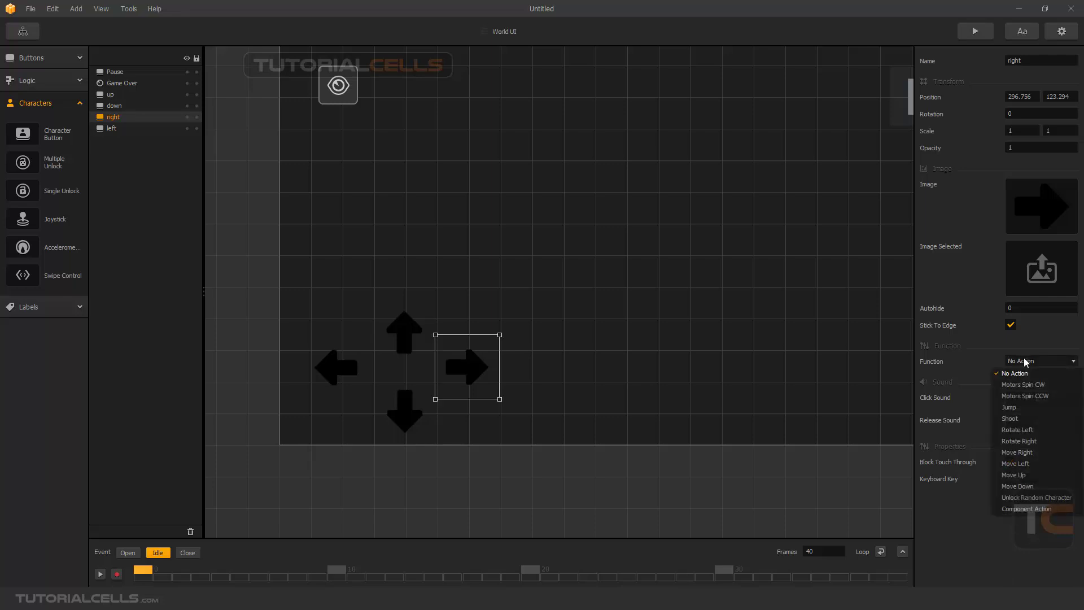
left_click(1019, 509)
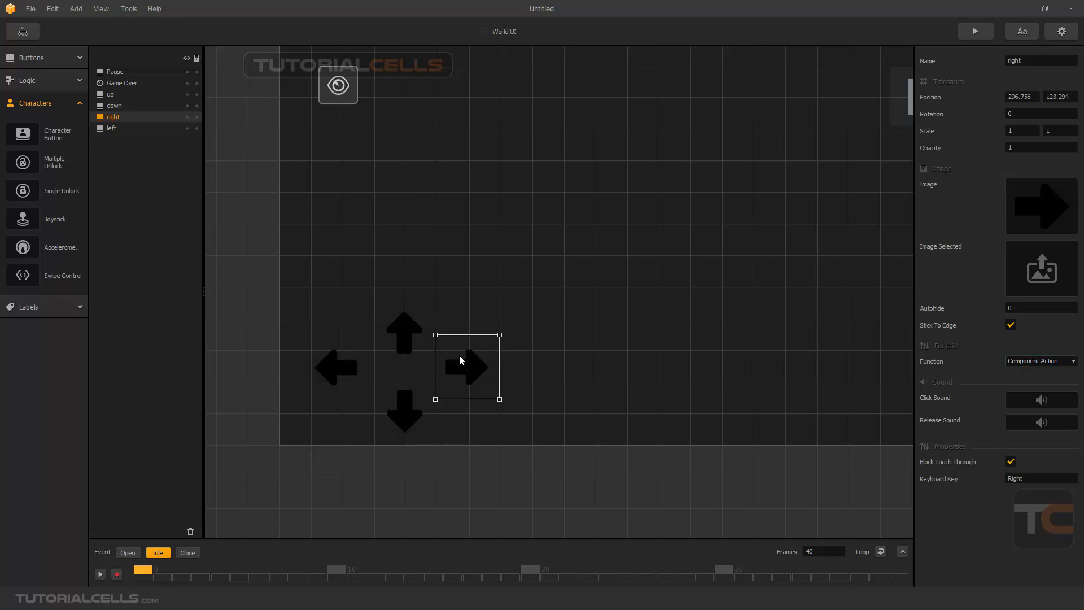
- Set the left button's Function to Component Action and its Keyboard Key to Left
left_click(335, 367)
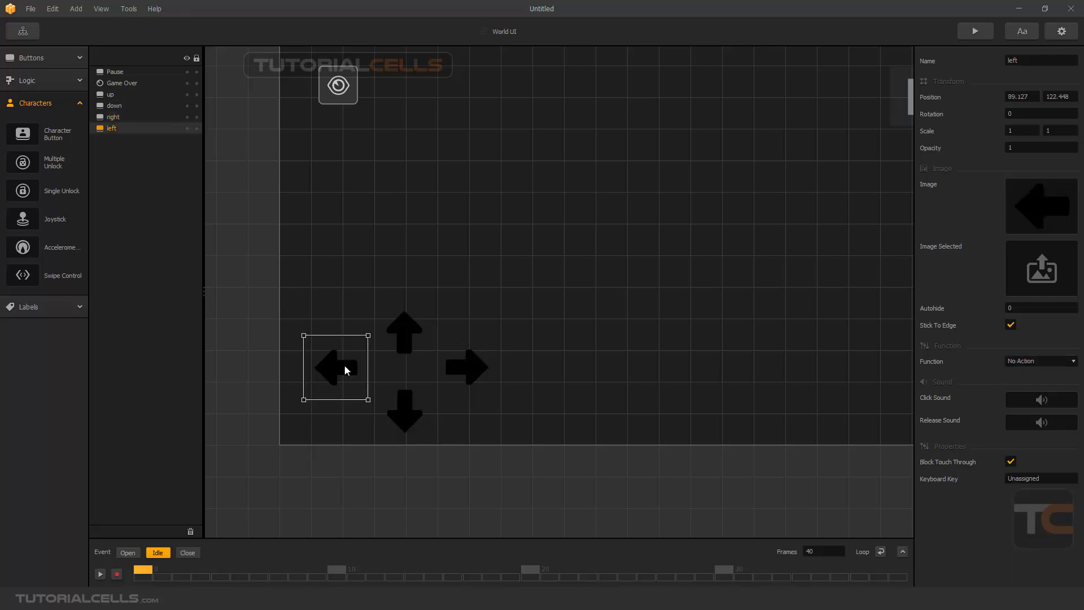
left_click(1021, 360)
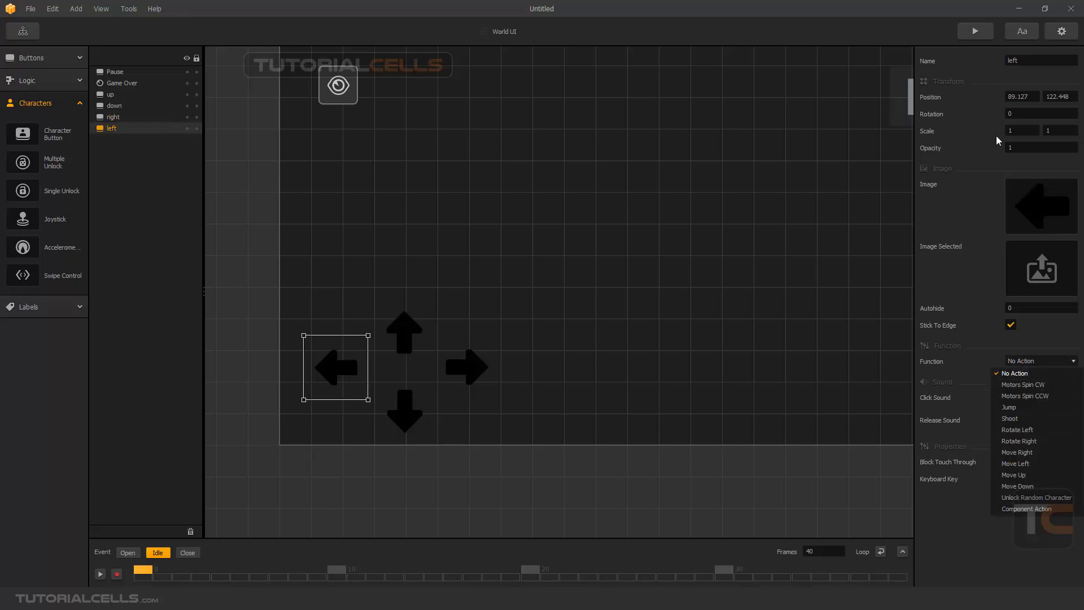
left_click(1008, 509)
left_click(1019, 479)
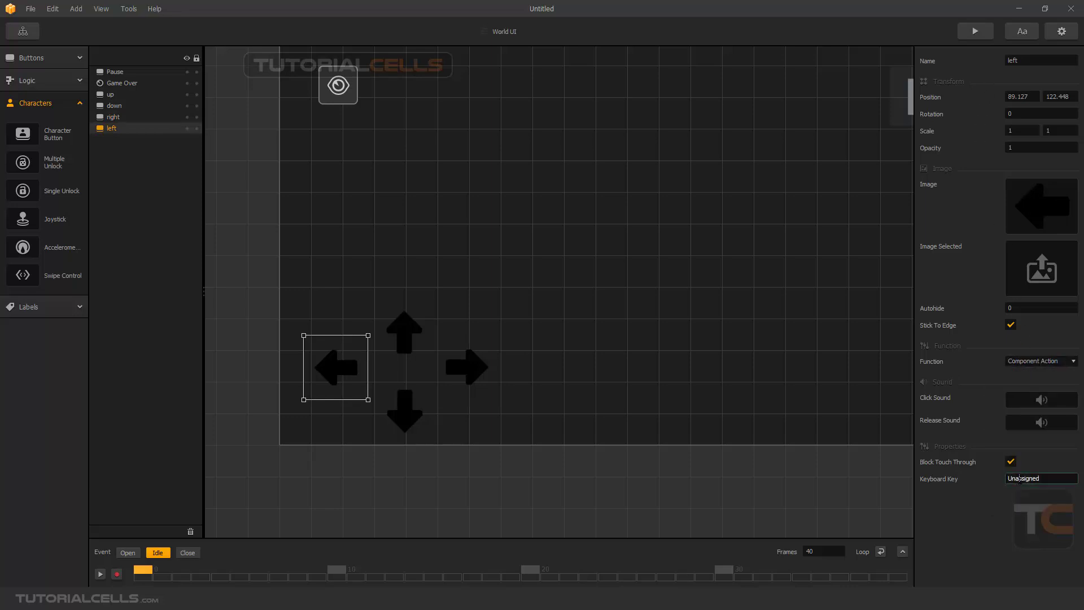
double_click(1019, 479)
key("Left")
- Set the down button's Keyboard Key to Down and its Function to Component Action
left_click(420, 411)
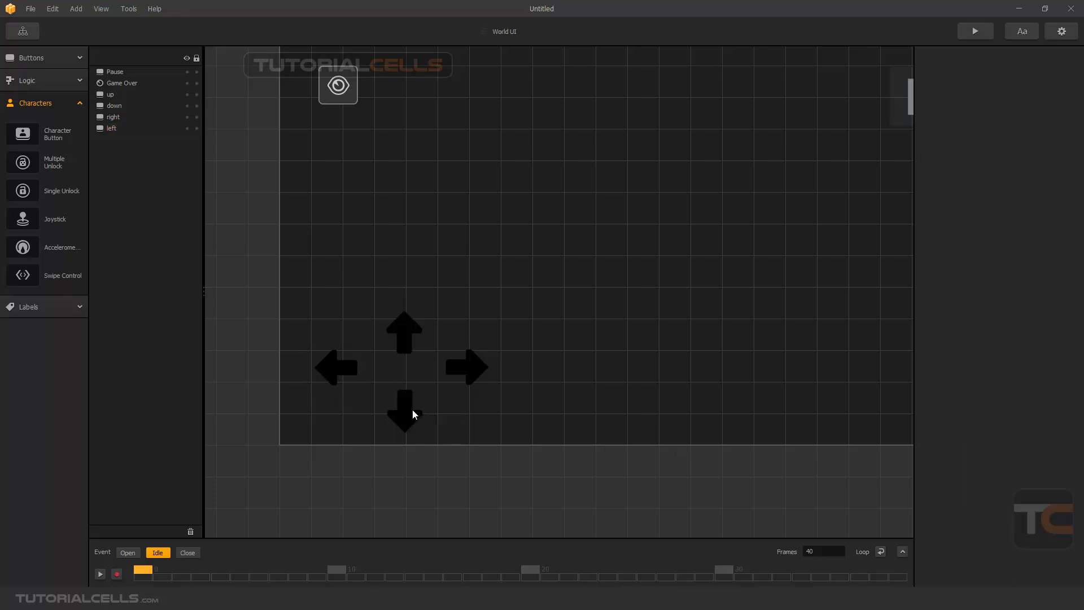
left_click(413, 412)
double_click(1046, 479)
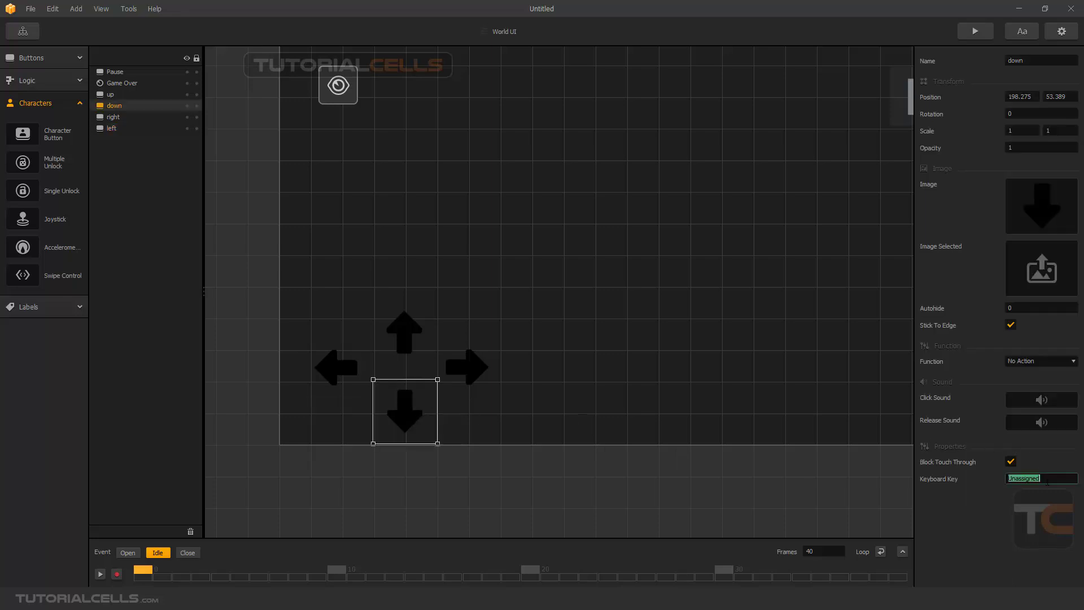
key("Down")
left_click(1036, 362)
left_click(1020, 504)
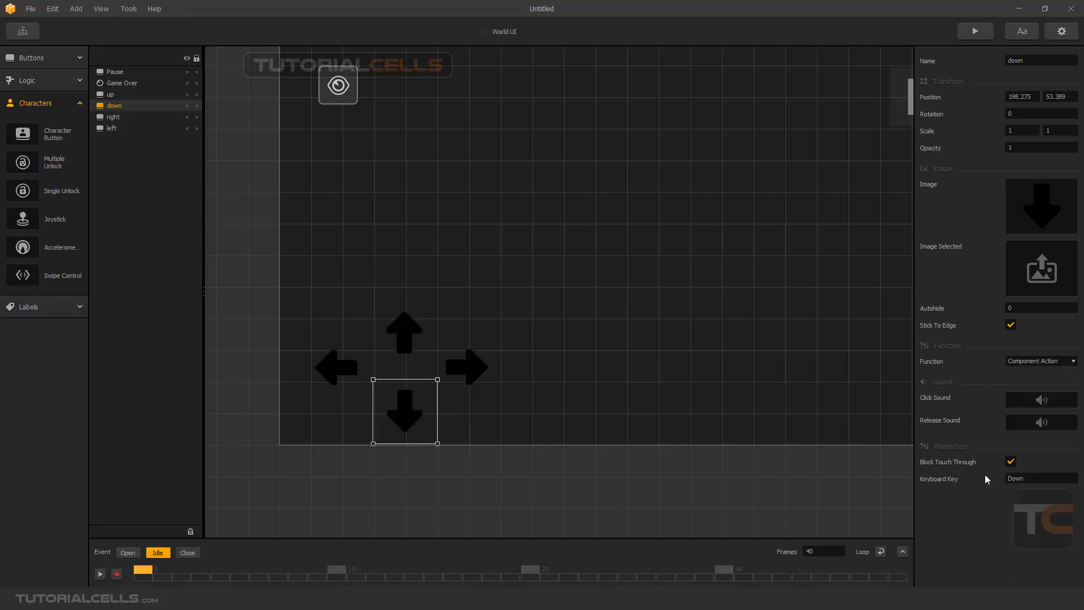
- Open the World node from the game mind map, select the Character asset and collapse its Character Gameplay Settings
left_click(33, 34)
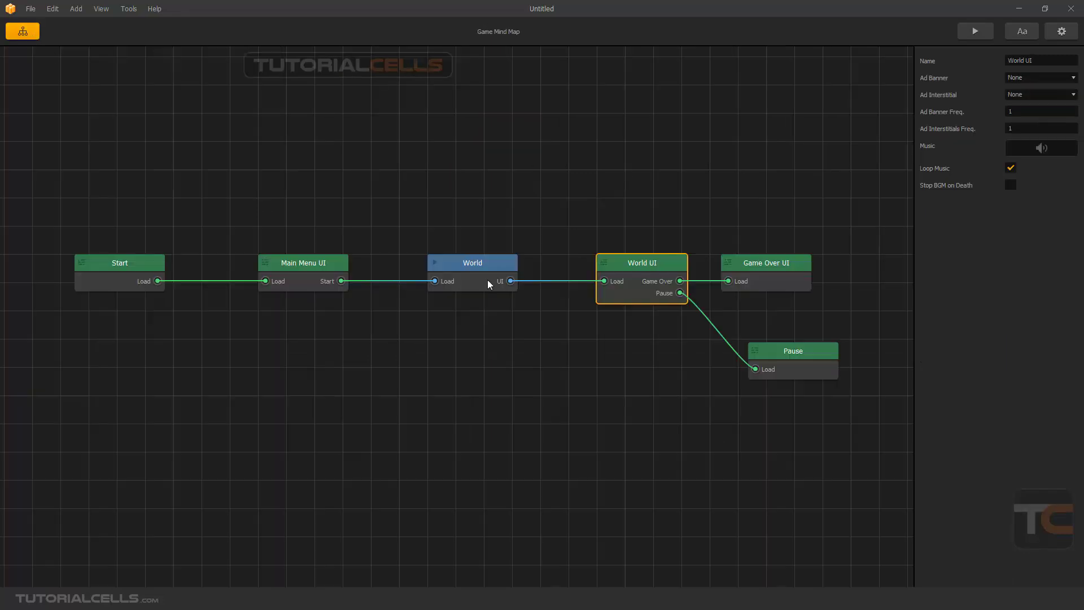
double_click(503, 271)
left_click(37, 75)
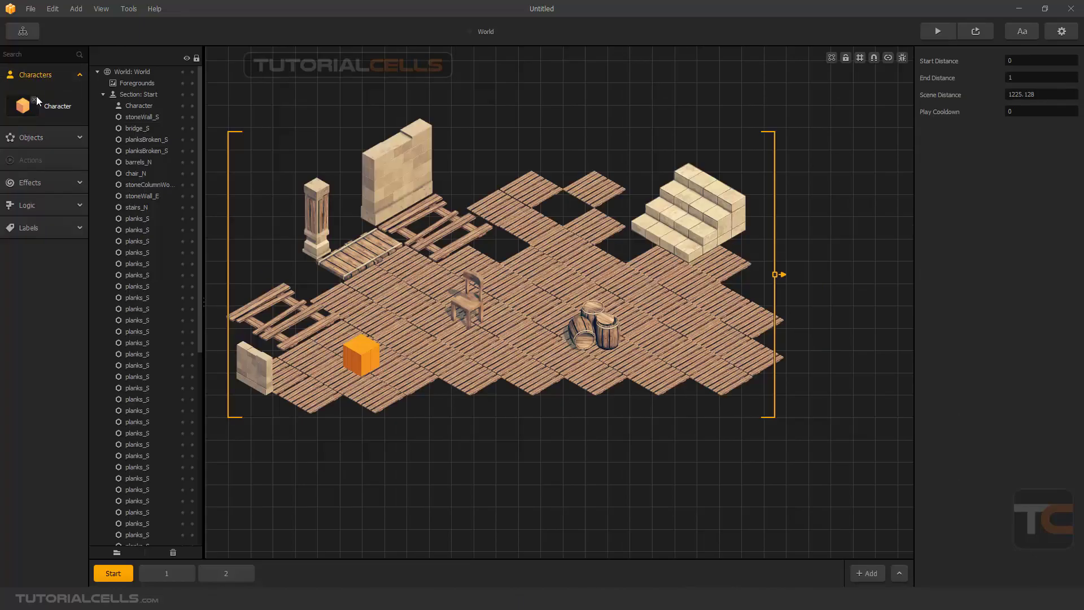
left_click(37, 111)
scroll(1041, 461, "down", 10)
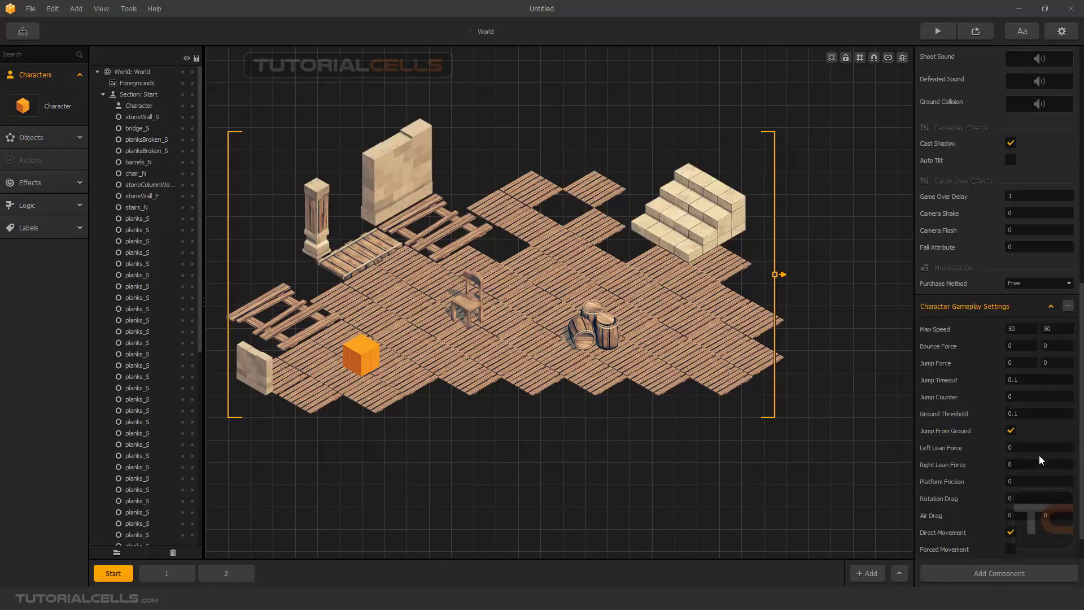
scroll(1042, 461, "down", 2)
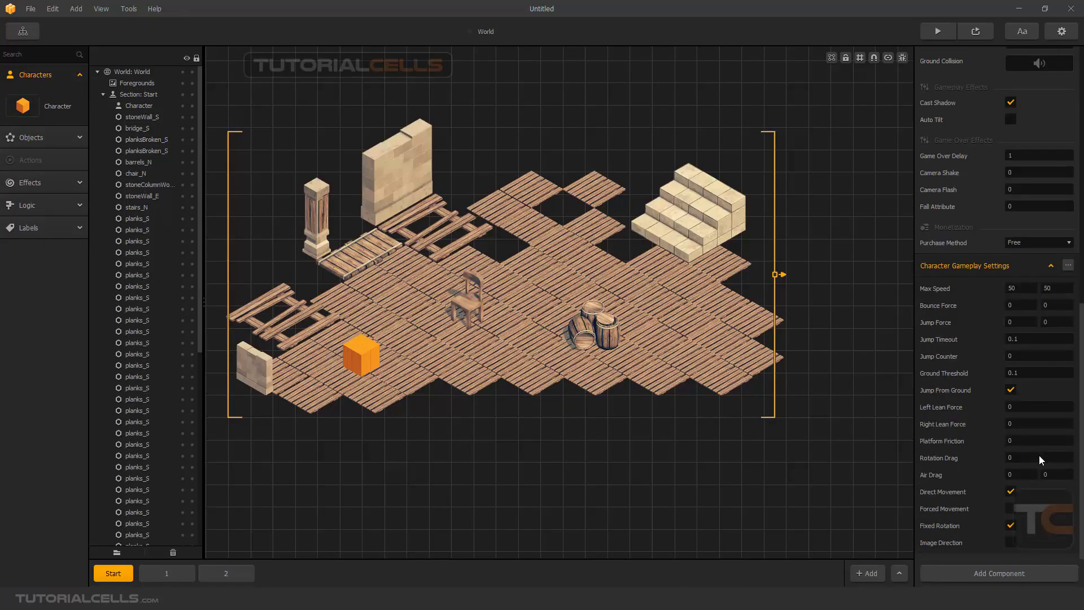
left_click(1051, 266)
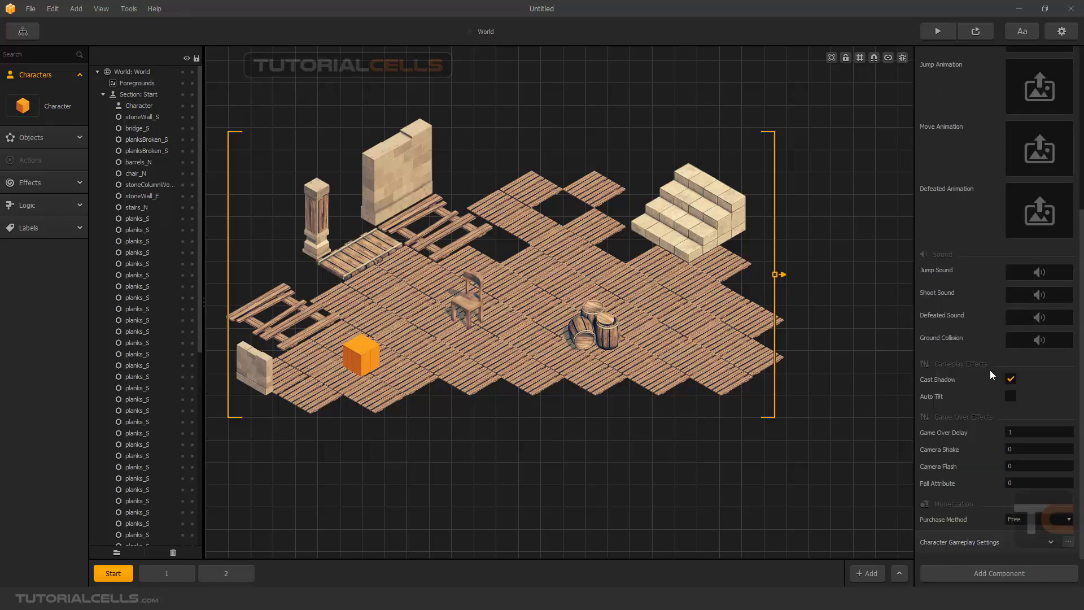
- Add an Advanced Move component to the Character asset and name it "up"
left_click(957, 572)
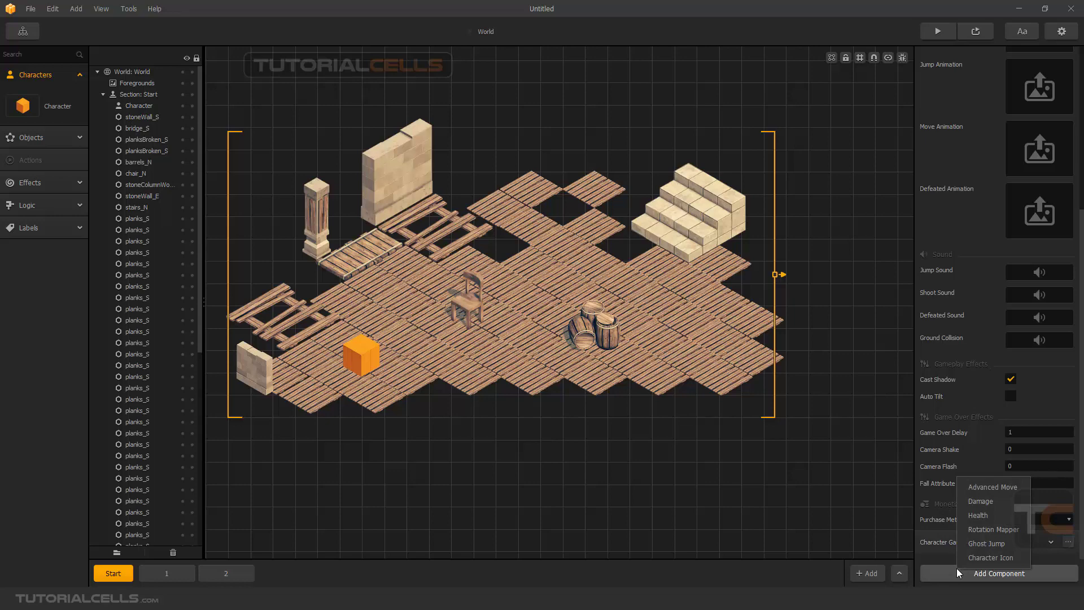
left_click(970, 496)
triple_click(1031, 319)
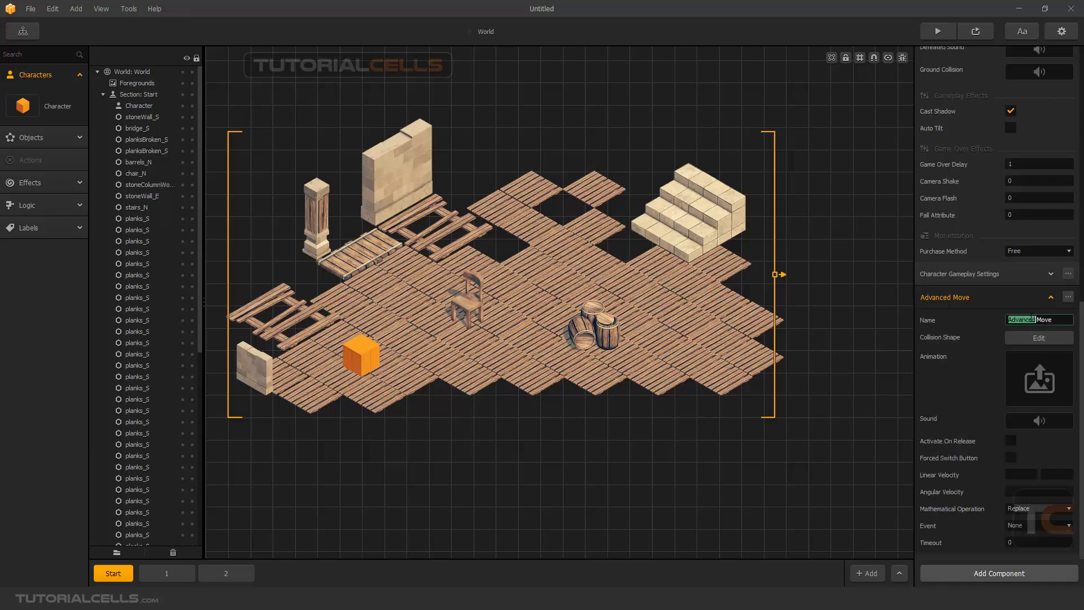
type("up")
left_click(941, 375)
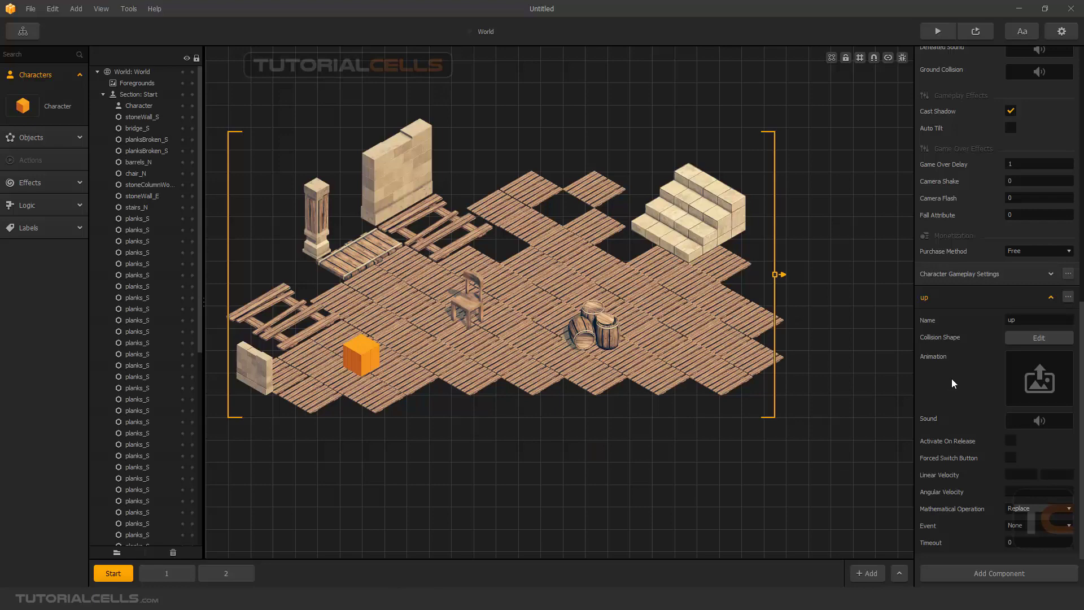
- Set the up component's vertical Linear Velocity to 20 and its Event to Button - up
mouse_move(1023, 379)
left_click(1053, 476)
type("20")
left_click(1051, 458)
left_click(1020, 511)
left_click(1022, 527)
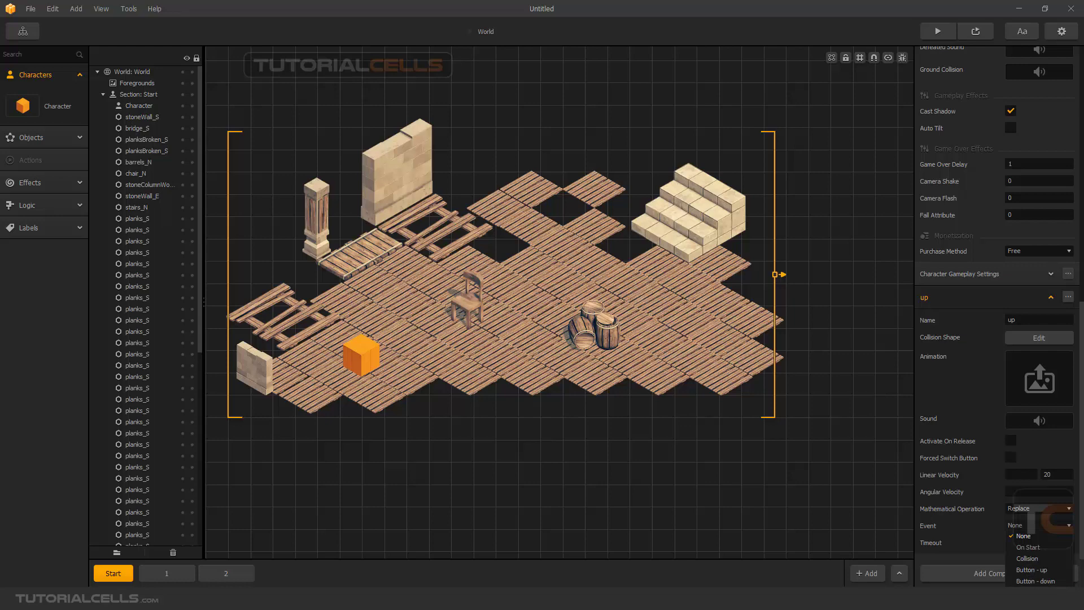
left_click(1032, 570)
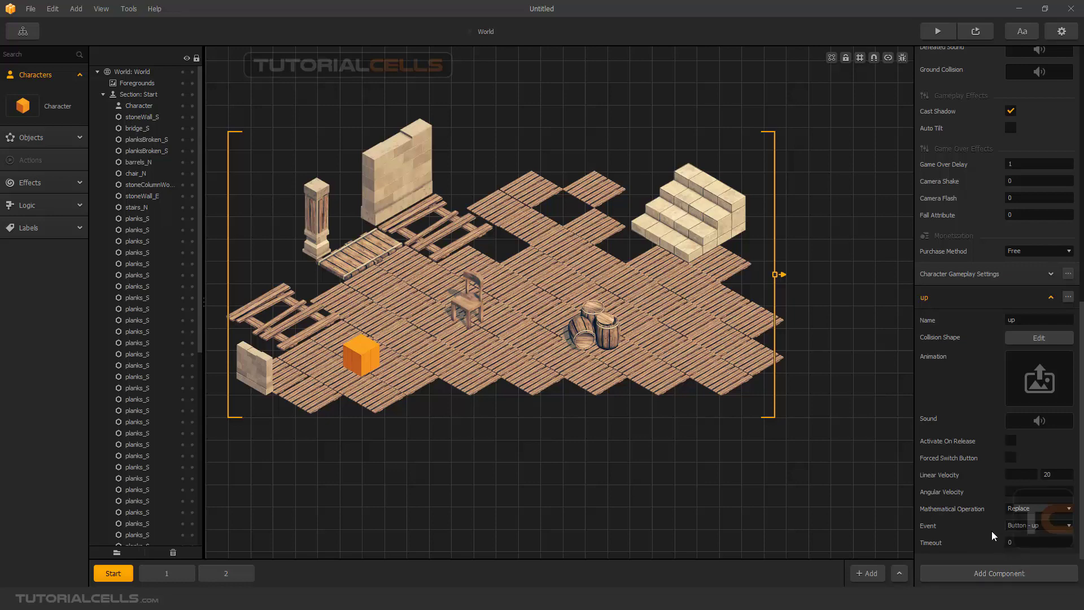
left_click(1039, 530)
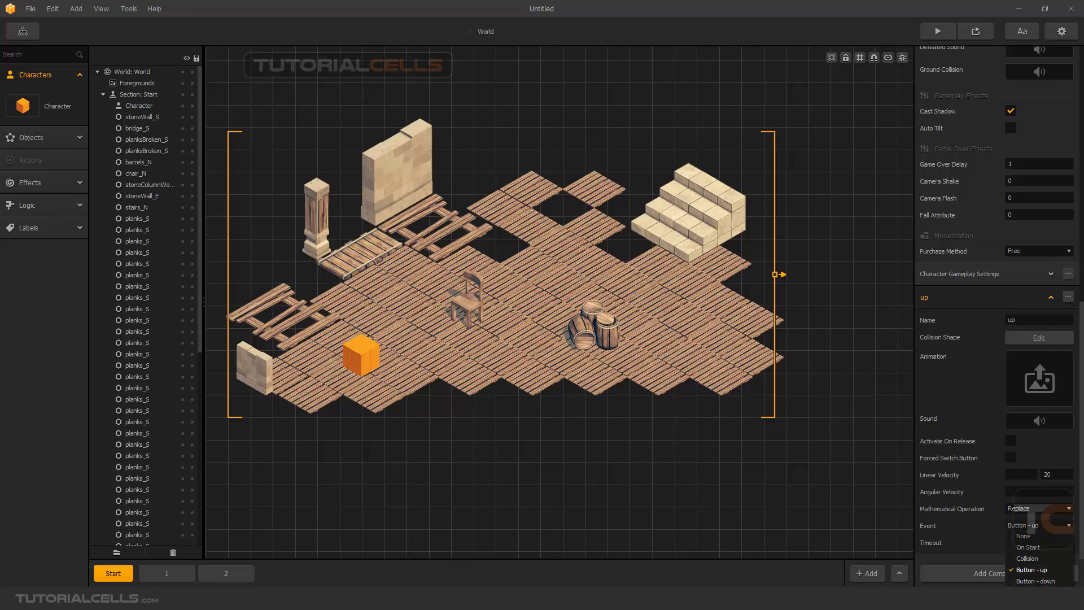
- Add a second Advanced Move component to the Character asset and name it "down"
left_click(980, 545)
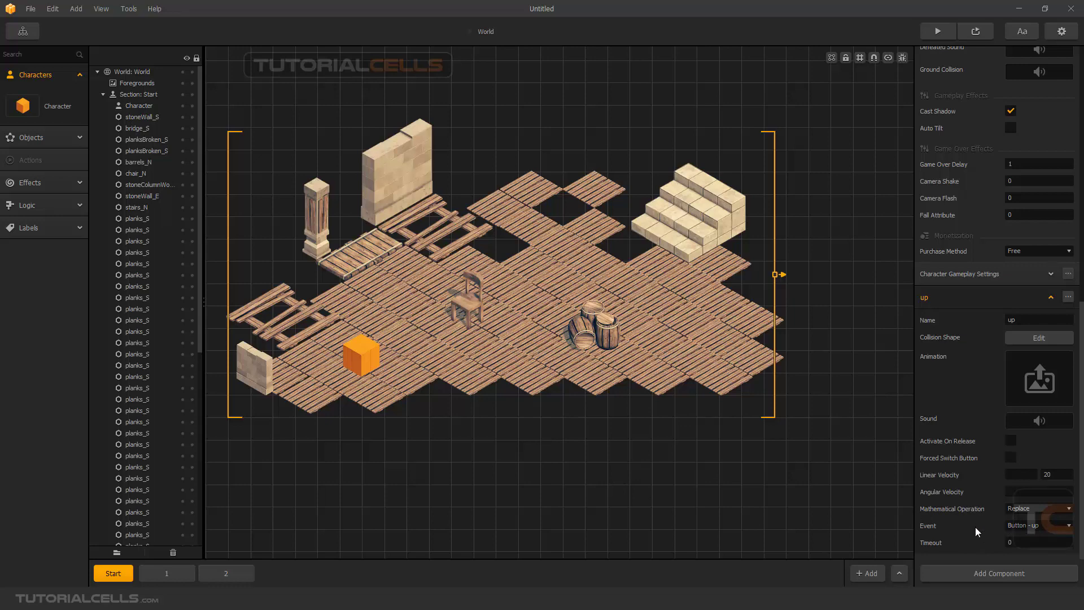
left_click(972, 575)
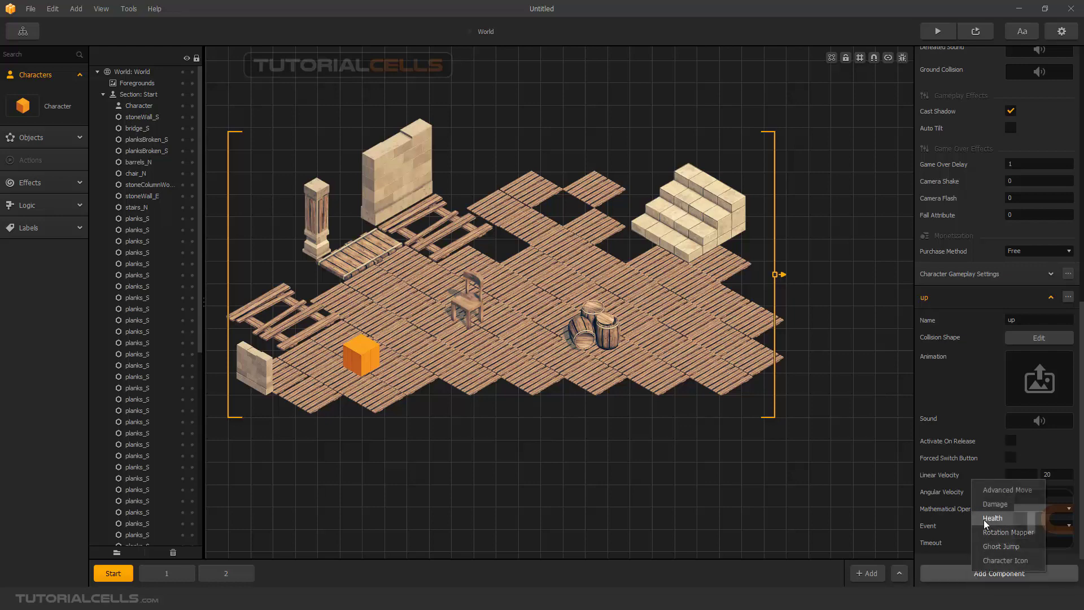
left_click(1000, 491)
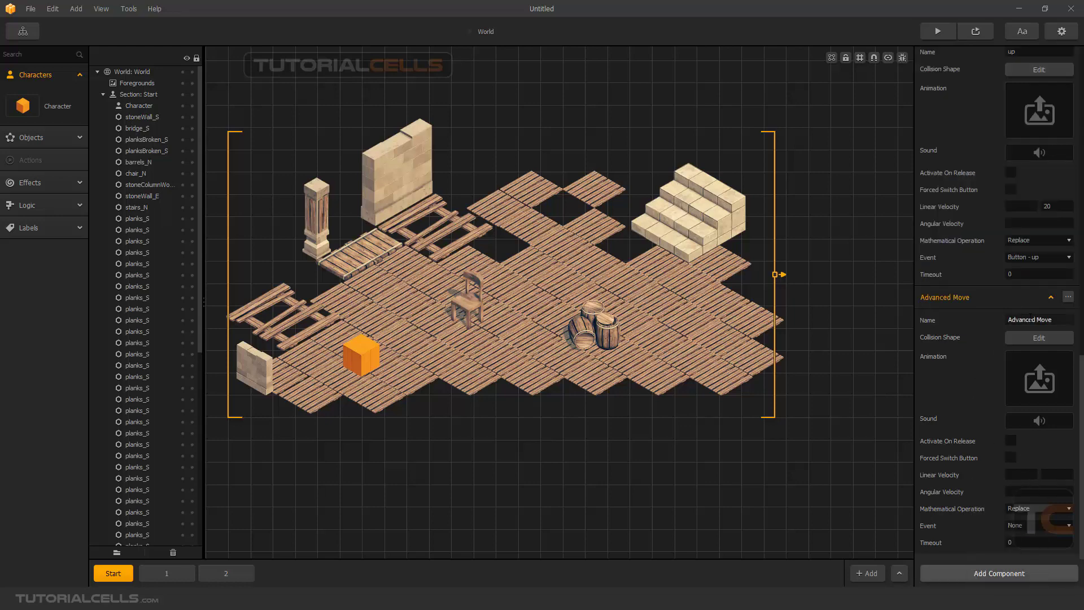
triple_click(1030, 319)
type("down")
key("Return")
- Set the down component's vertical Linear Velocity to -20 and its Event to Button - down
left_click(1044, 474)
type("-20")
left_click(1017, 526)
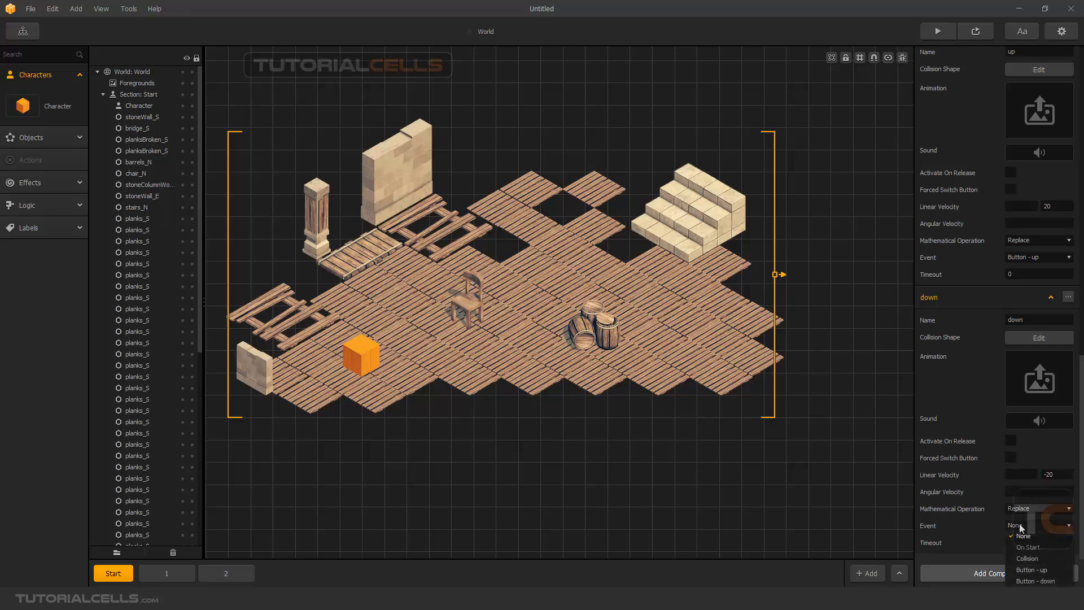
left_click(1029, 581)
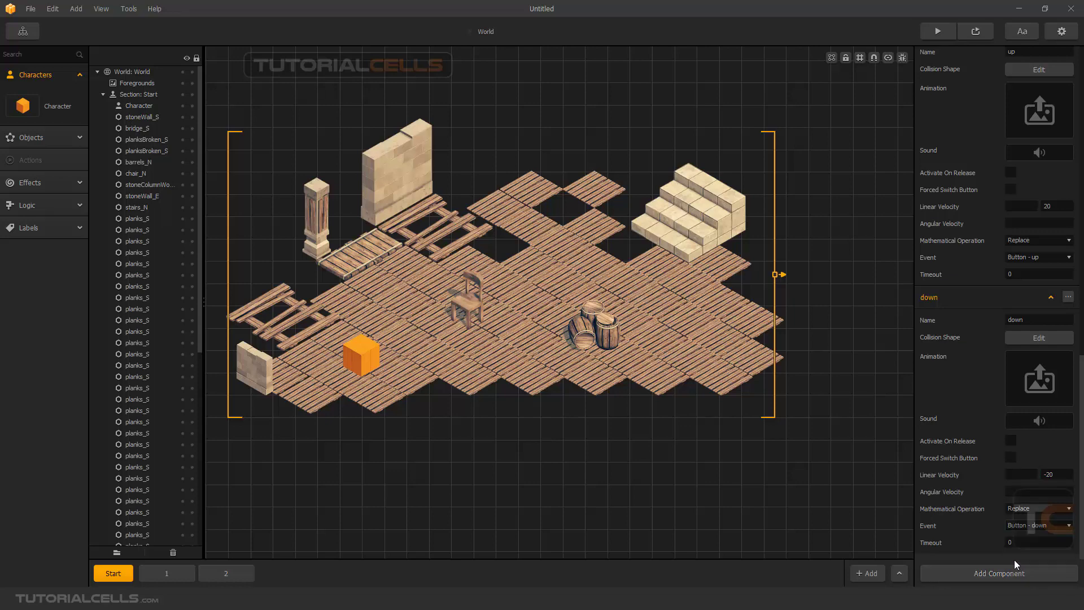
- Add another Advanced Move component to the Character asset and name it "left"
left_click(1007, 564)
left_click(1029, 486)
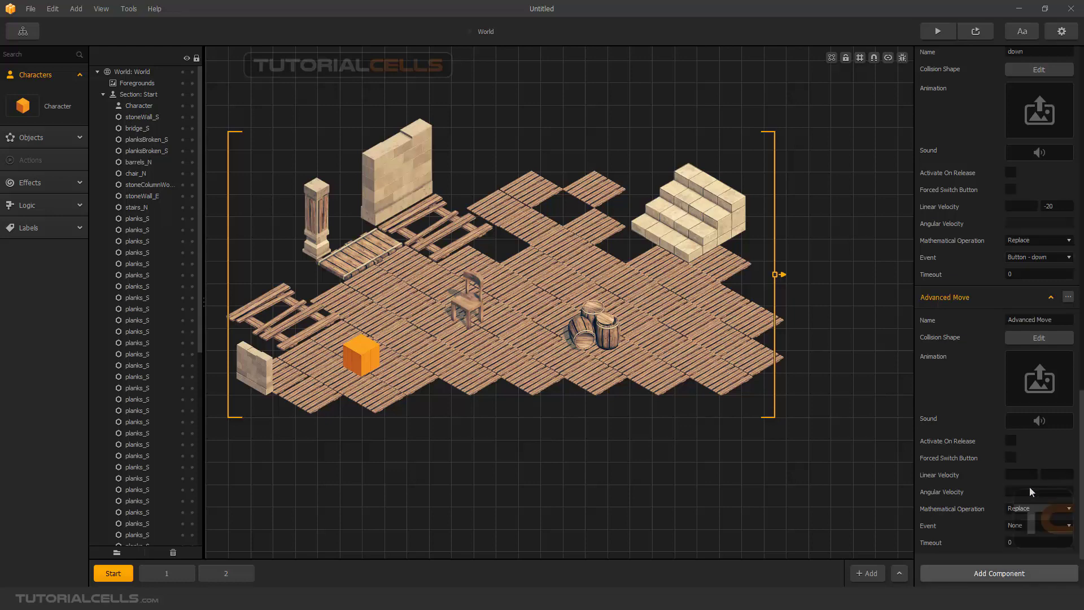
left_click_drag(1008, 320, 968, 318)
key("BackSpace")
- Set the left component's horizontal Linear Velocity to -20 and its Event to Button - left
left_click(1013, 473)
type("-20")
left_click(1025, 527)
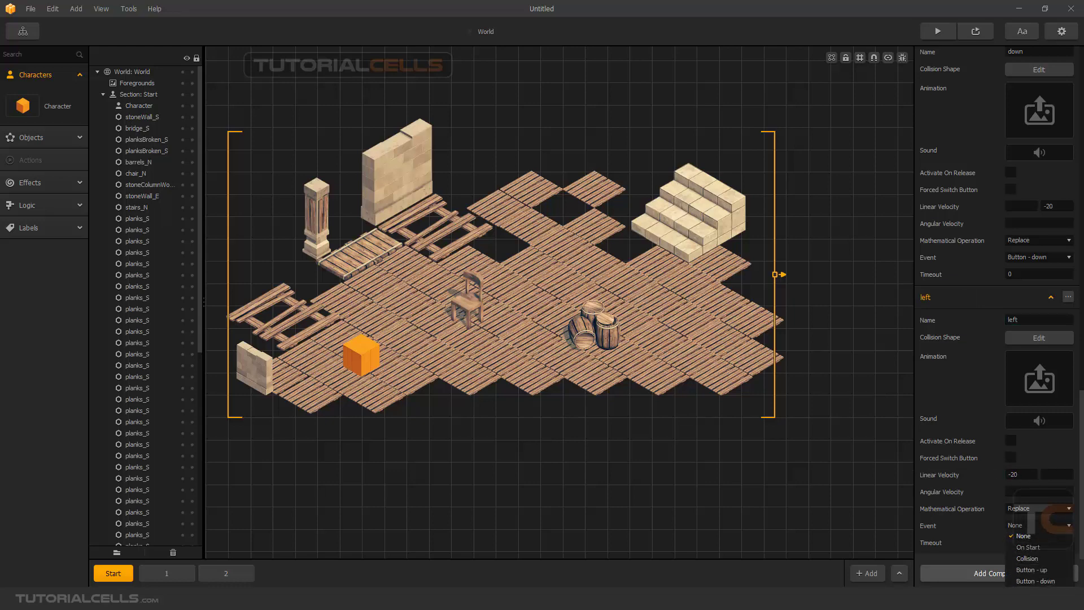
left_click(1016, 581)
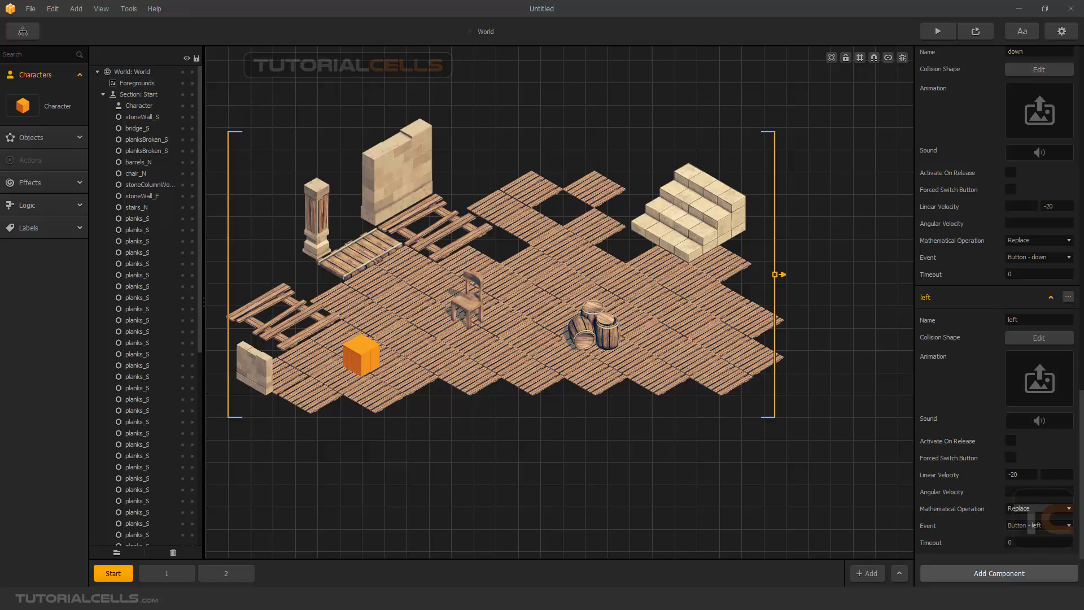
- Add a fourth Advanced Move component to the Character asset and name it "right"
left_click(987, 575)
left_click(1016, 489)
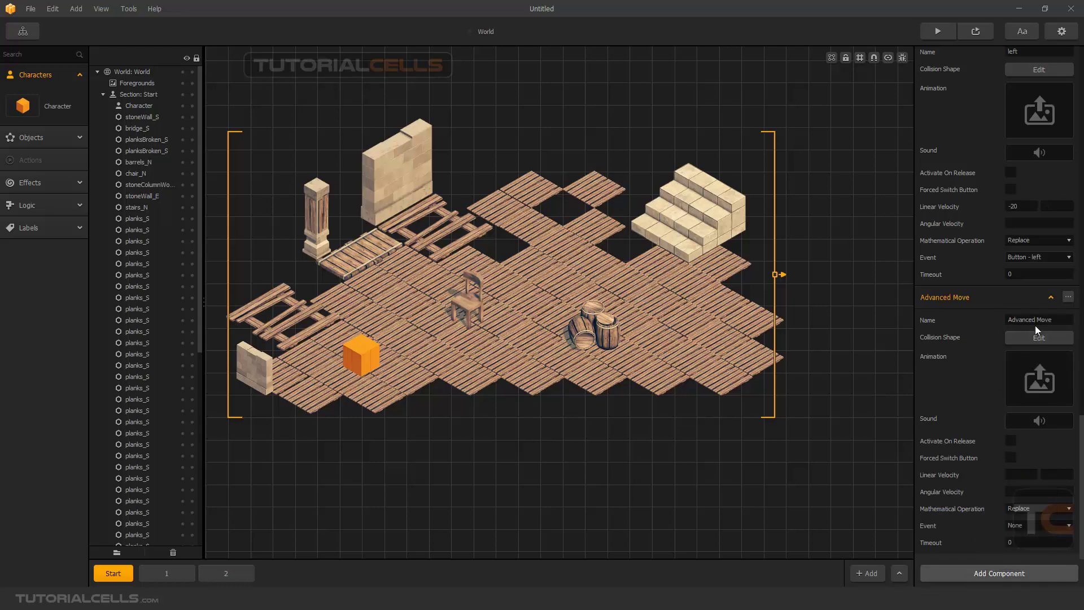
left_click_drag(1009, 319, 1052, 319)
type("right")
key("Return")
- Set the right component's horizontal Linear Velocity to 20 and its Event to Button - right
type("20")
left_click(1024, 526)
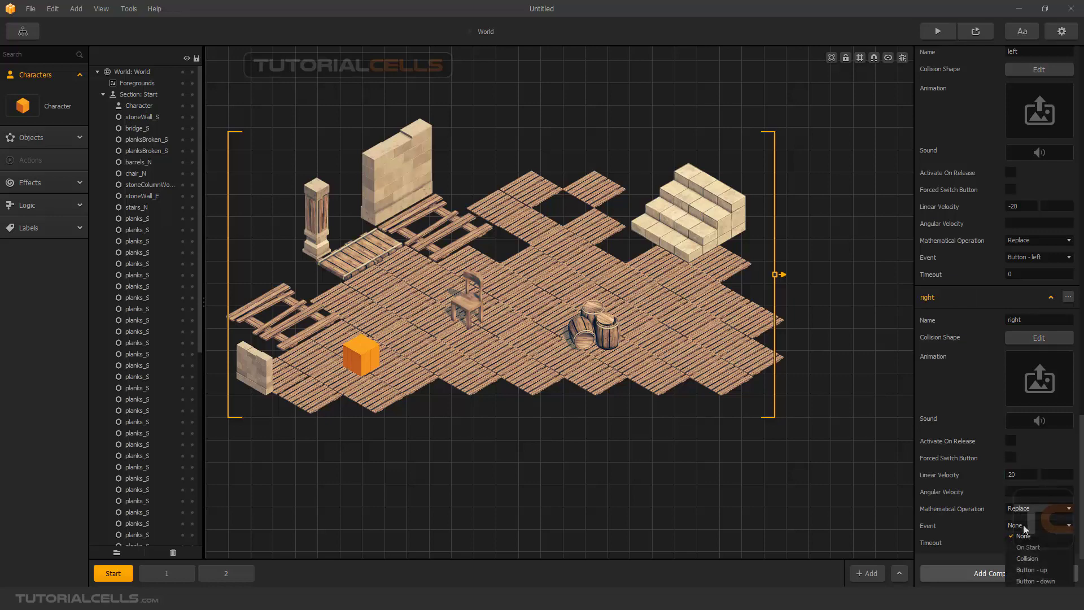
scroll(1033, 565, "down", 2)
left_click(1033, 581)
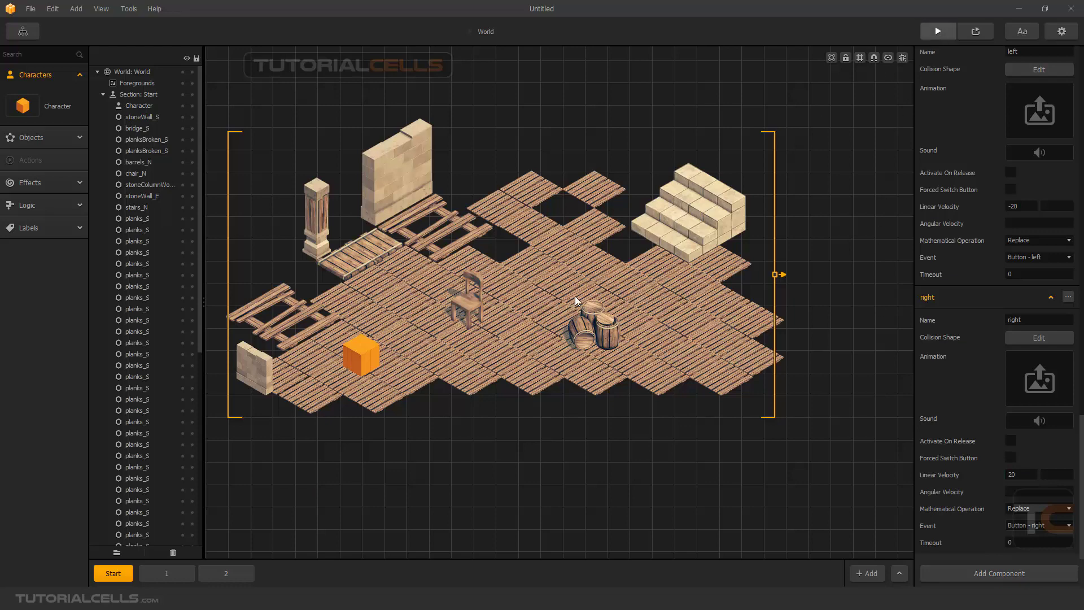
- Preview the game, test moving the cube with the four on-screen arrow buttons, and close the preview
left_click_drag(517, 169, 571, 160)
left_click(491, 330)
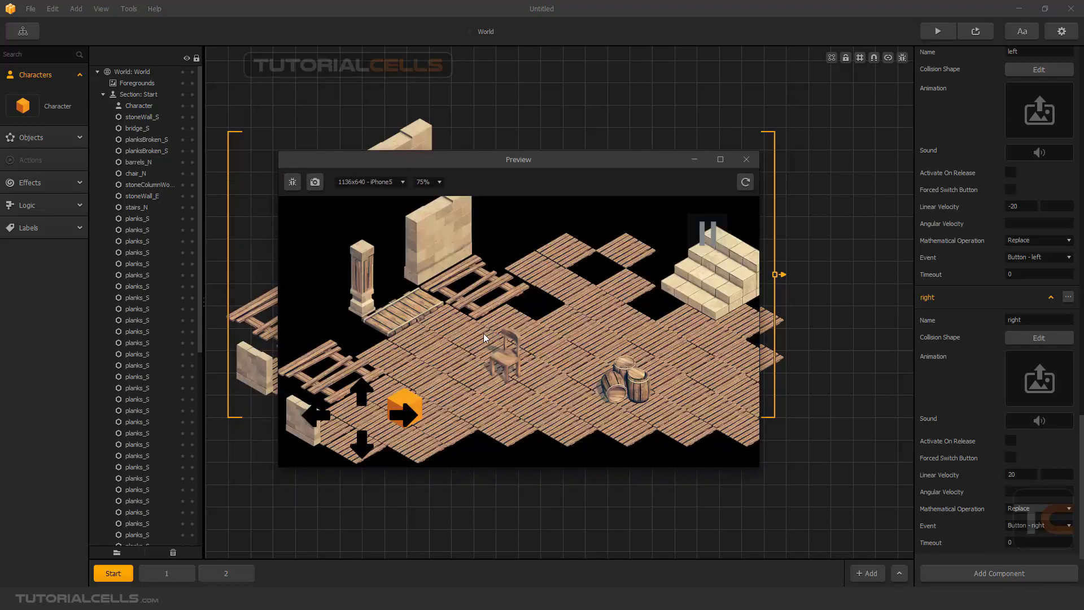
left_click(403, 417)
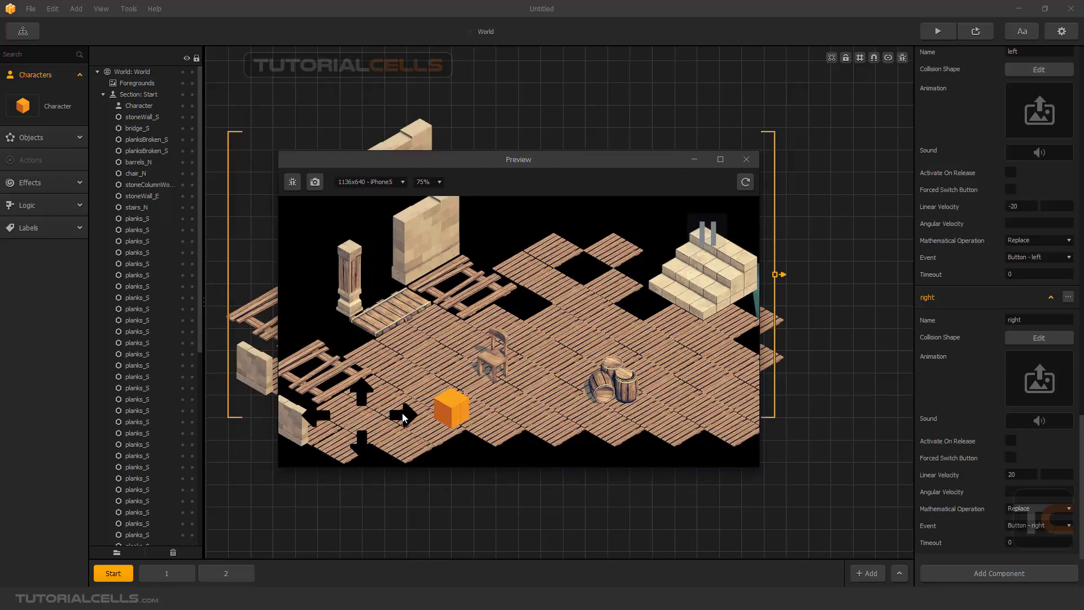
left_click(366, 397)
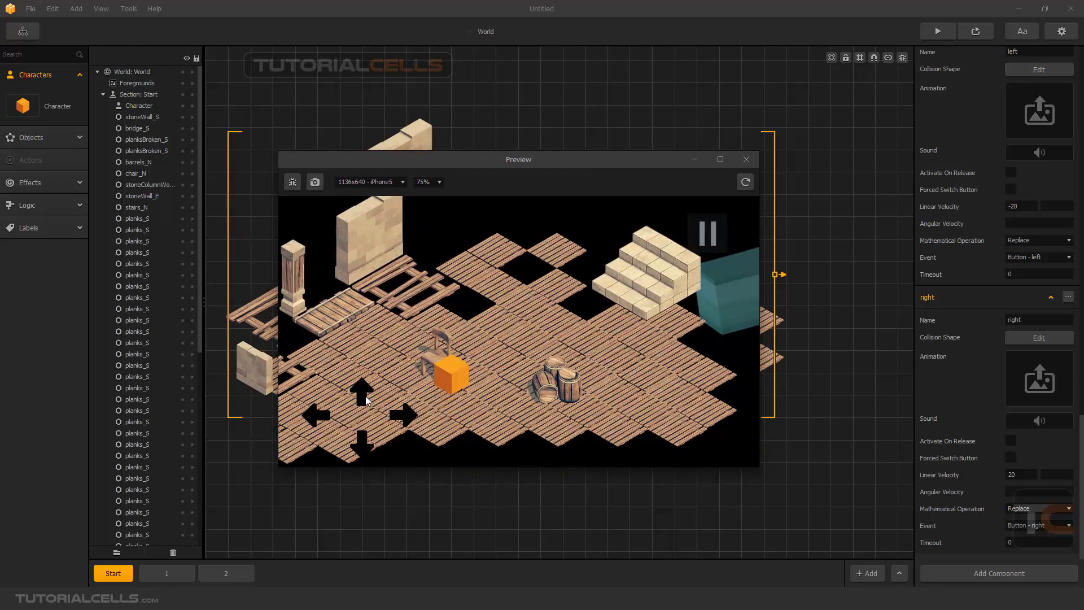
left_click(327, 415)
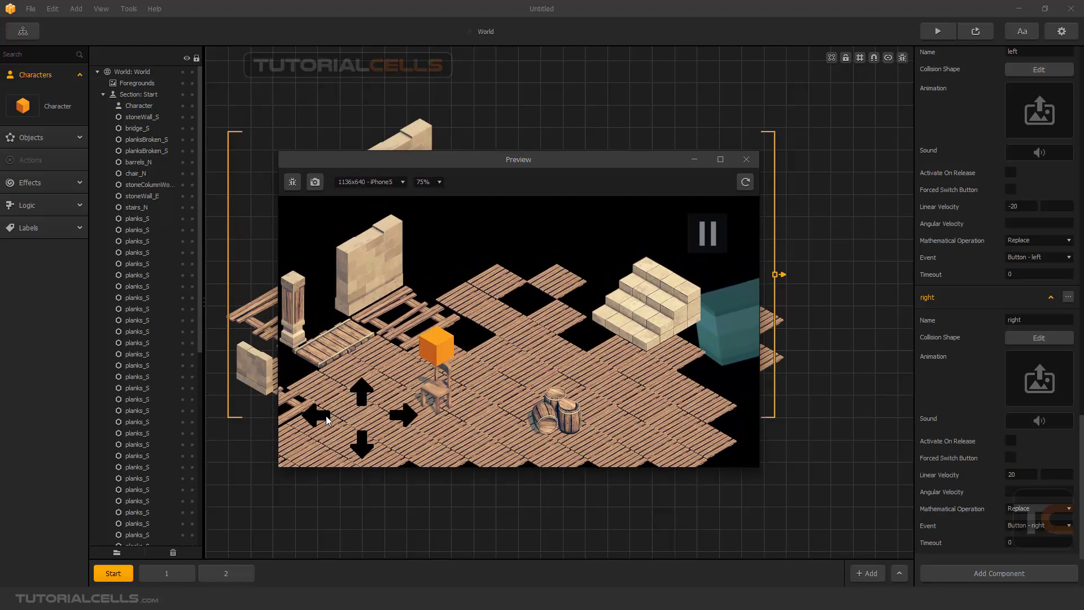
left_click(353, 446)
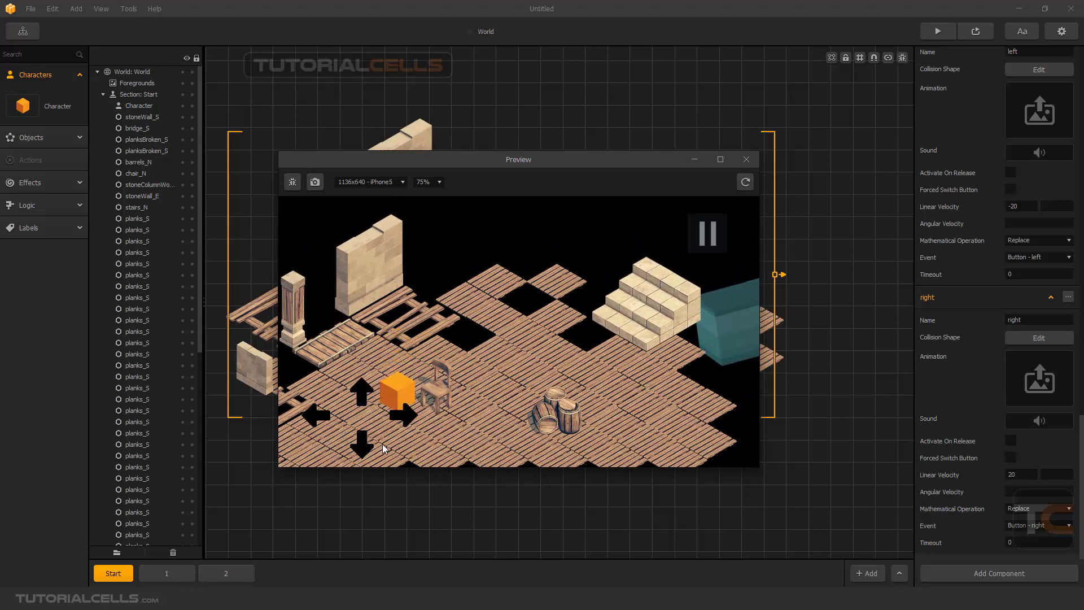
left_click(404, 417)
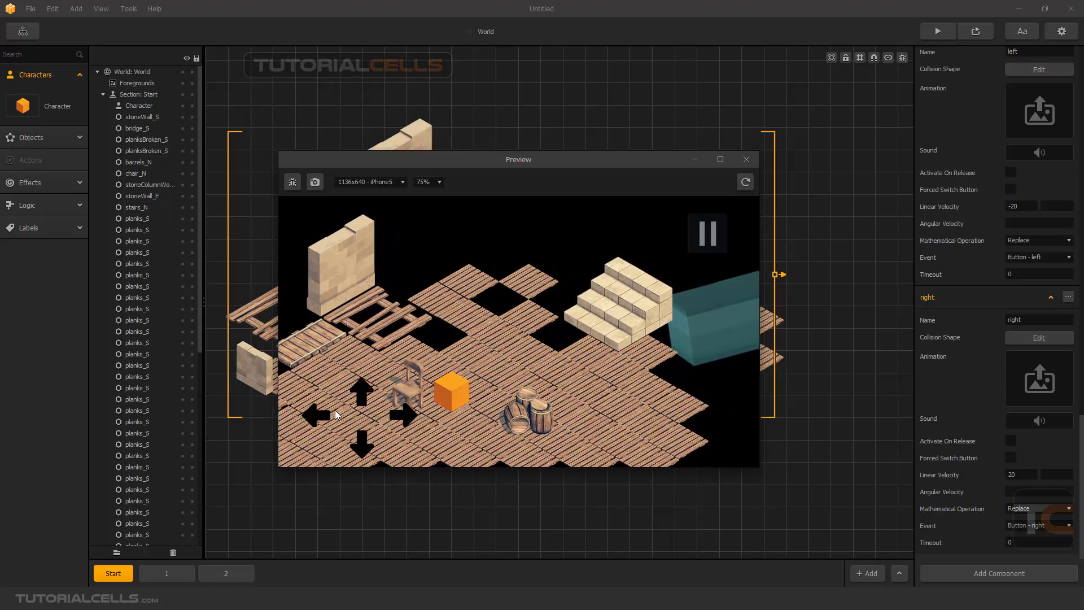
left_click(327, 416)
left_click(364, 447)
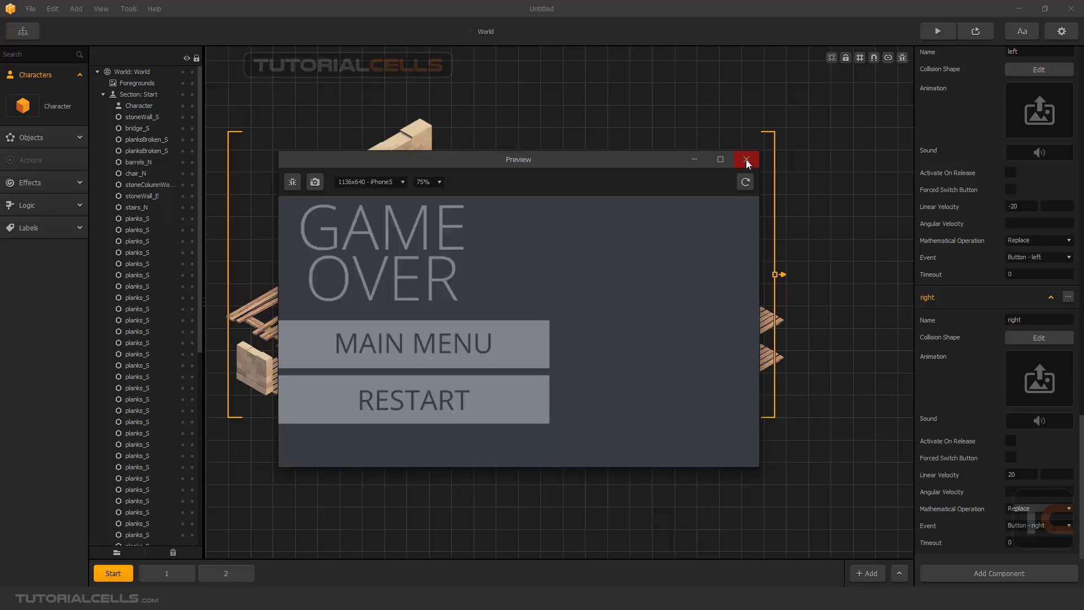
left_click(747, 160)
- Show the game frame in the Start scene and stretch its inner camera boundary lines vertically to cover nearly the full frame height
left_click(364, 355)
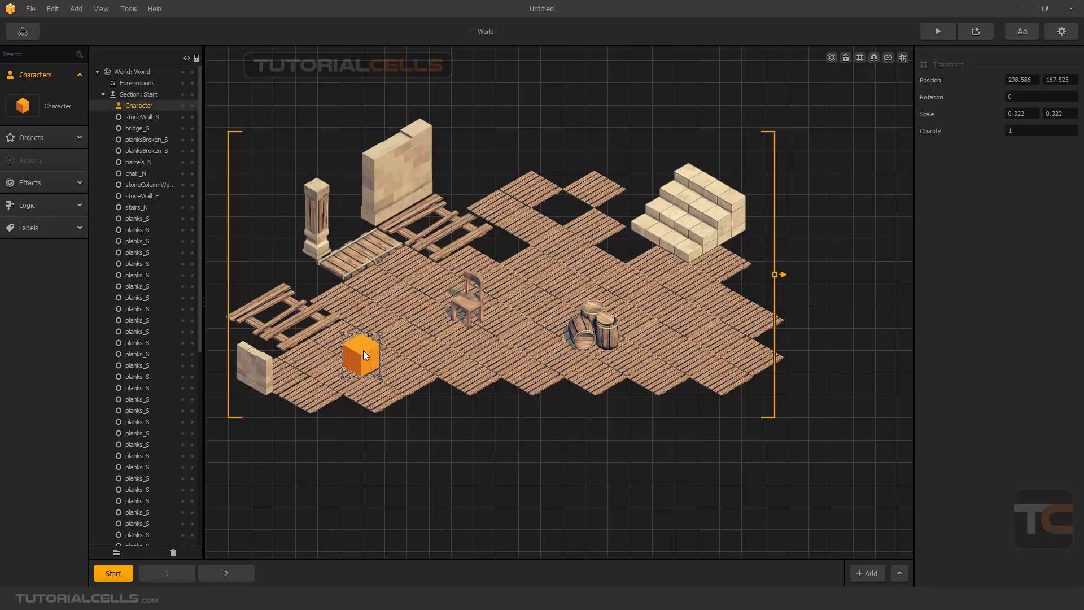
left_click(832, 60)
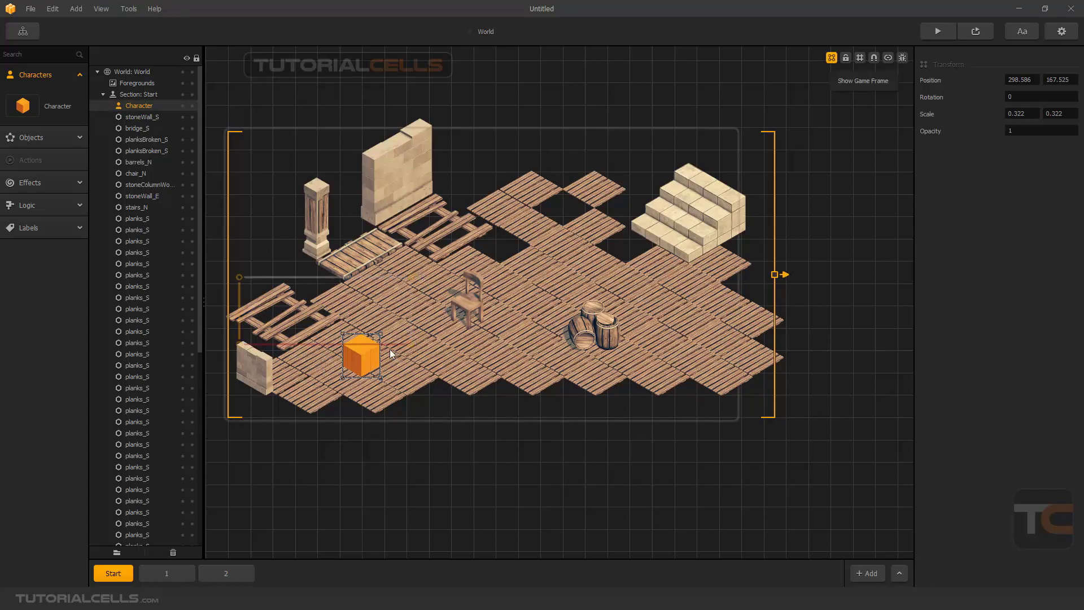
left_click(411, 344)
left_click(370, 398)
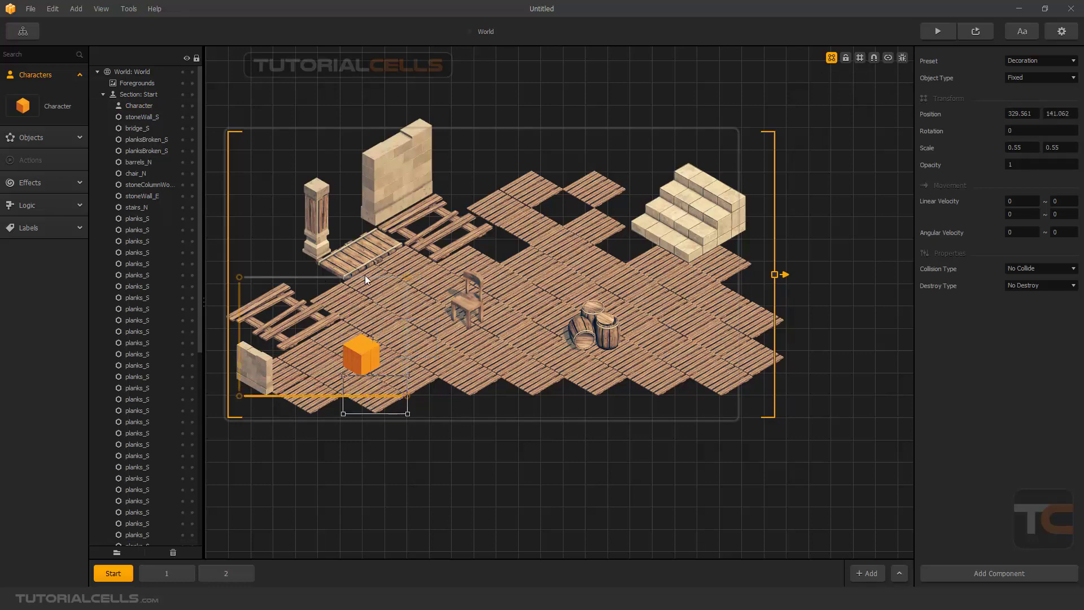
left_click(404, 277)
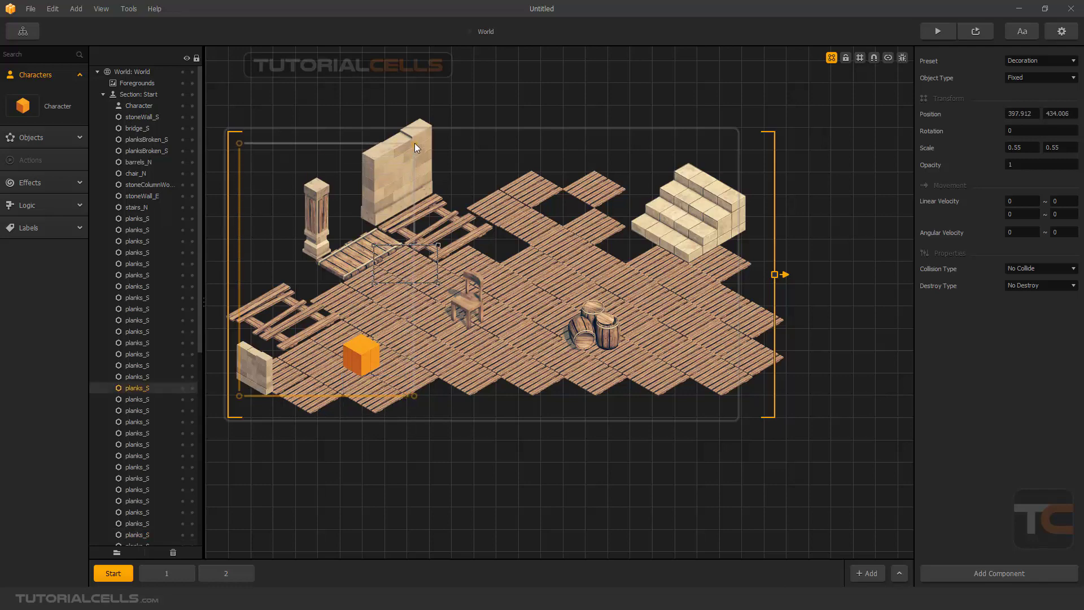
left_click(371, 145)
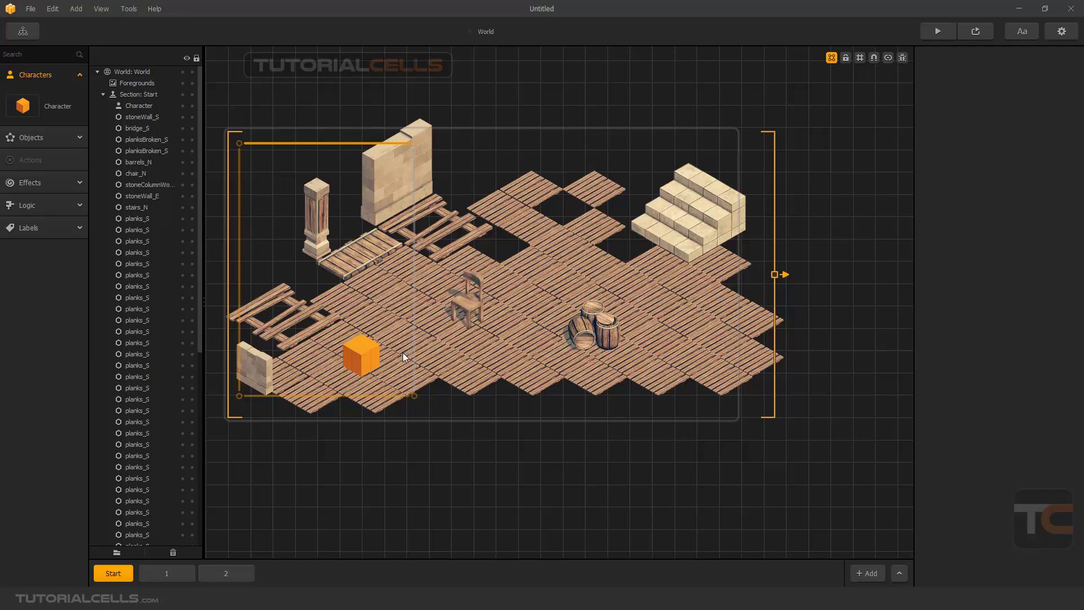
left_click(239, 305)
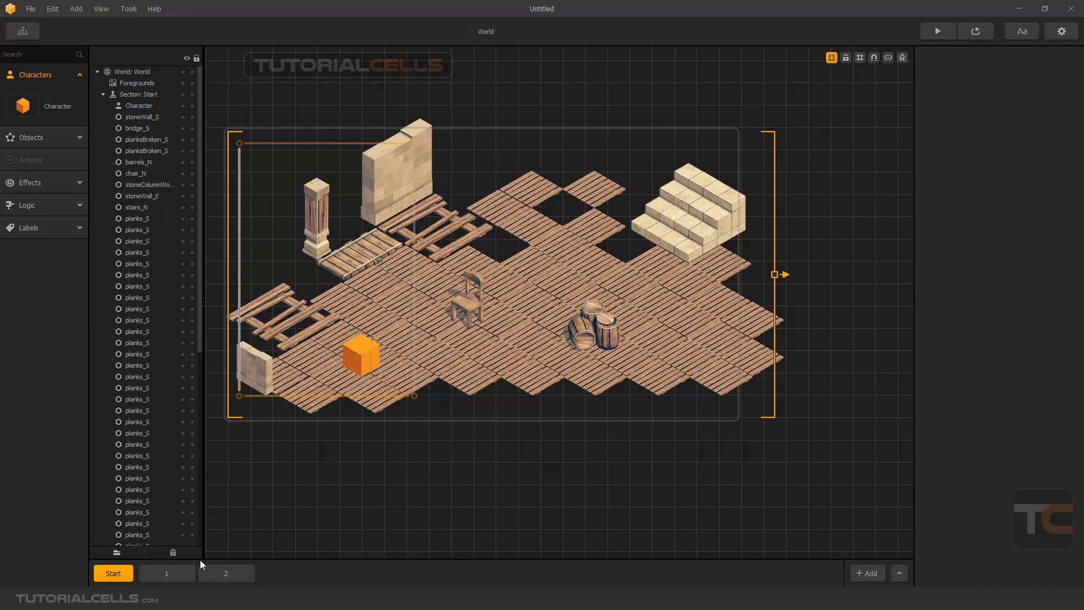
- Look through scenes 1 and 2 of the World and return to the Start scene
left_click(175, 577)
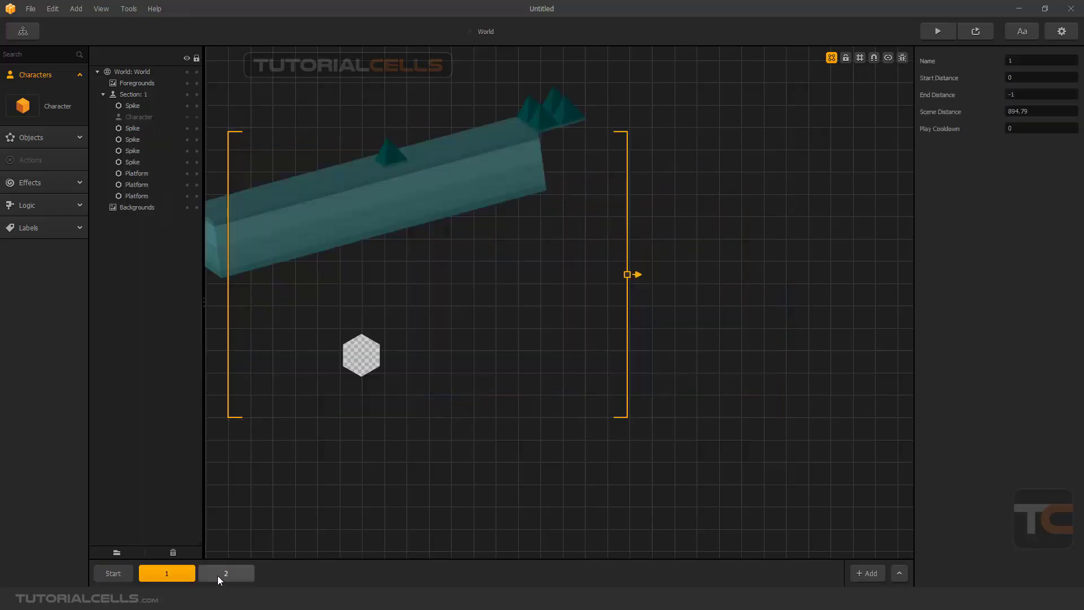
left_click(201, 577)
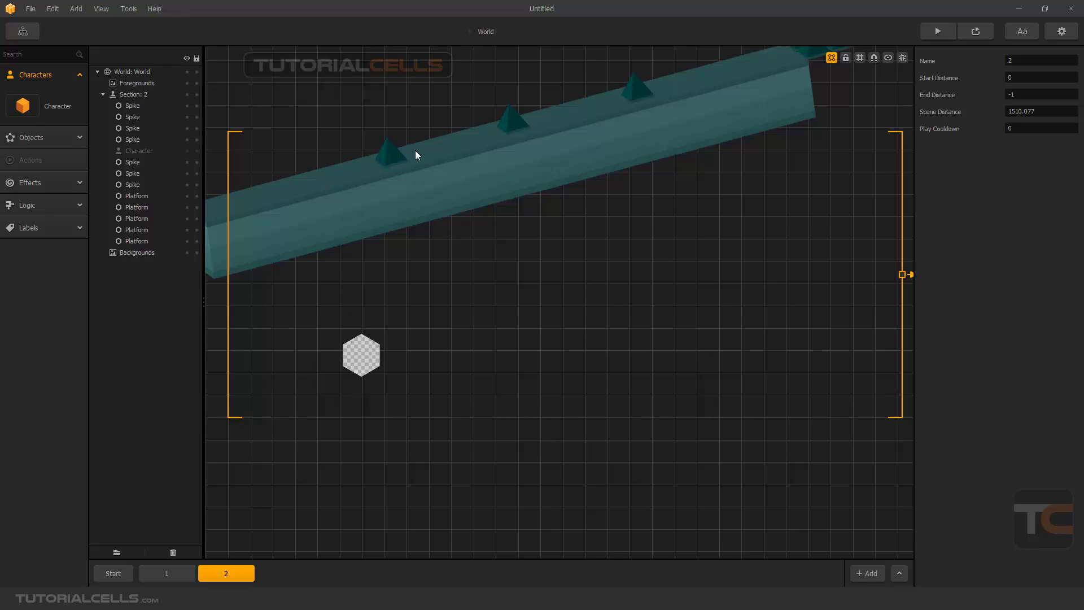
left_click(154, 576)
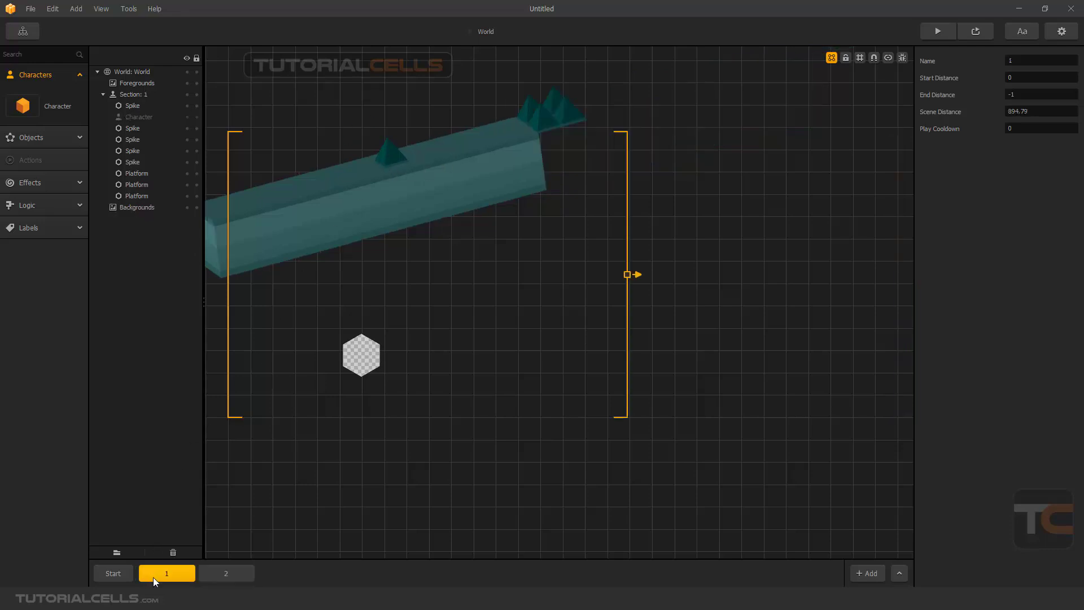
left_click(129, 572)
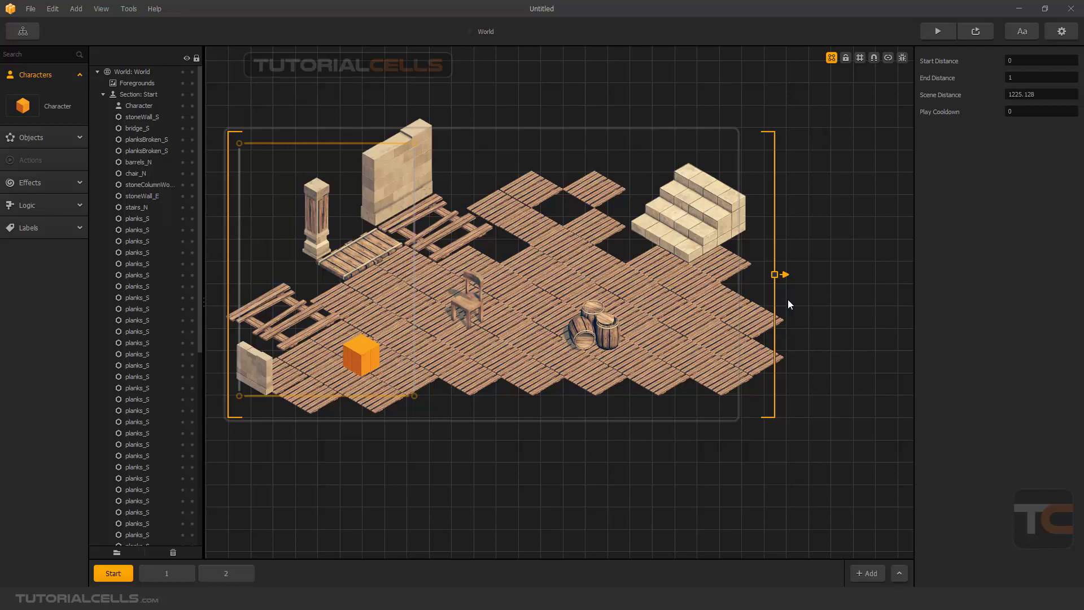
- Preview the game again and test the cube's movement and camera following with the on-screen arrow buttons
left_click(938, 32)
left_click(445, 374)
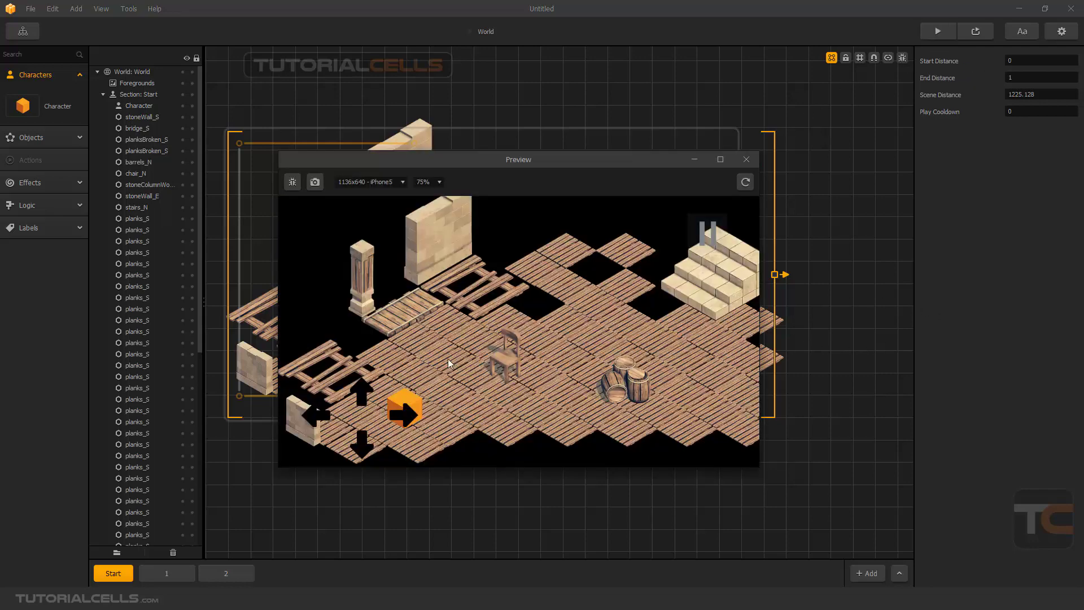
left_click(410, 422)
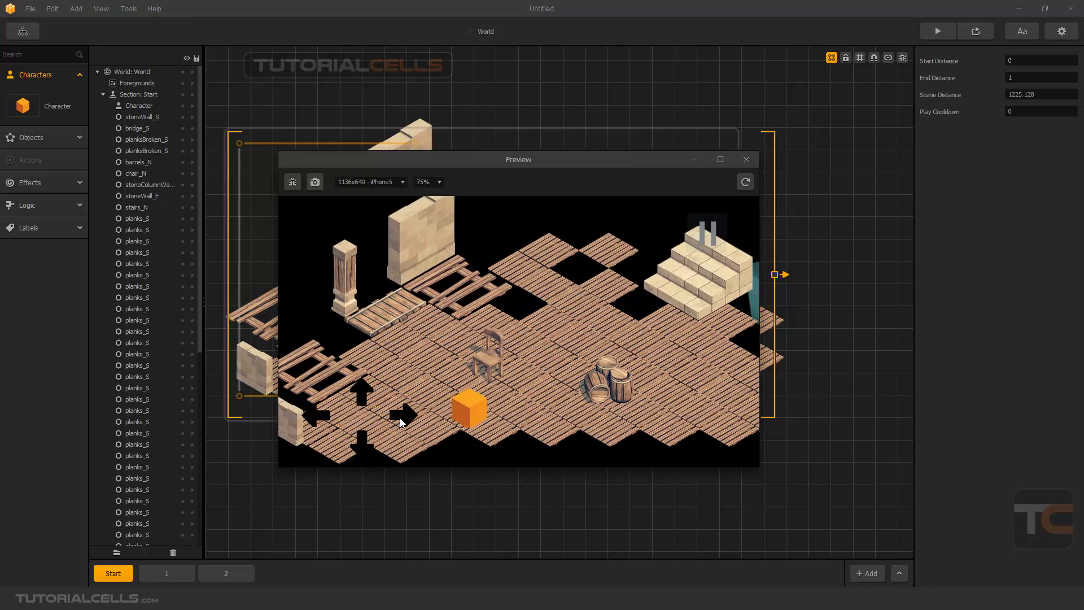
left_click(363, 441)
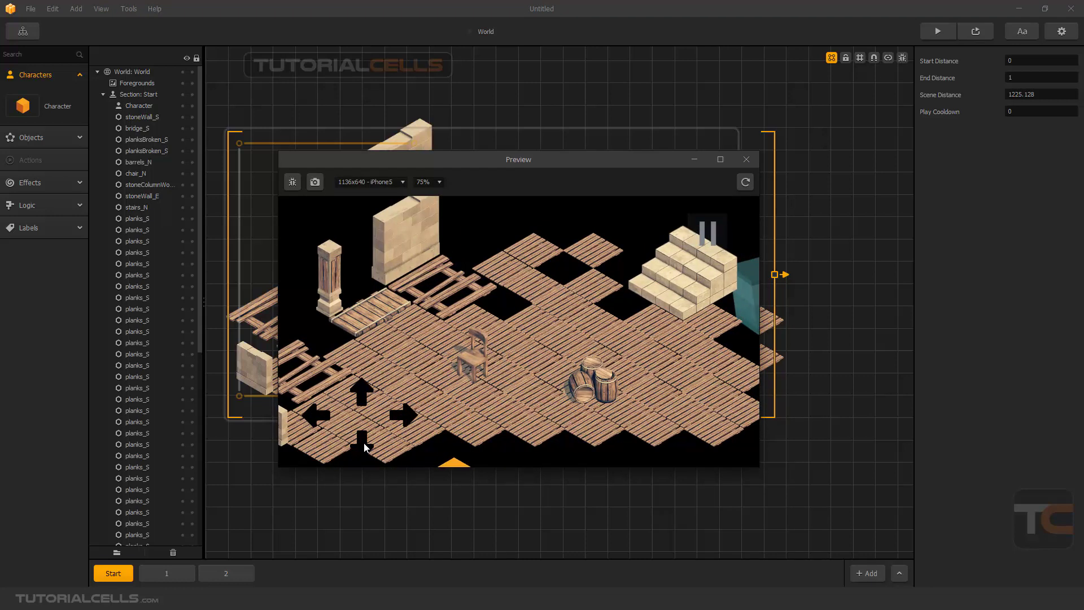
left_click(363, 393)
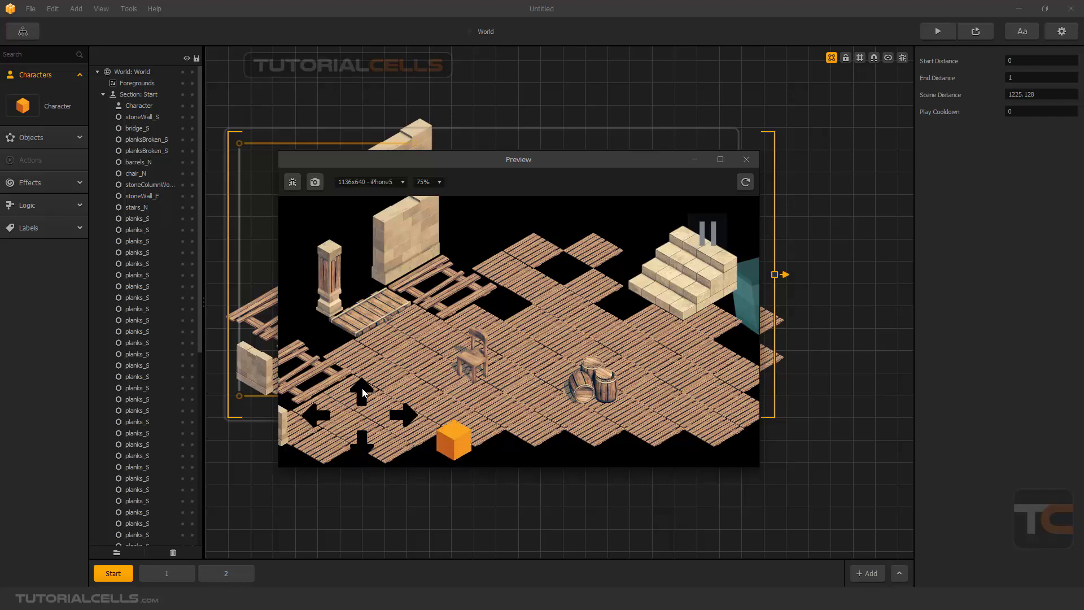
left_click(363, 394)
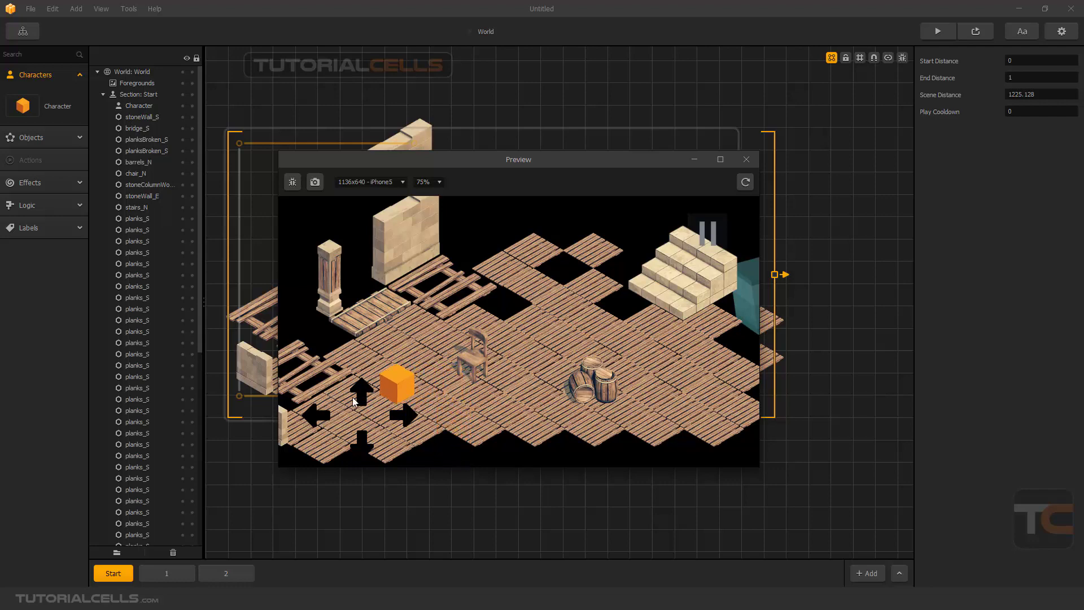
left_click(401, 414)
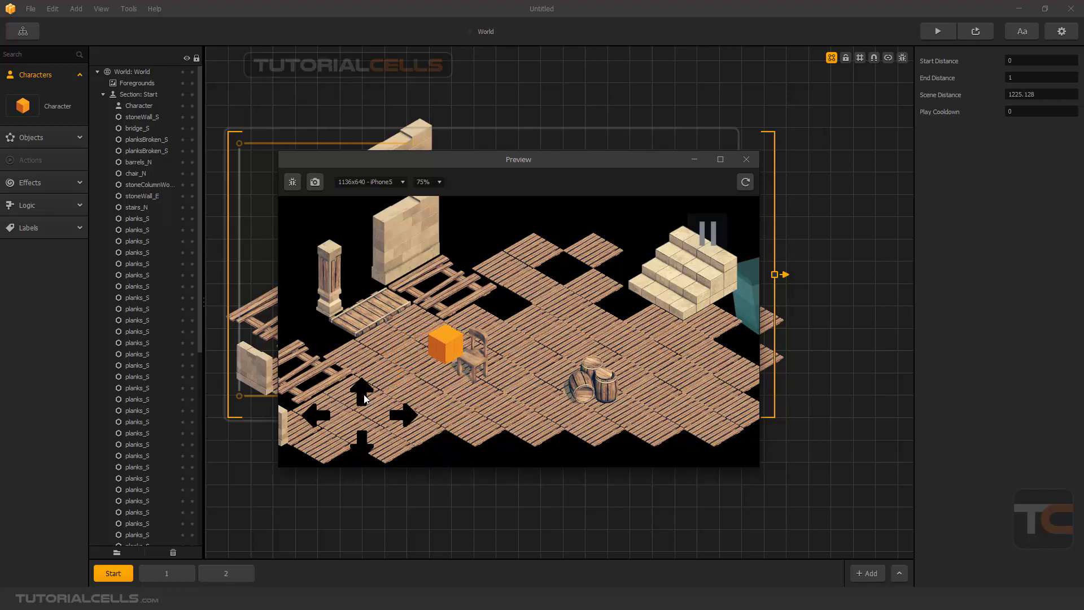
left_click(363, 393)
left_click(401, 414)
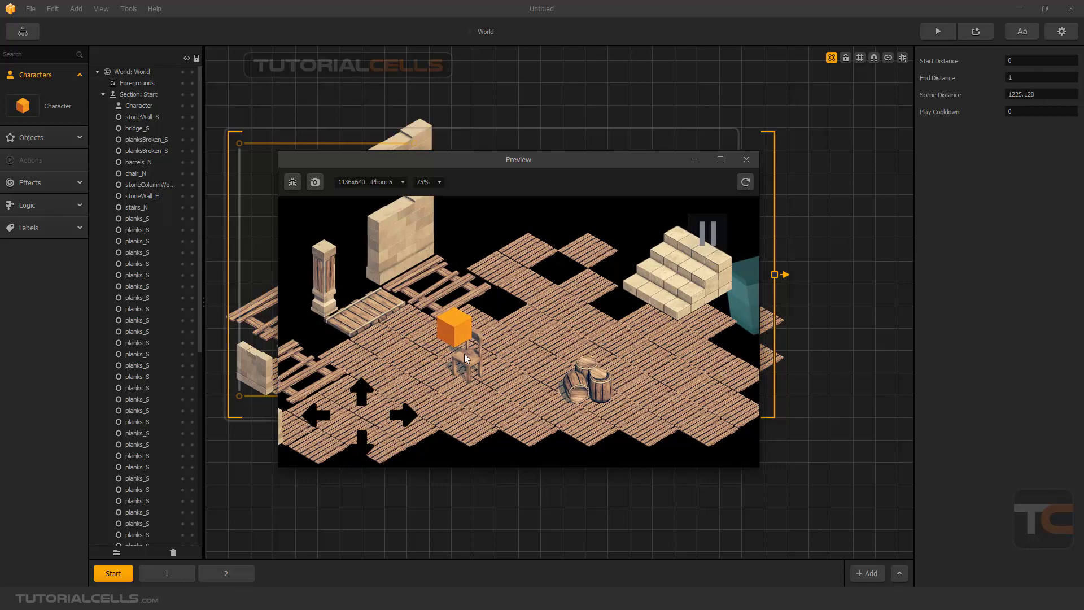
- Close the preview and shrink the circular collision shape of the chair_N object
left_click(746, 159)
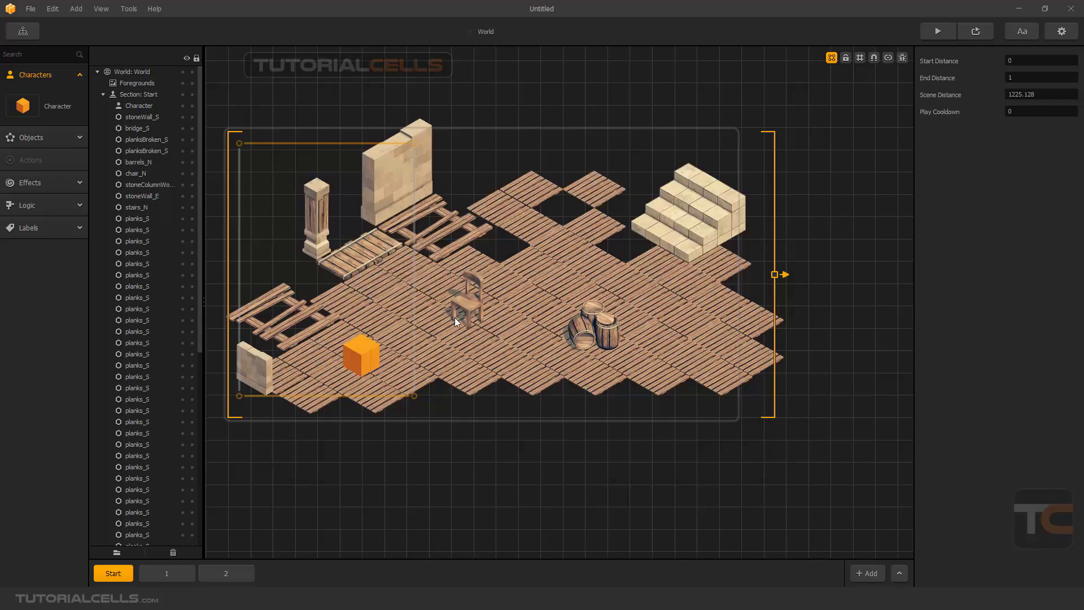
left_click(463, 303)
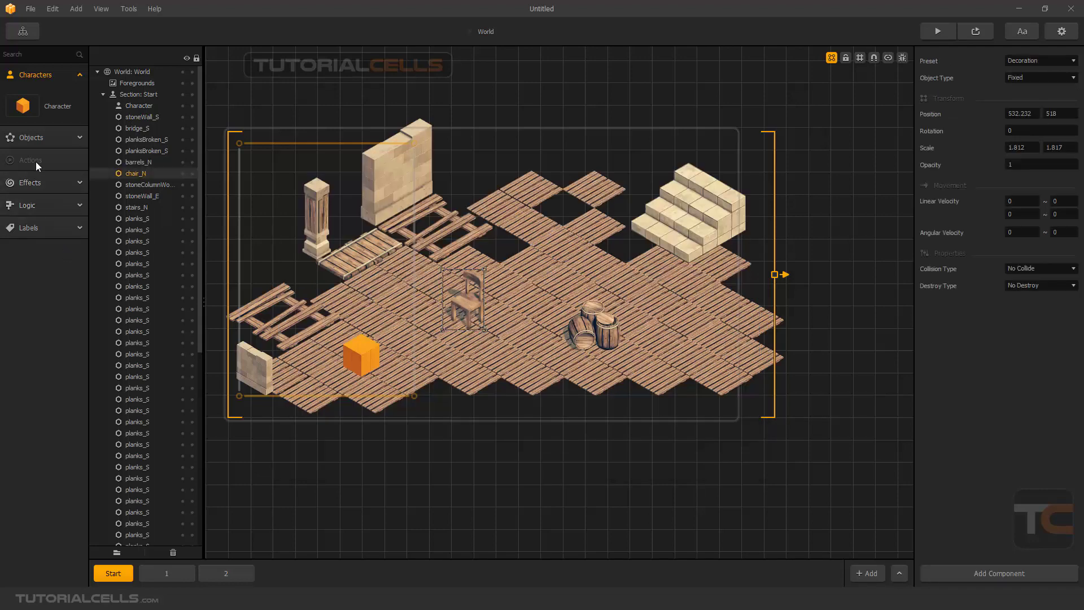
left_click(43, 138)
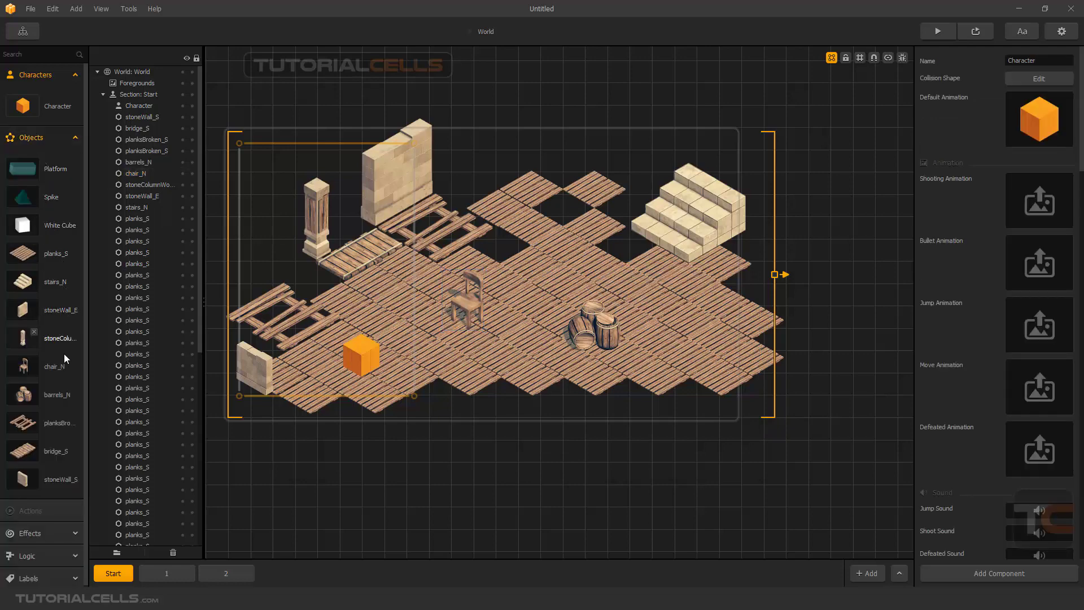
left_click(63, 372)
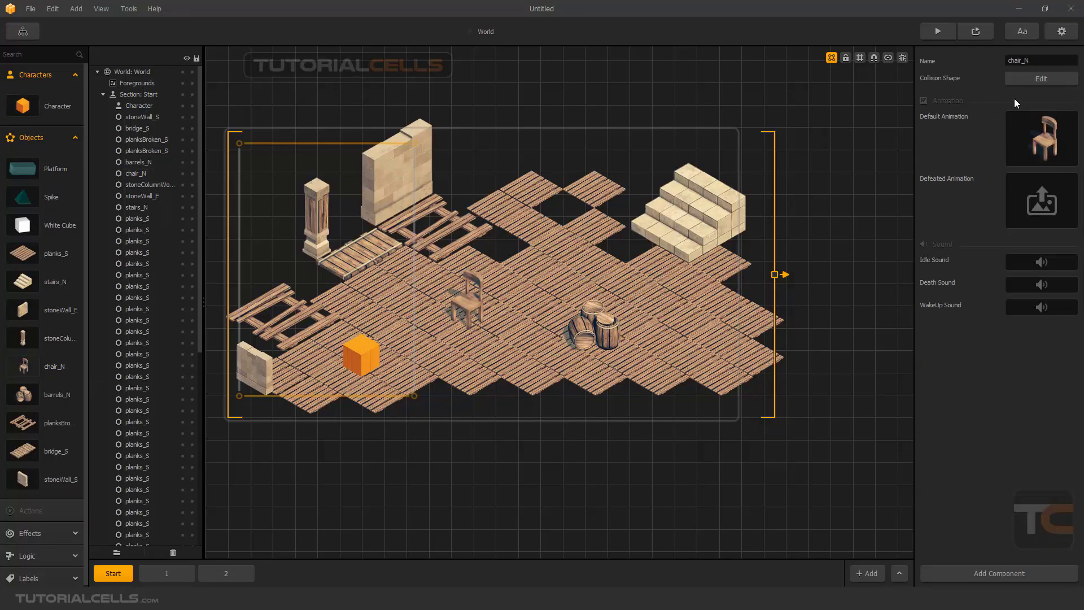
left_click(1035, 82)
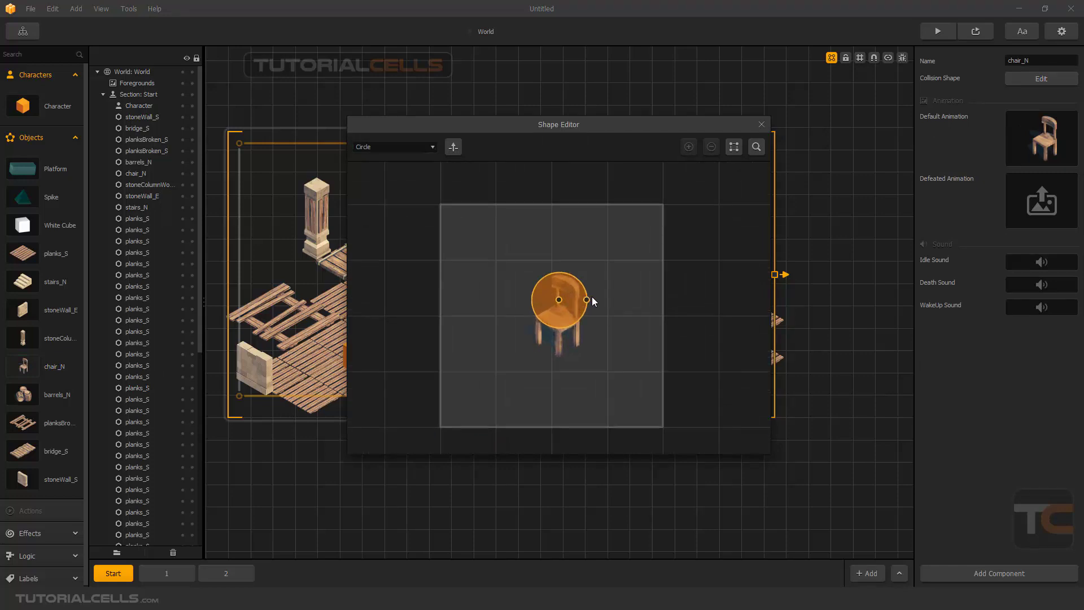
left_click_drag(593, 298, 562, 310)
left_click(760, 125)
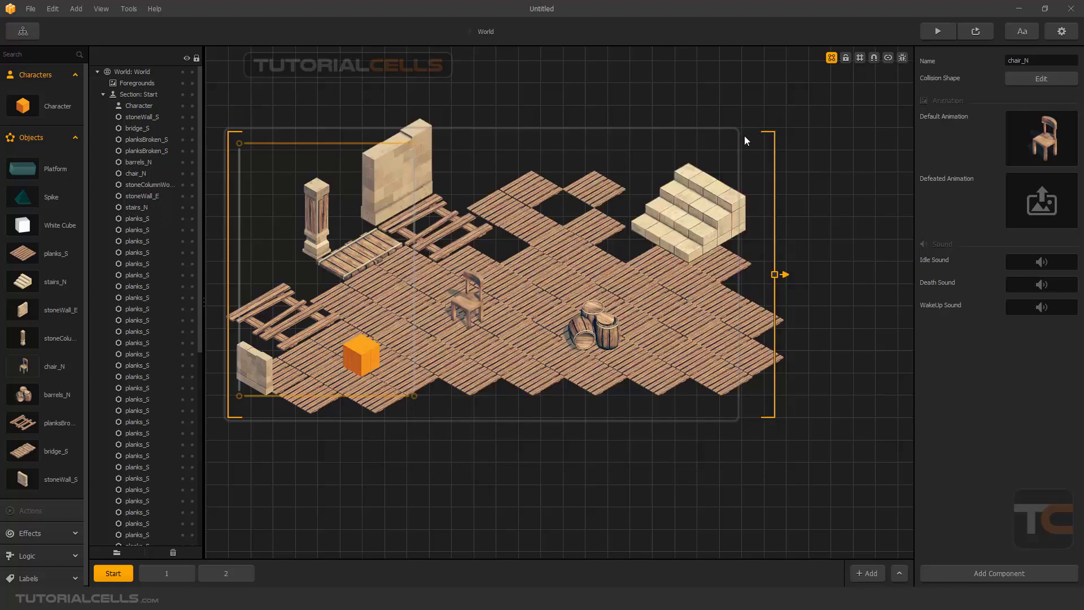
- Change the preset of the chair placed in the Start scene to Platform
left_click(463, 305)
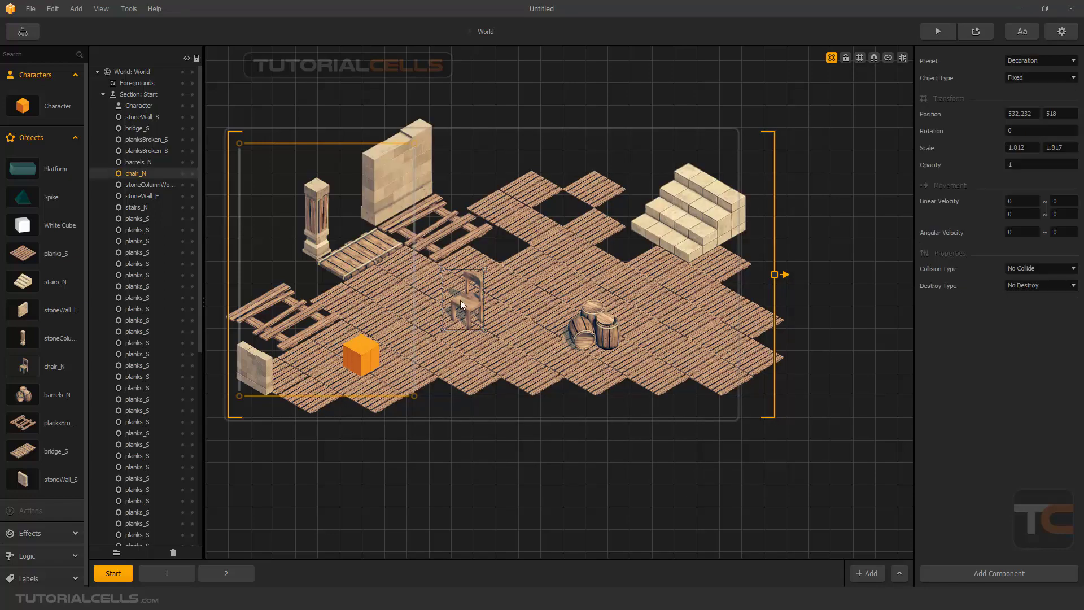
left_click(1031, 60)
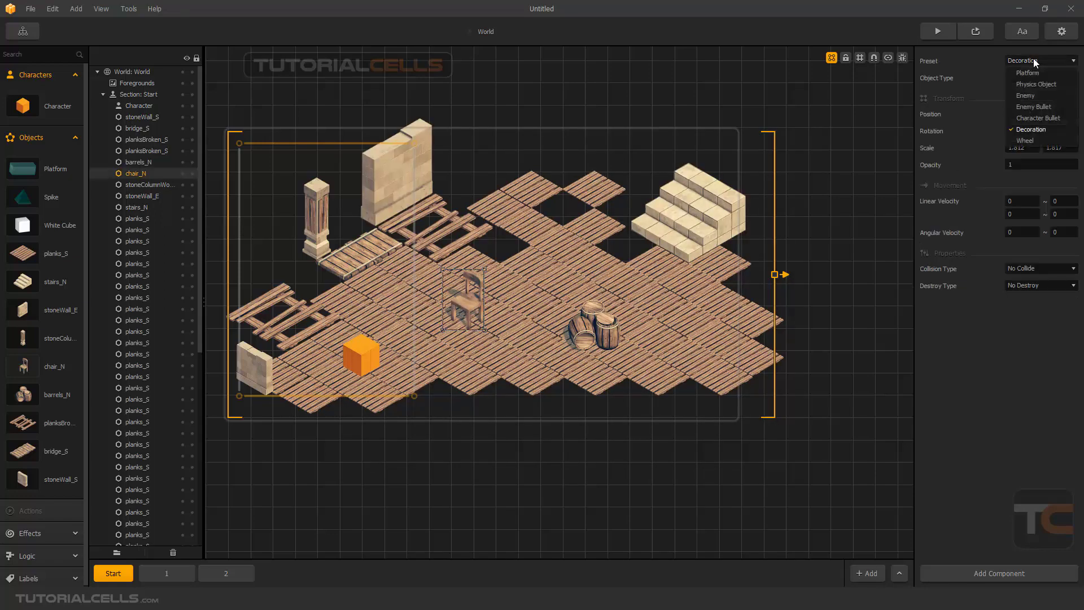
left_click(1038, 75)
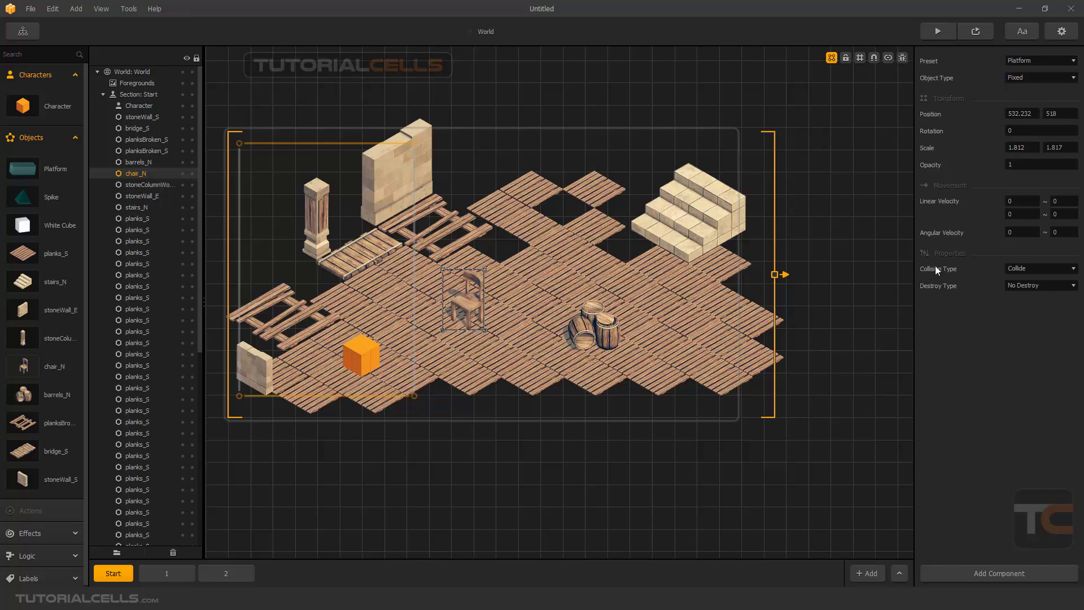
- Preview the game, steer the cube around the chair with the on-screen arrow buttons to test collisions, and close the preview
left_click(935, 31)
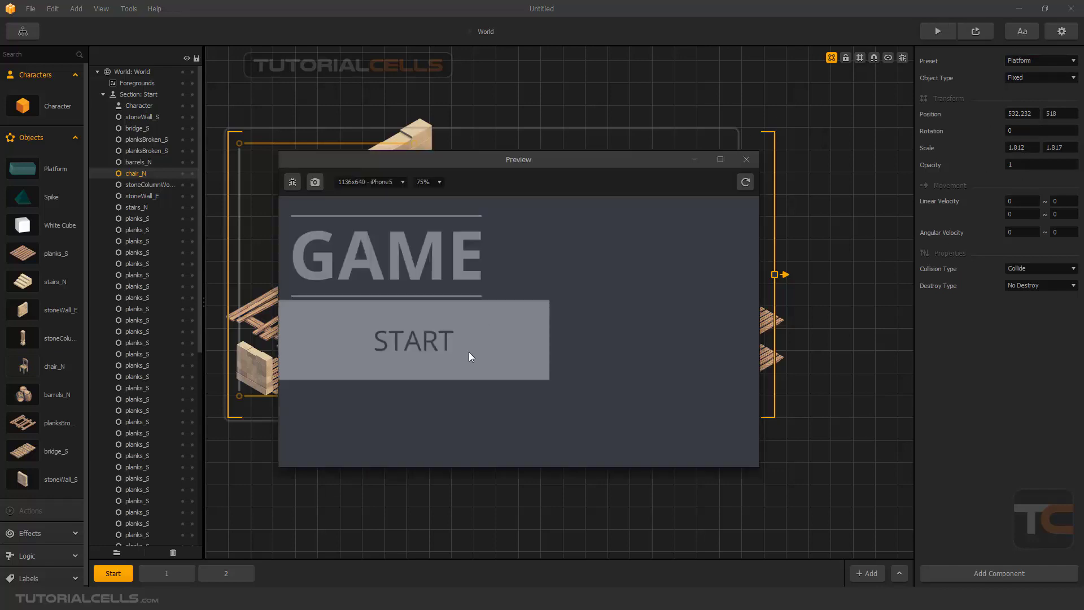
left_click(469, 351)
left_click(402, 414)
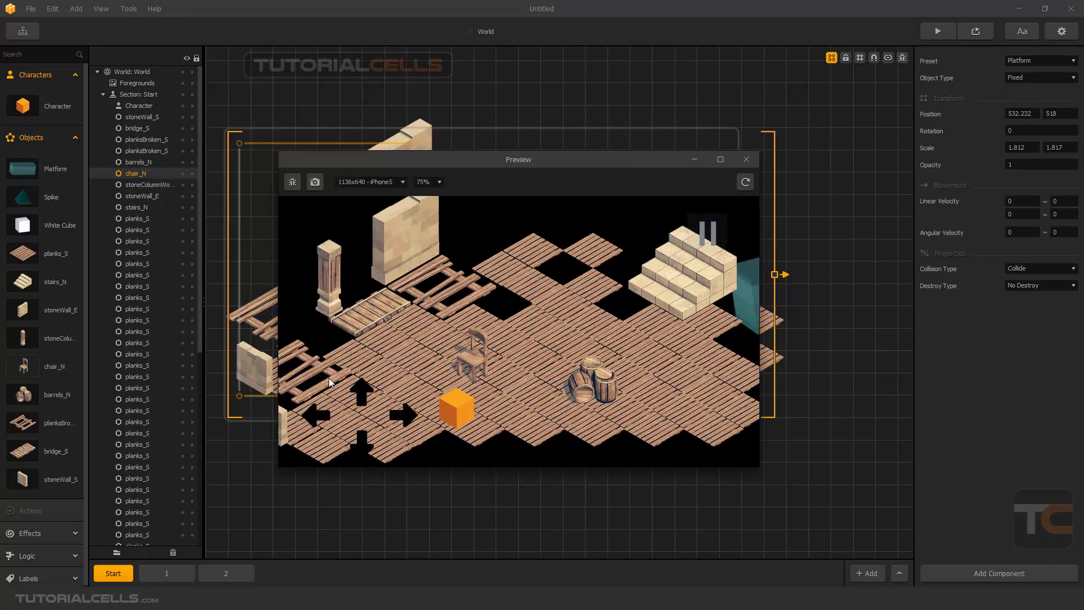
left_click(357, 385)
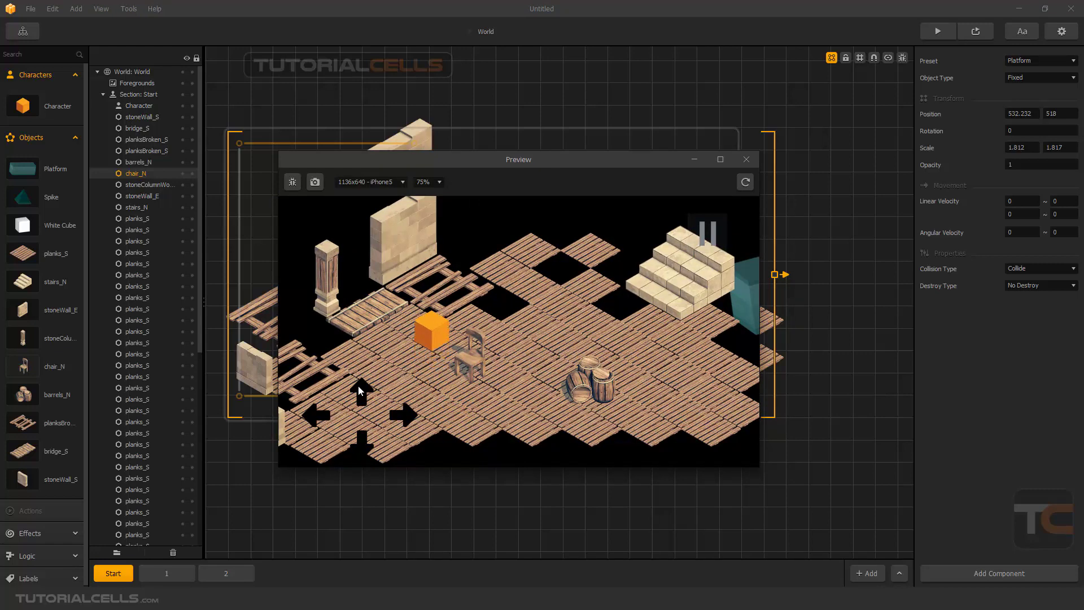
left_click(398, 421)
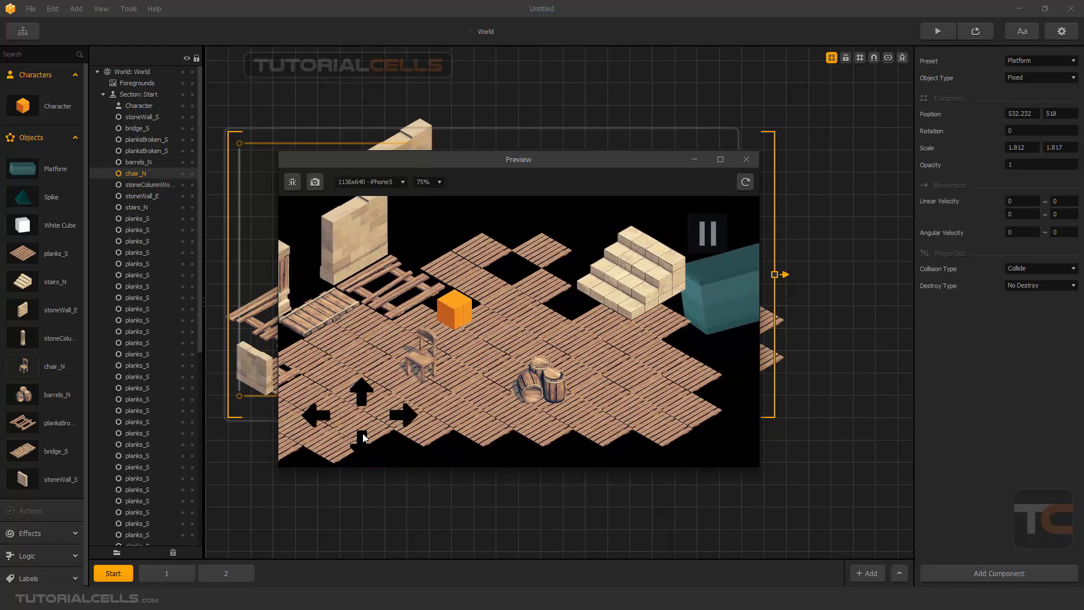
left_click(360, 440)
left_click(317, 417)
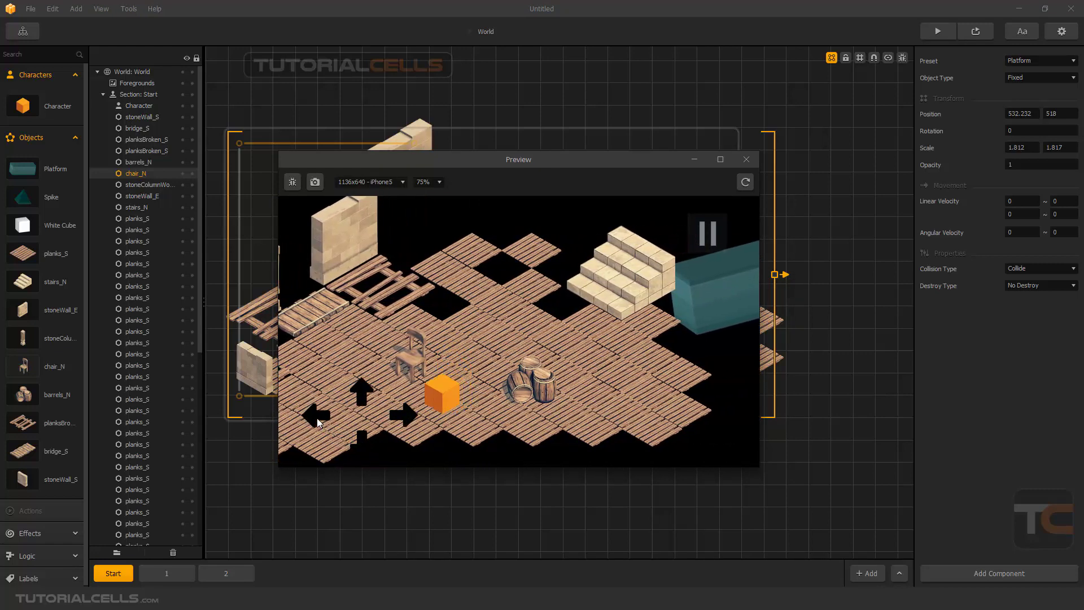
left_click(408, 415)
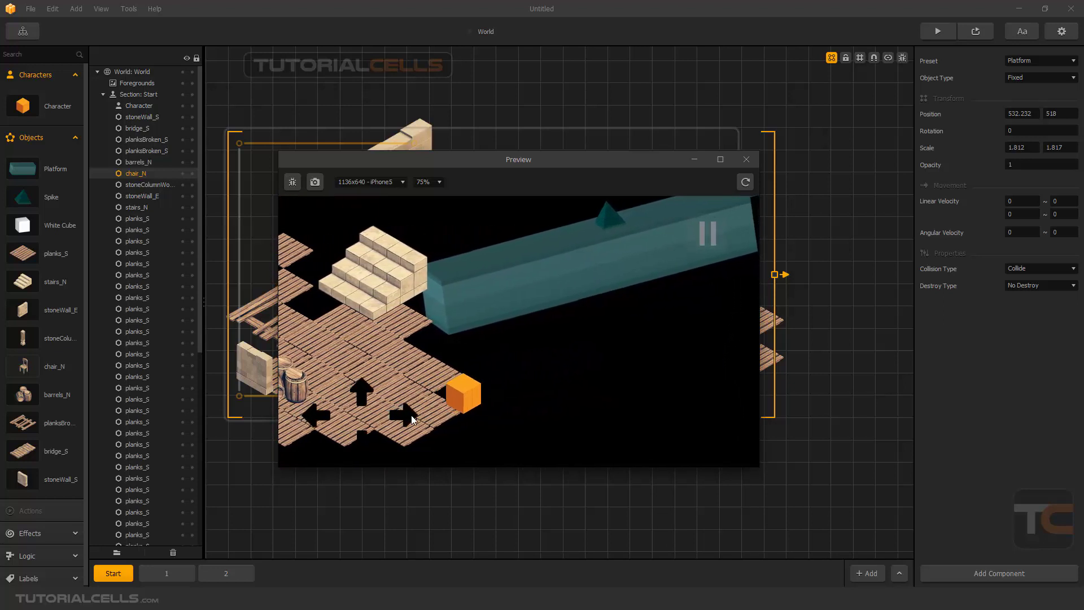
left_click(362, 396)
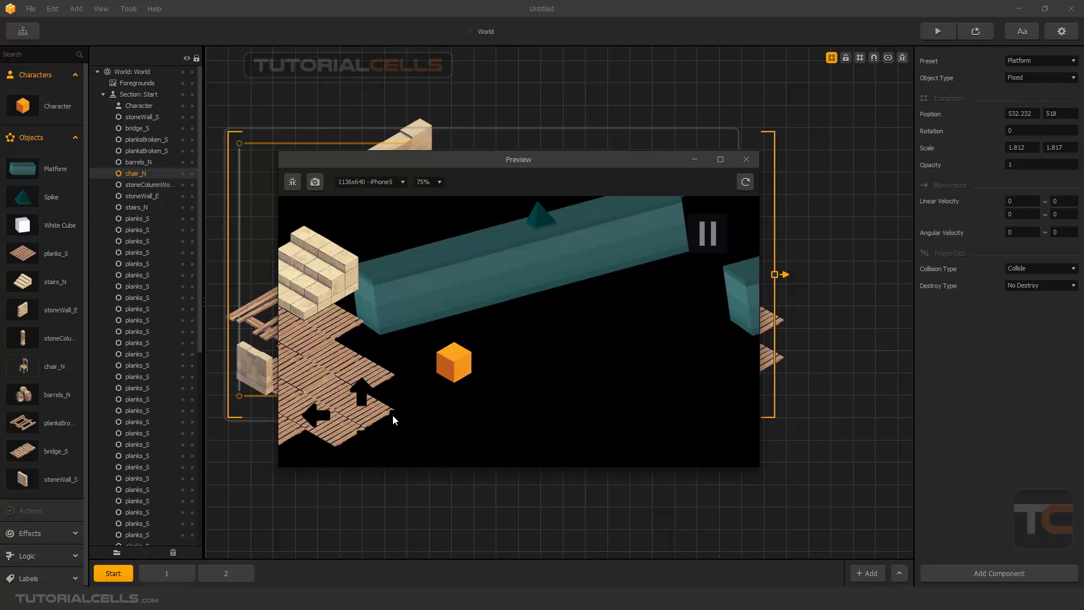
left_click(746, 159)
- Nudge the chair slightly downward and shift the barrels slightly left to about position 800, 345 in the Start scene
scroll(624, 229, "down", 1)
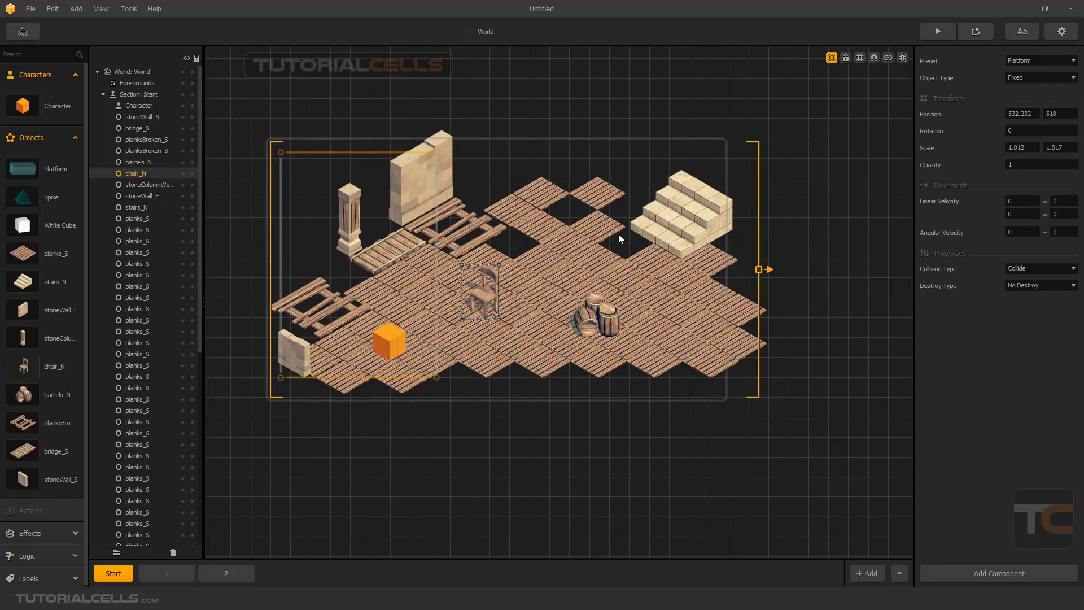
left_click(803, 213)
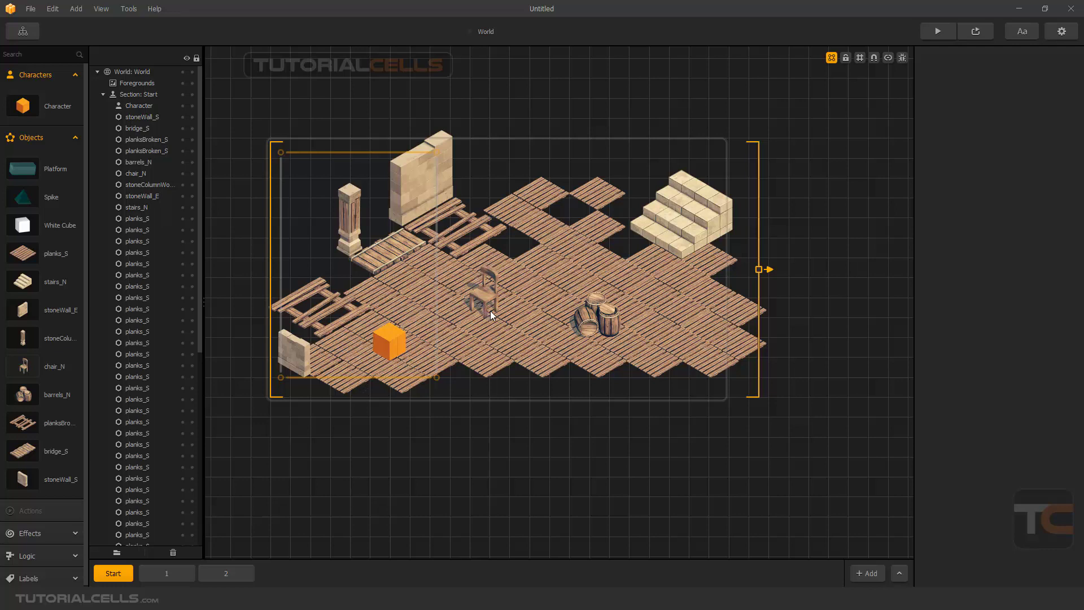
mouse_move(489, 299)
left_mouse_down()
mouse_move(479, 306)
mouse_move(488, 306)
left_mouse_up()
left_click_drag(579, 313, 569, 311)
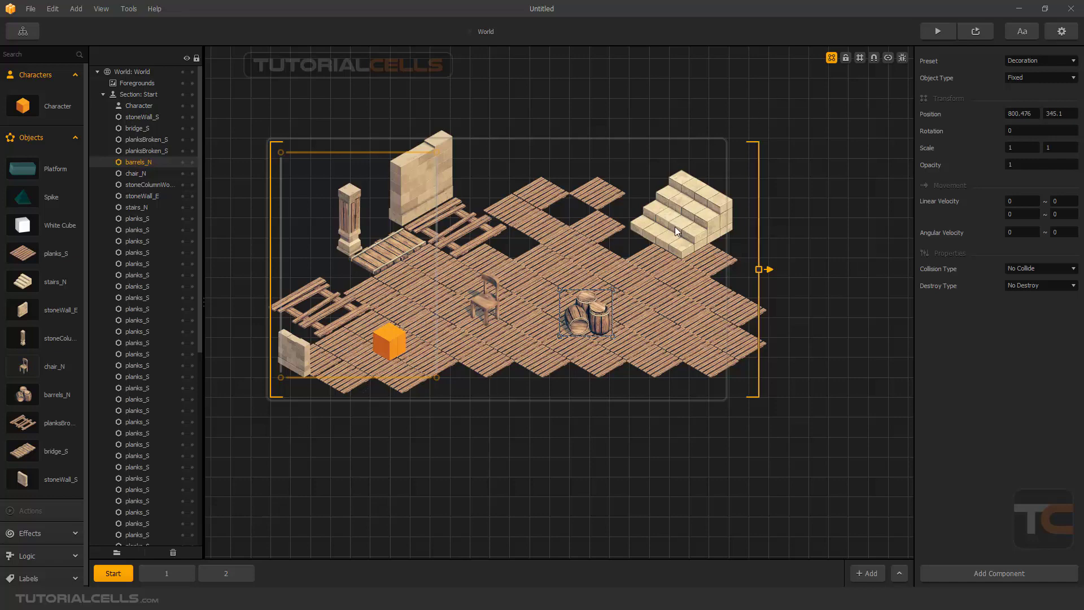